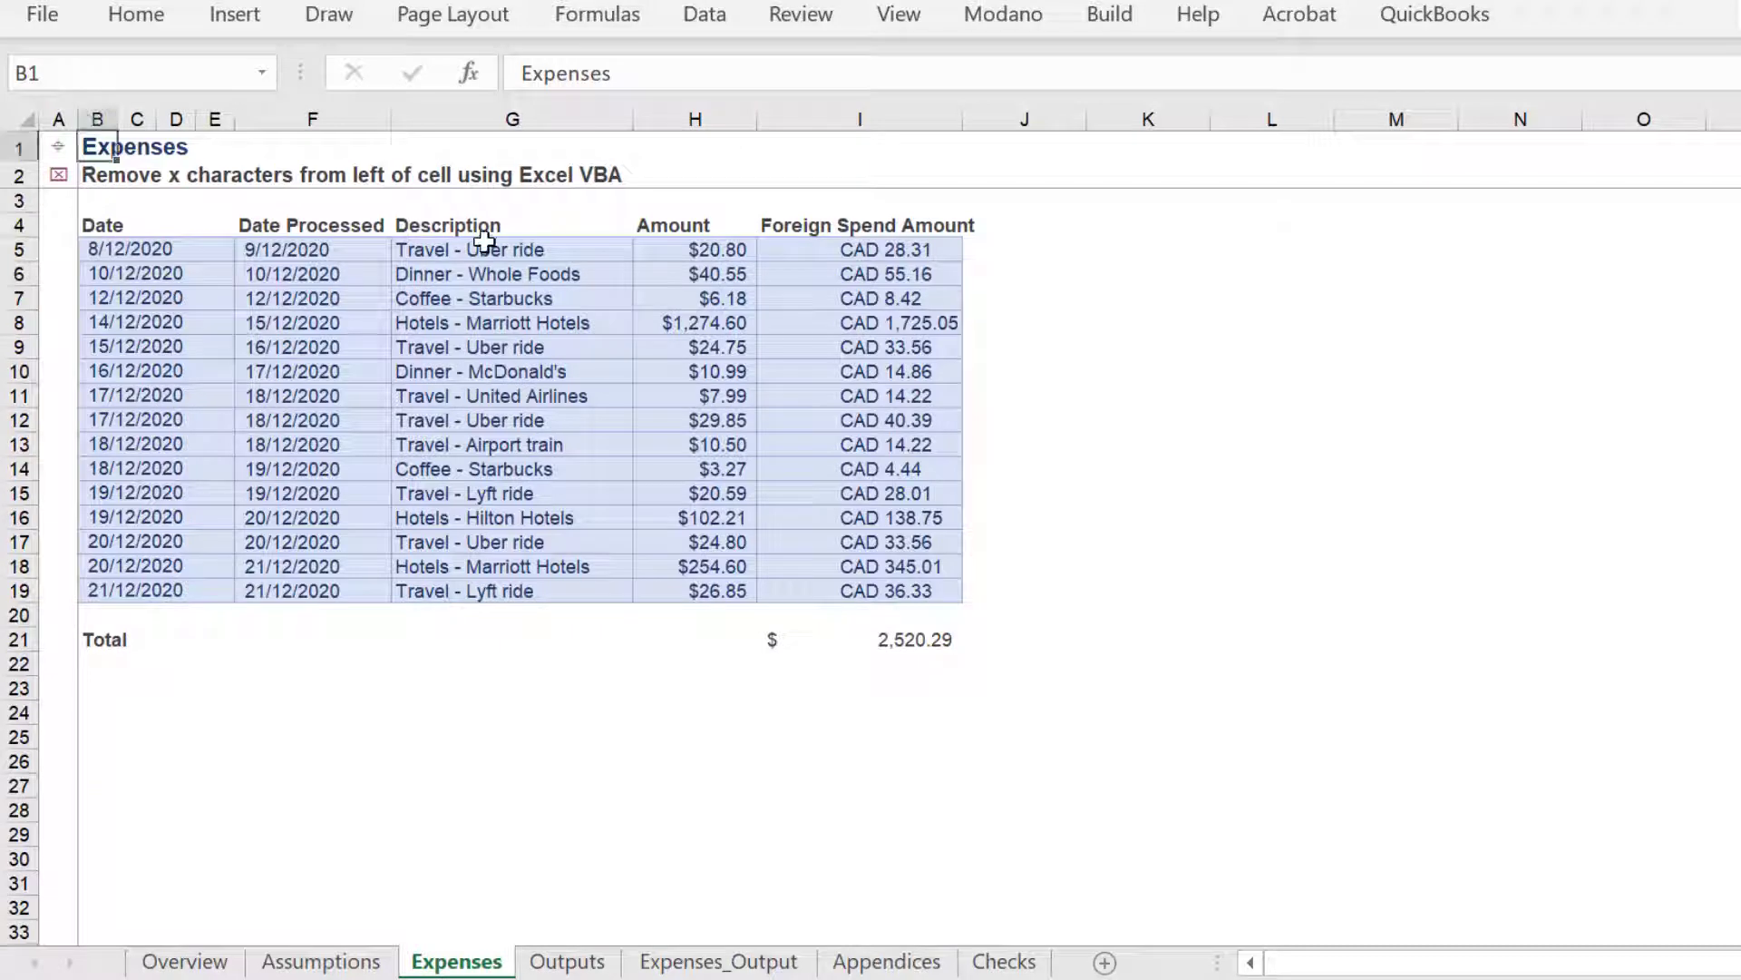
Step: Select the Description (G5:G19) and Foreign Spend Amount (I5:I19) entries, then right-click the Expenses tab
drag(486, 250, 469, 591)
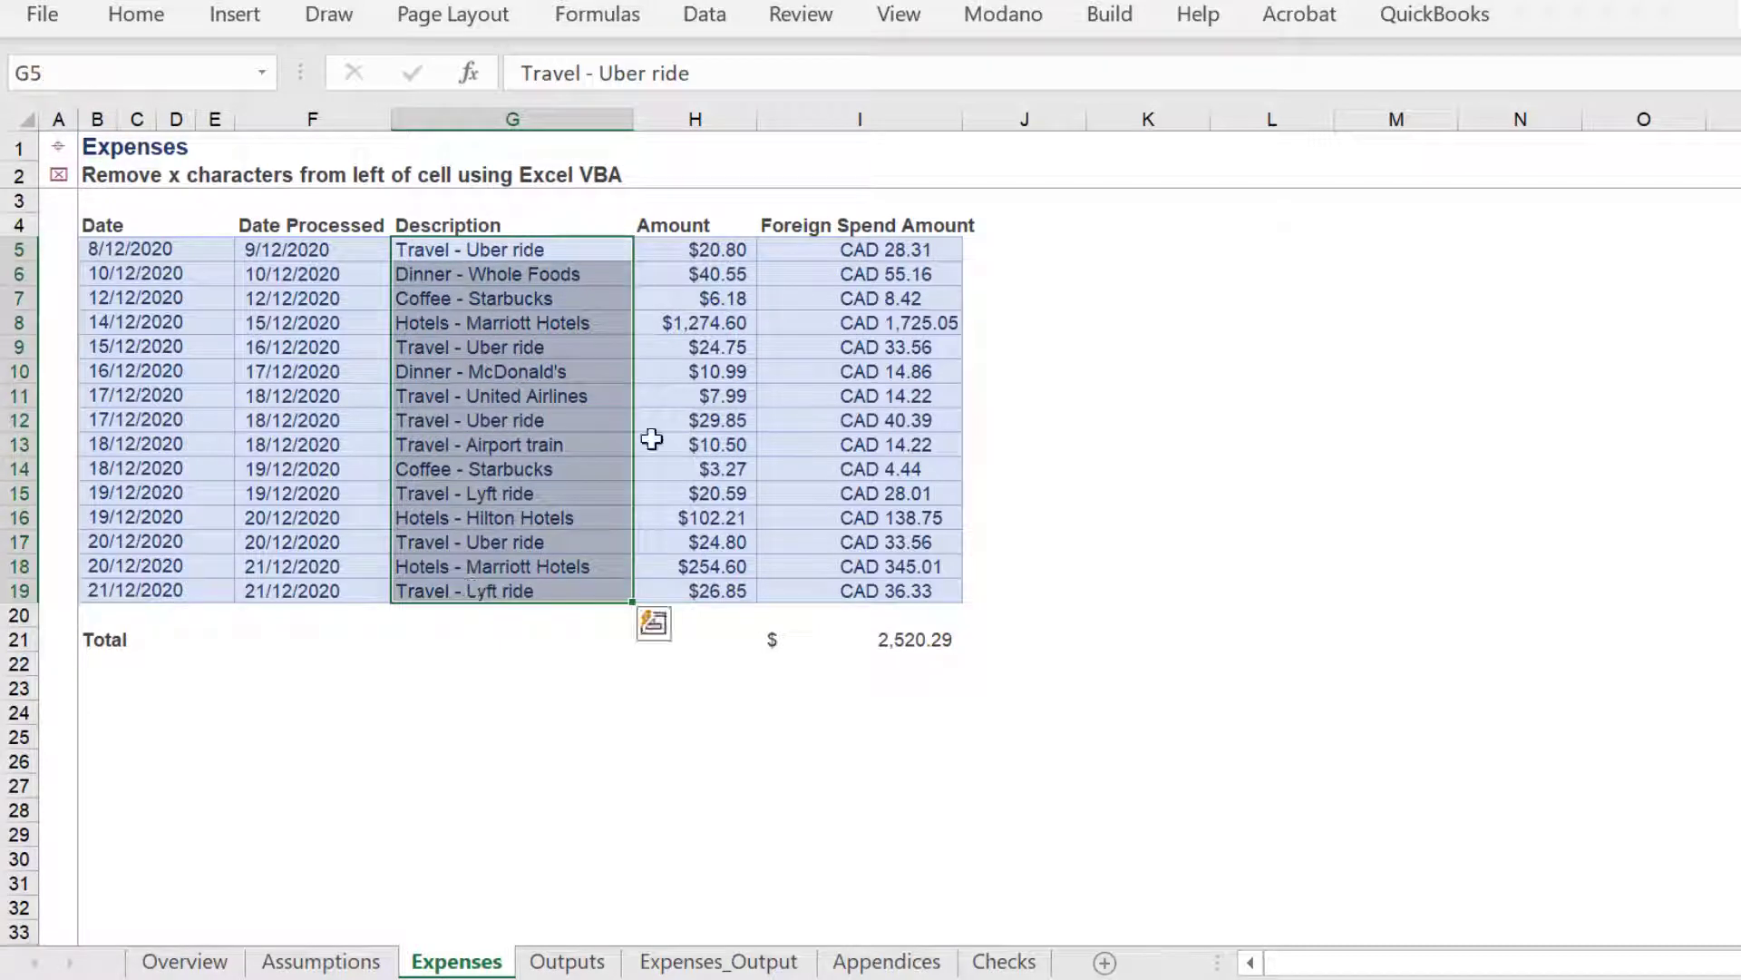
drag(843, 248, 814, 594)
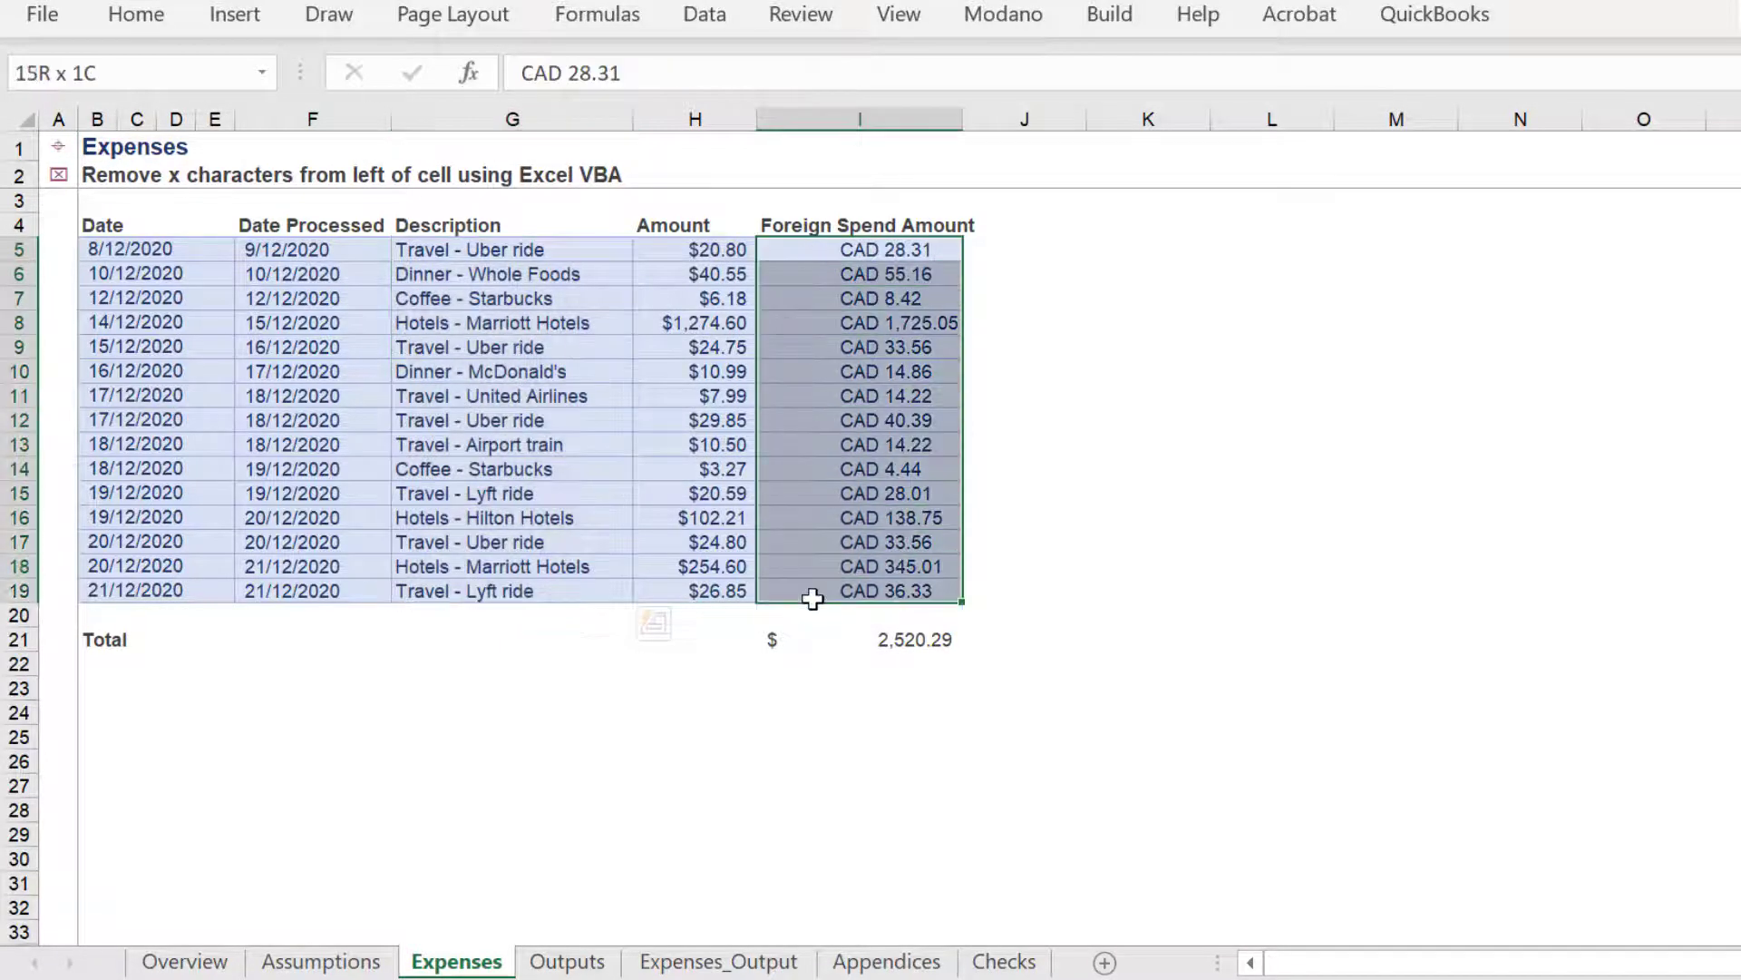
right_click(447, 963)
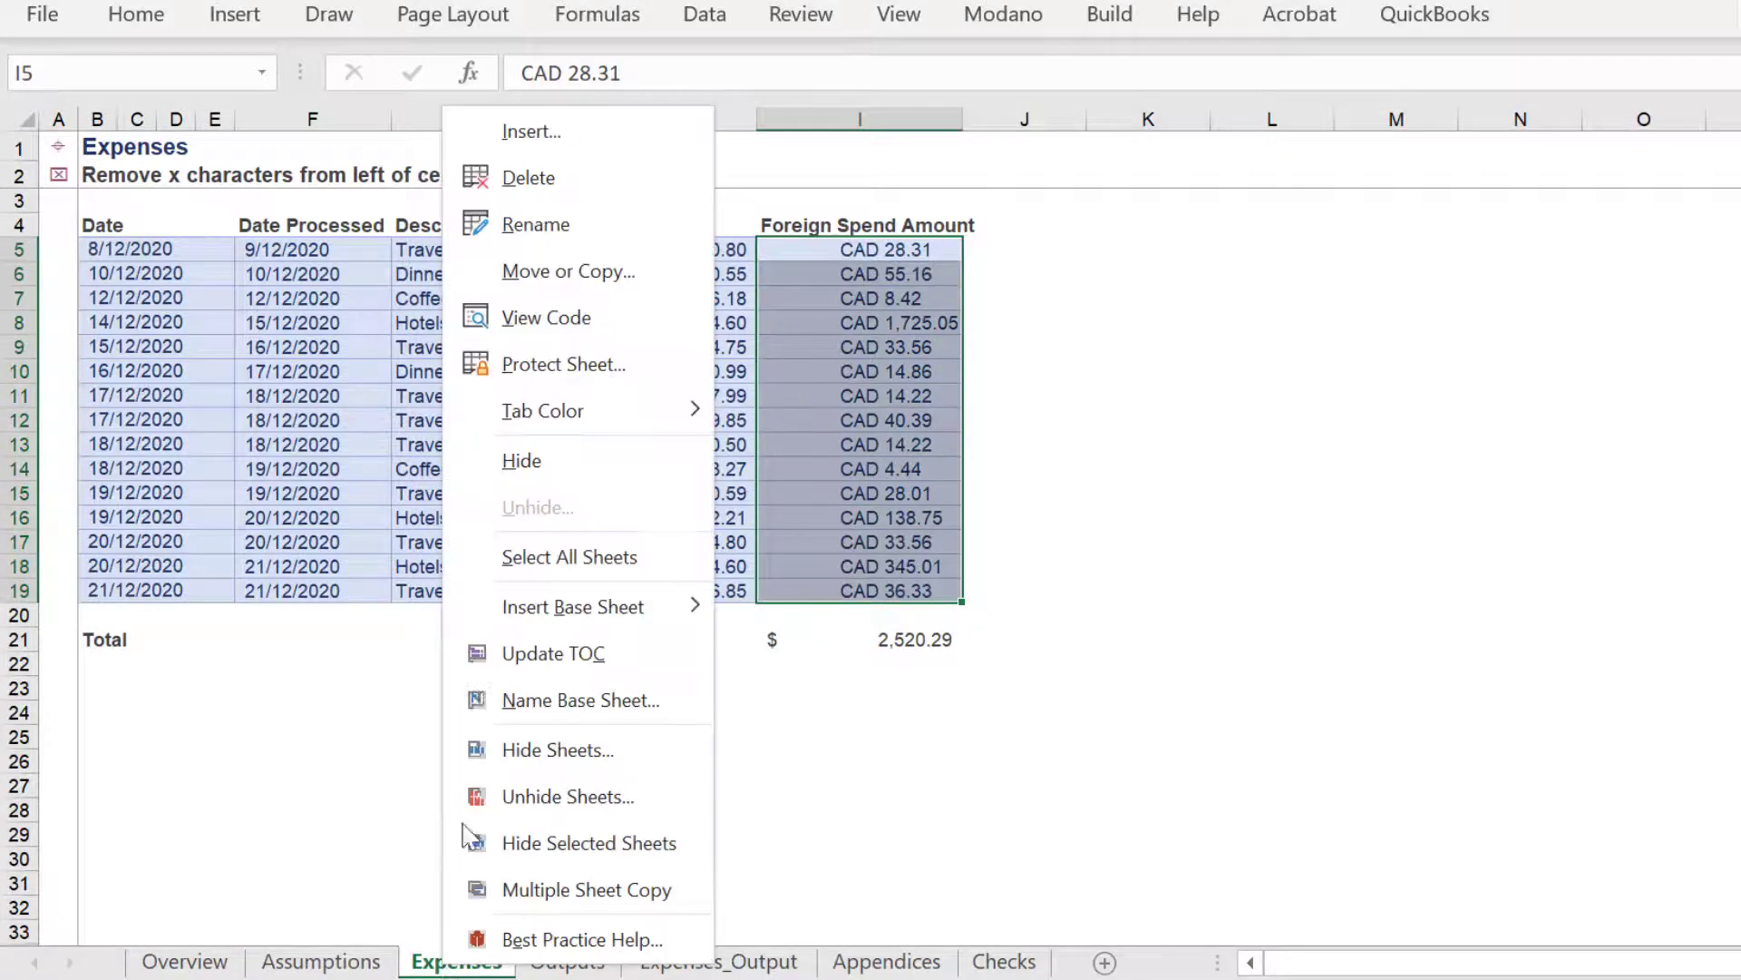
Step: Open the Expenses sheet's code and insert a new module, Module1
click(544, 322)
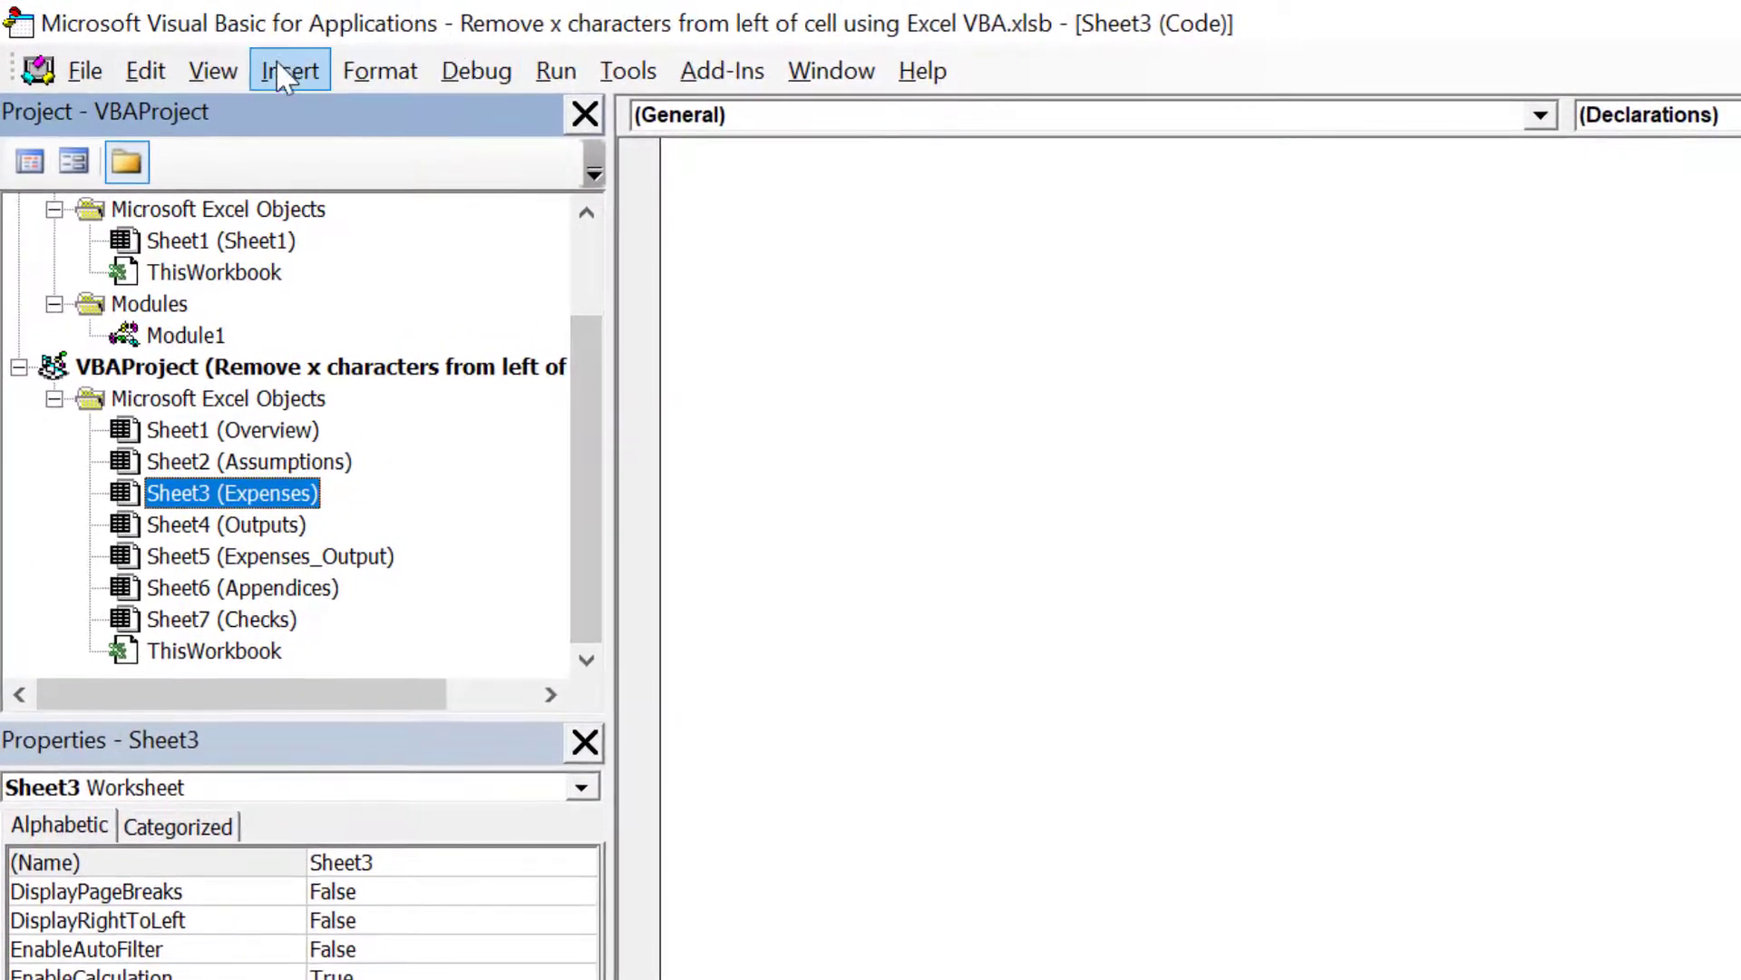
click(290, 72)
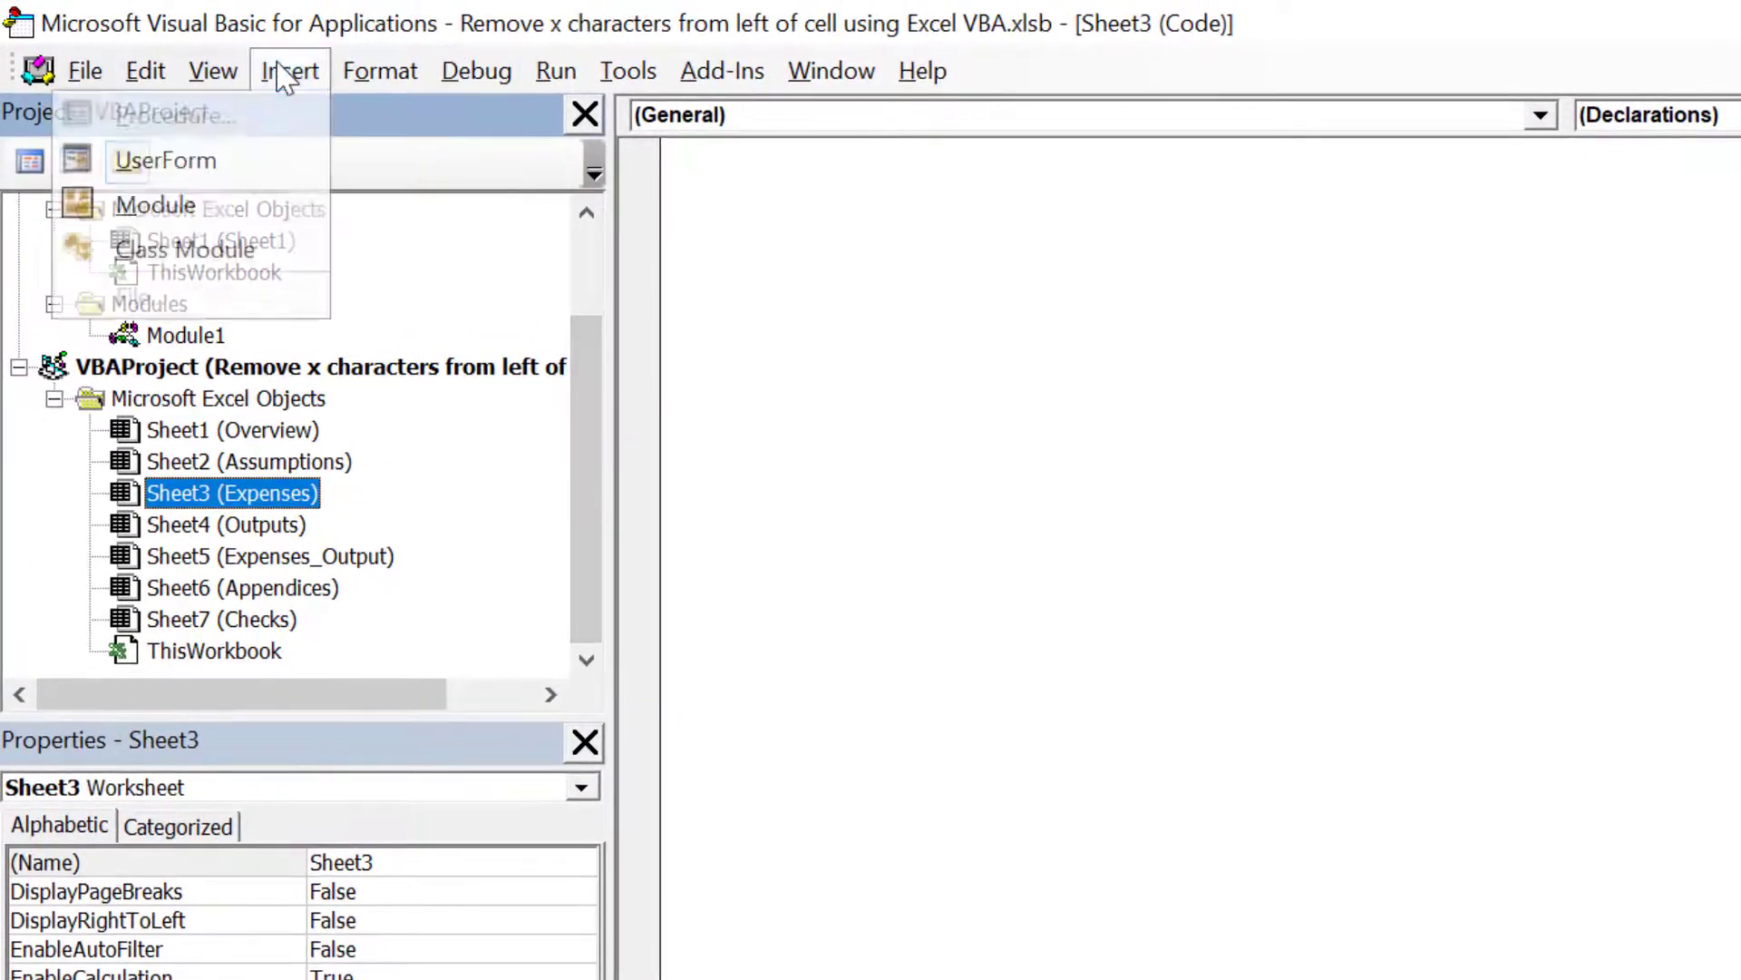
click(169, 207)
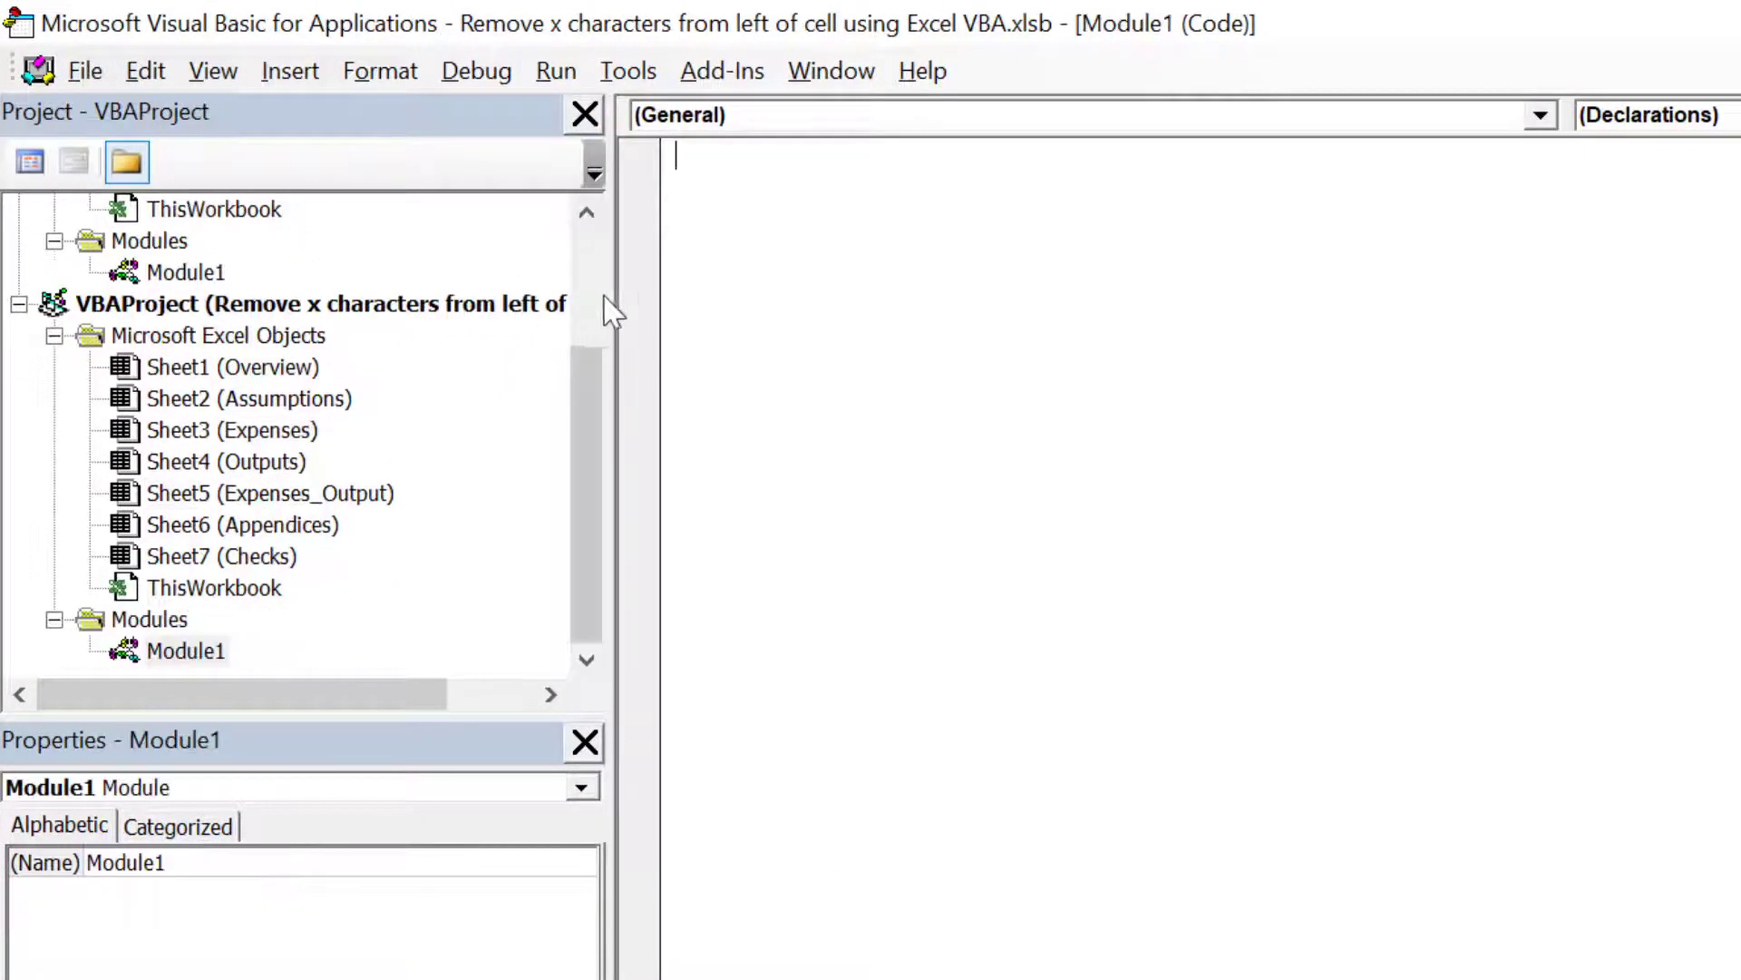
text(option )
text(Explicit)
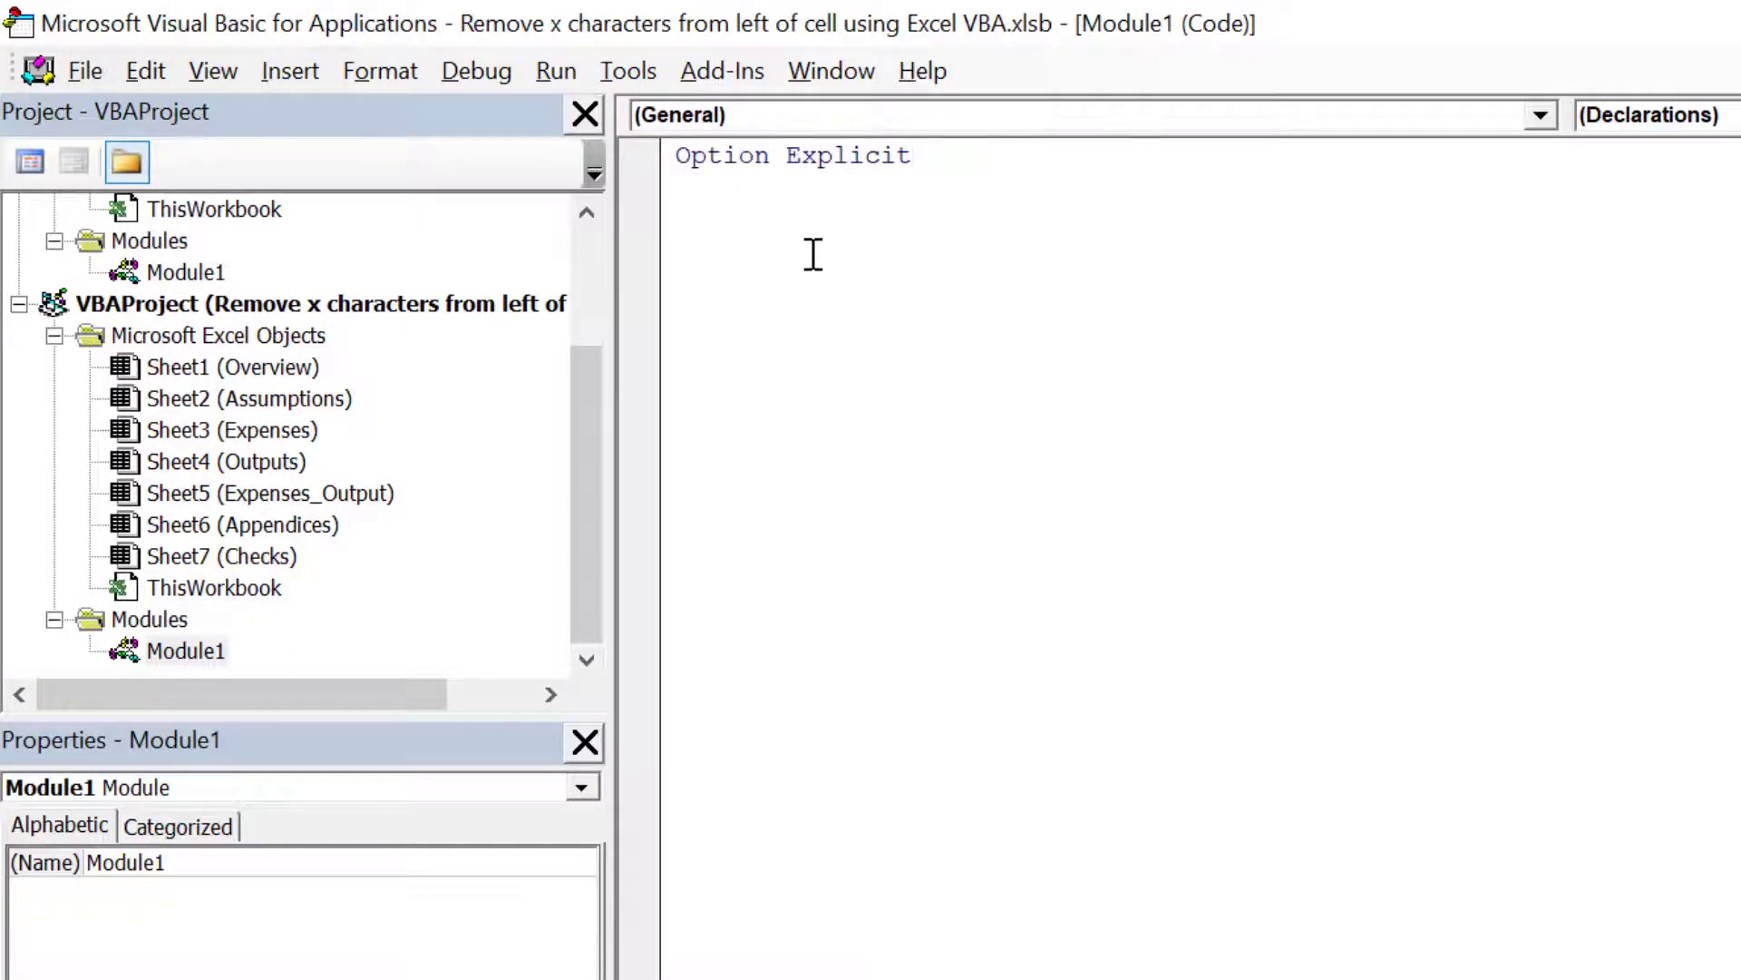
text(')
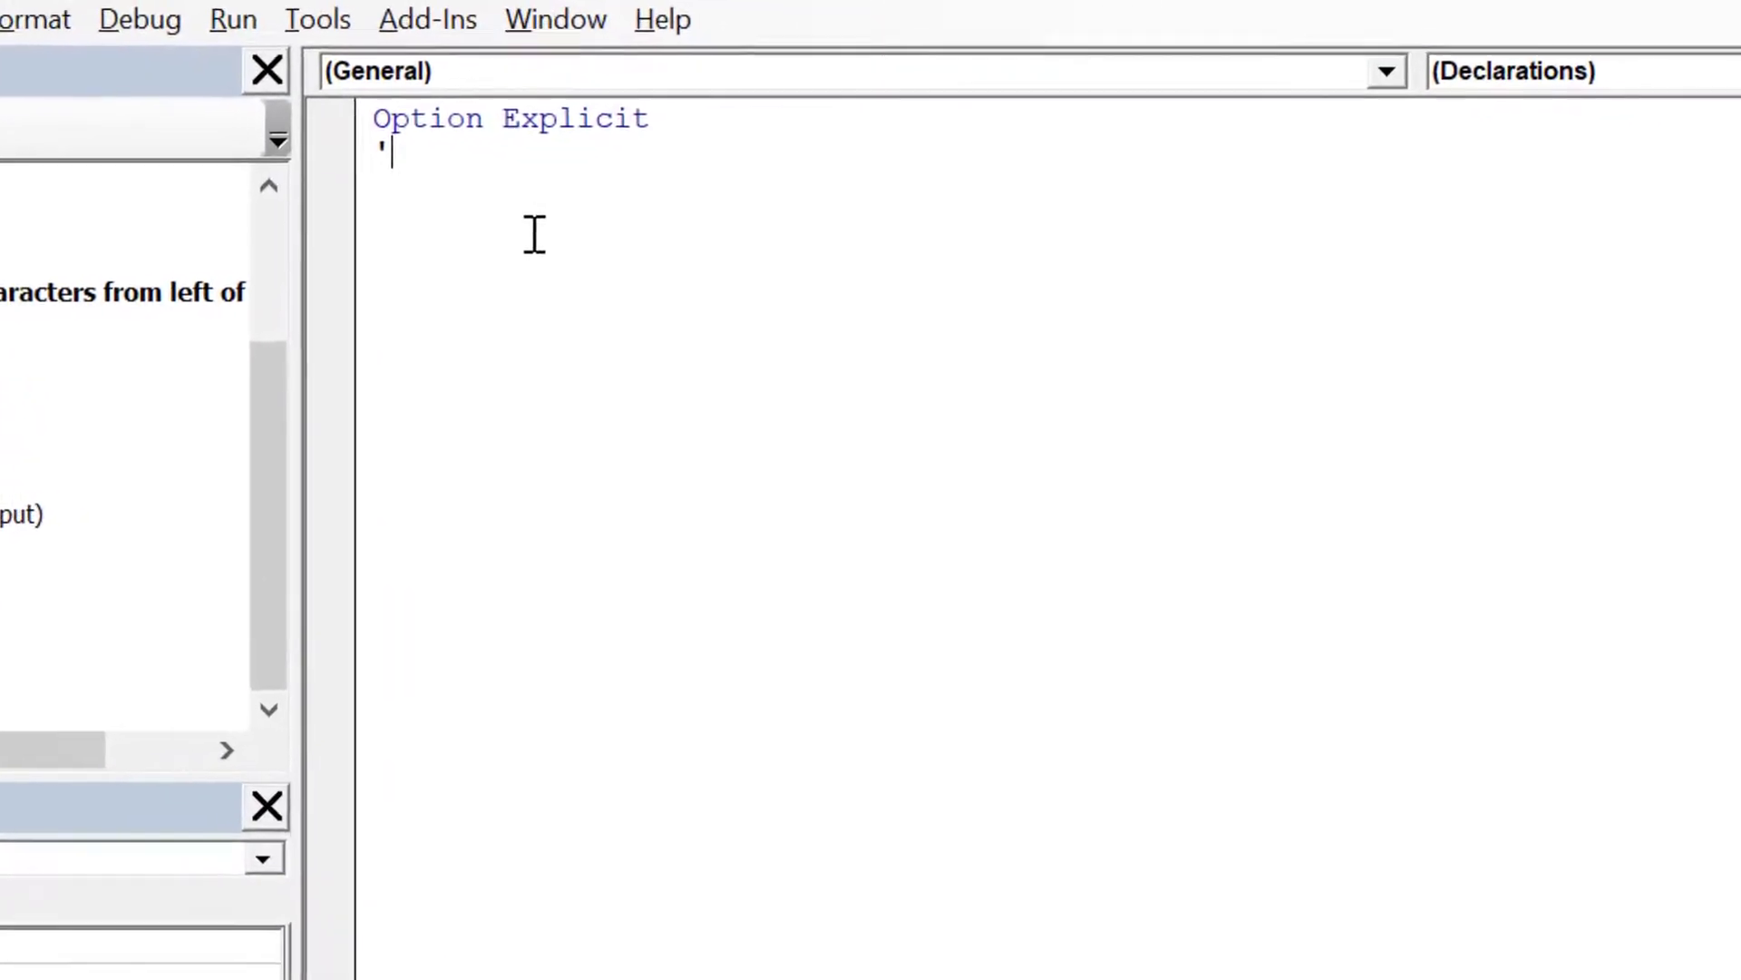
text(******************************************)
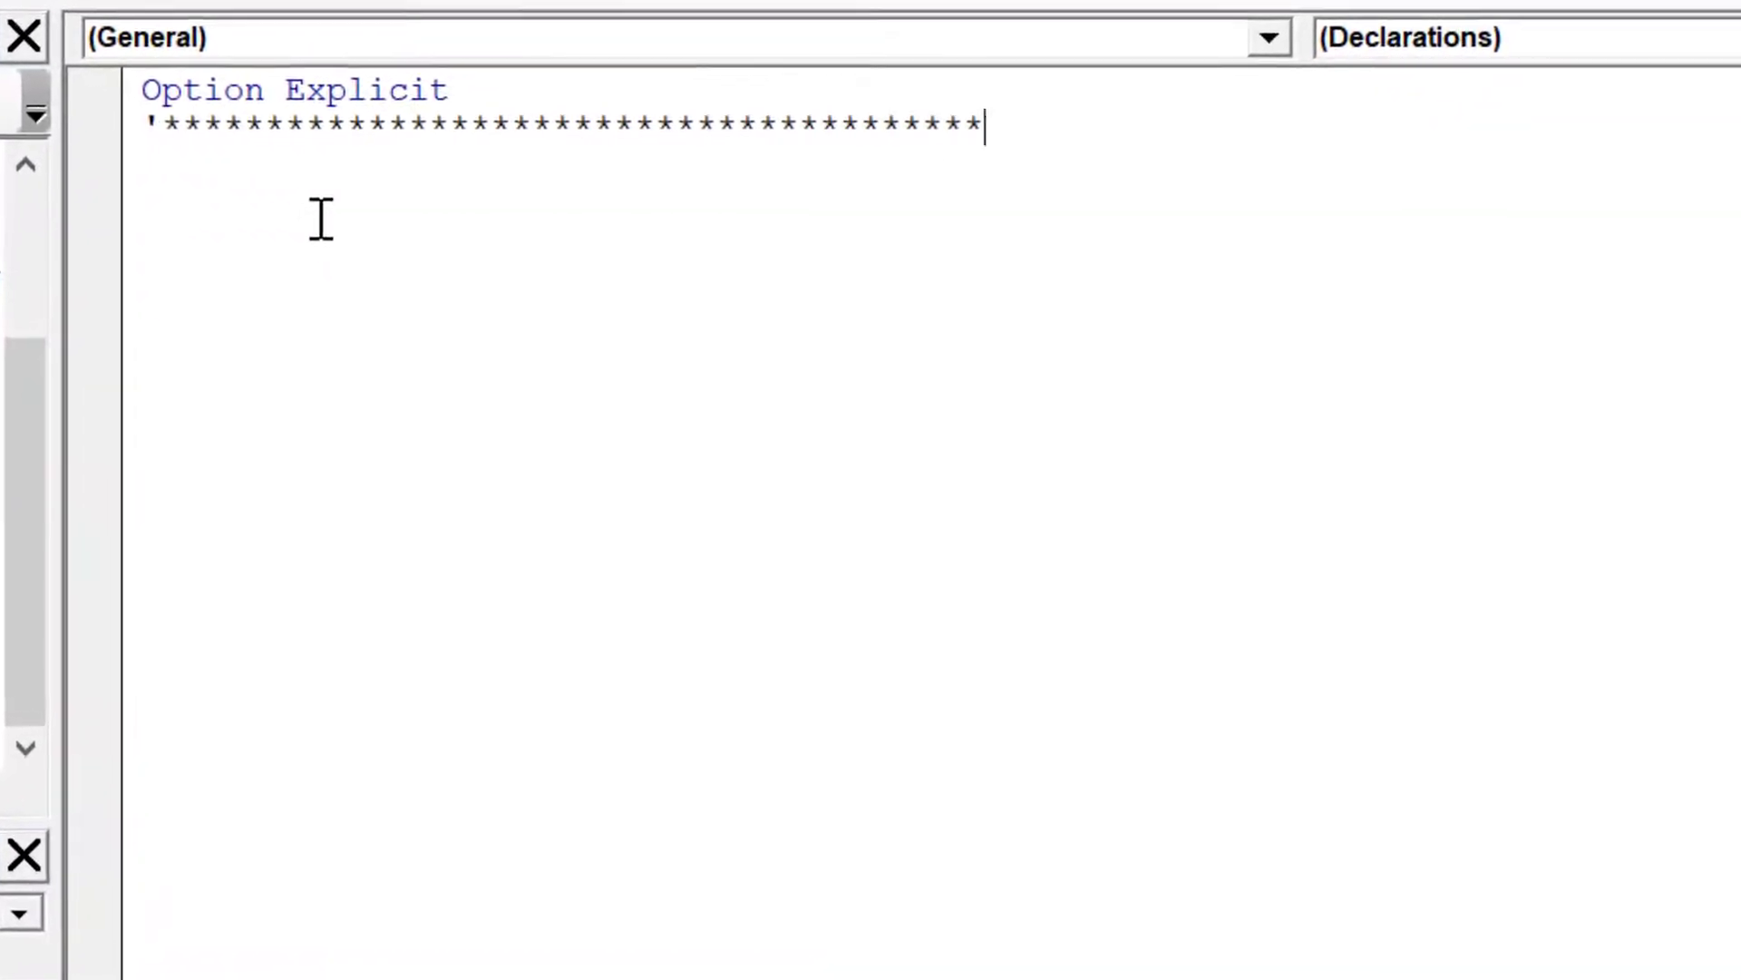
text(********************************)
Step: Write Option Explicit and an asterisk-bordered header with description and copyright comments
key(Return)
text(Remove x characters from selected cells)
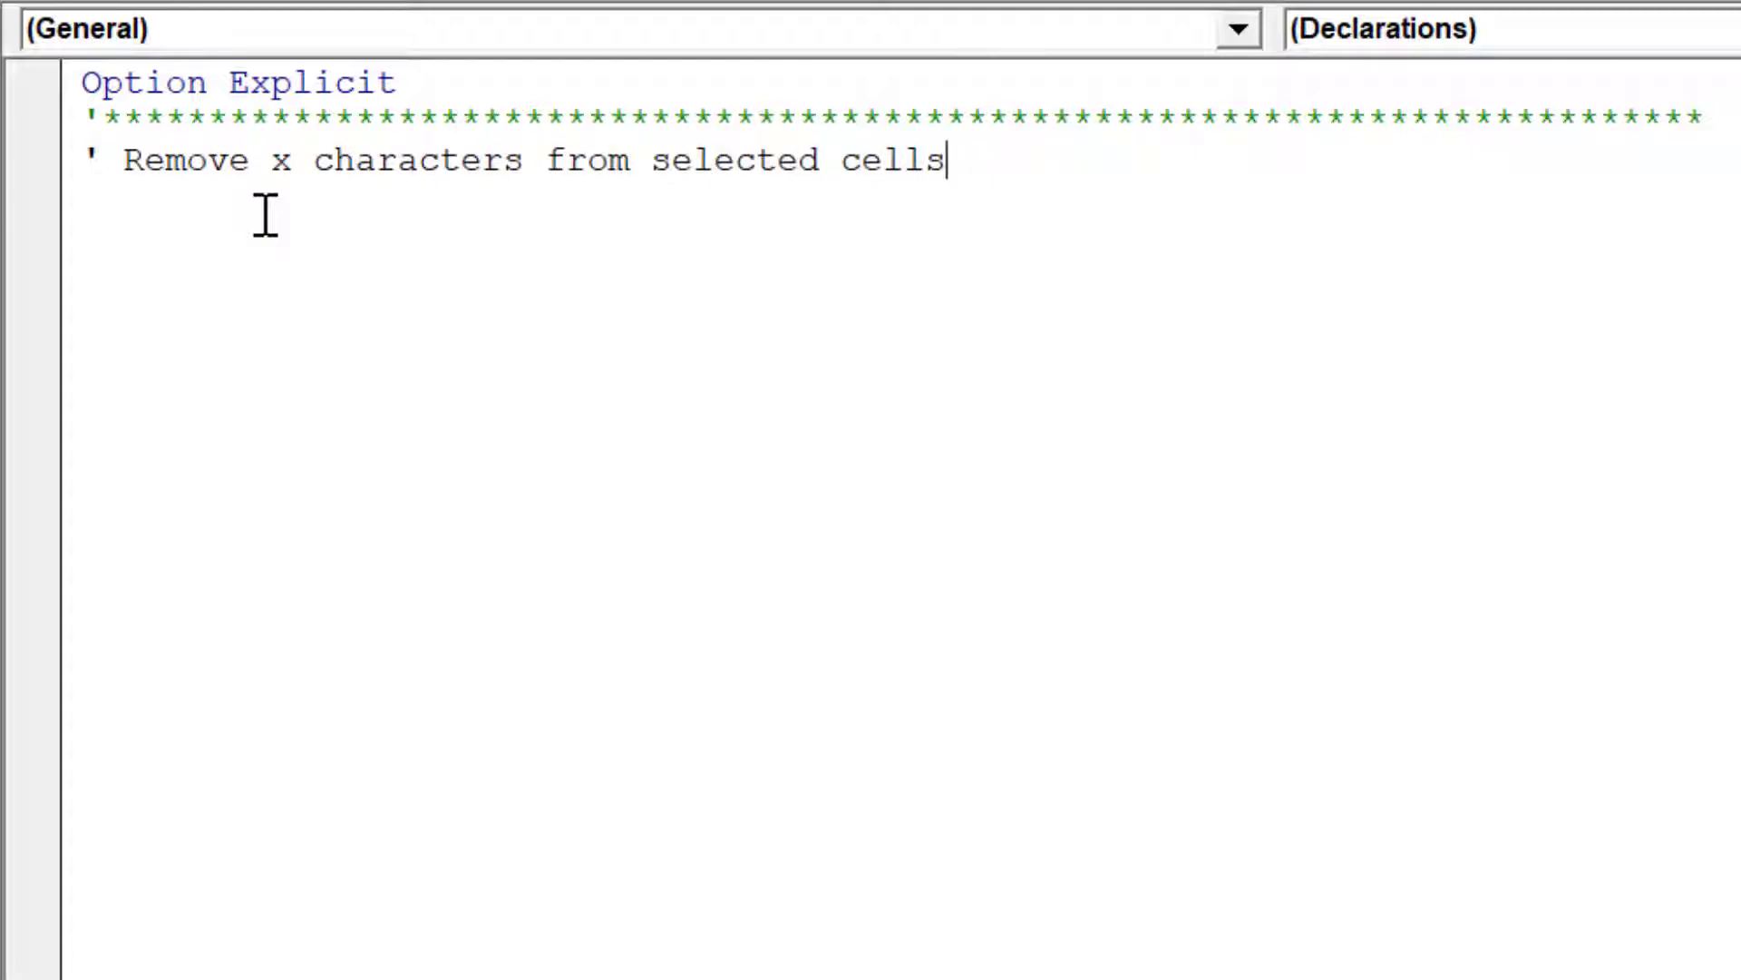
text( from the left using Excel VBA)
key(Return)
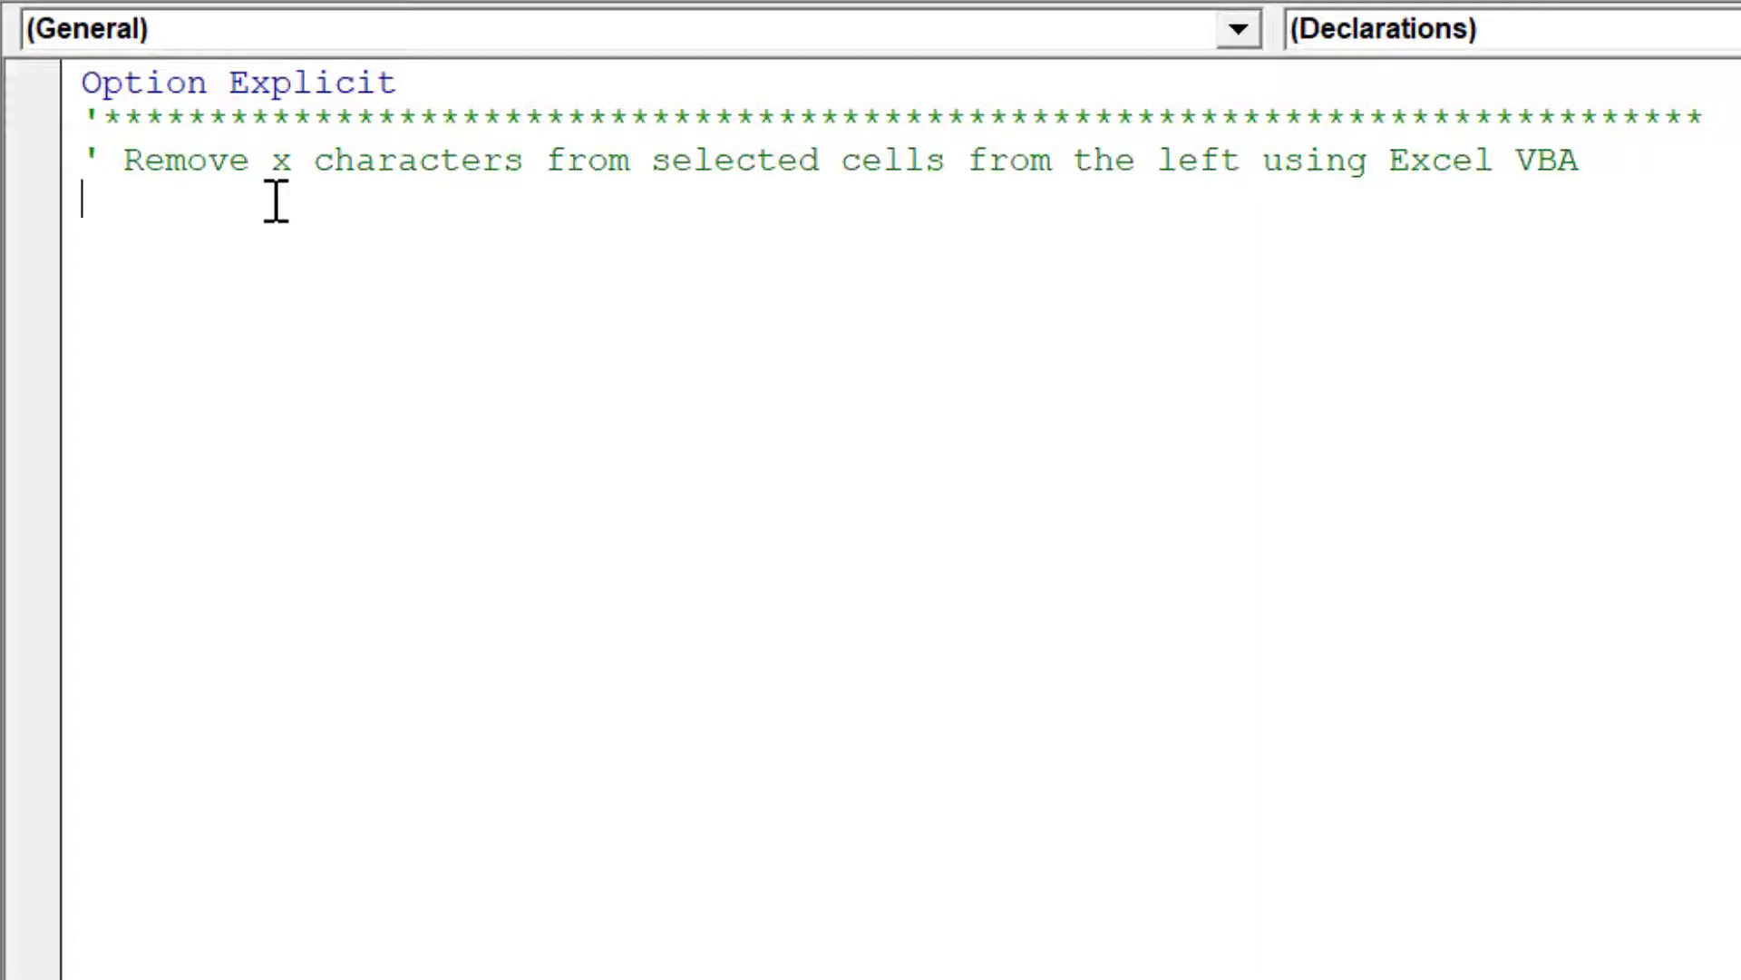
text('(c) 2021 Strategize Financial Modelling Inc.)
key(Return)
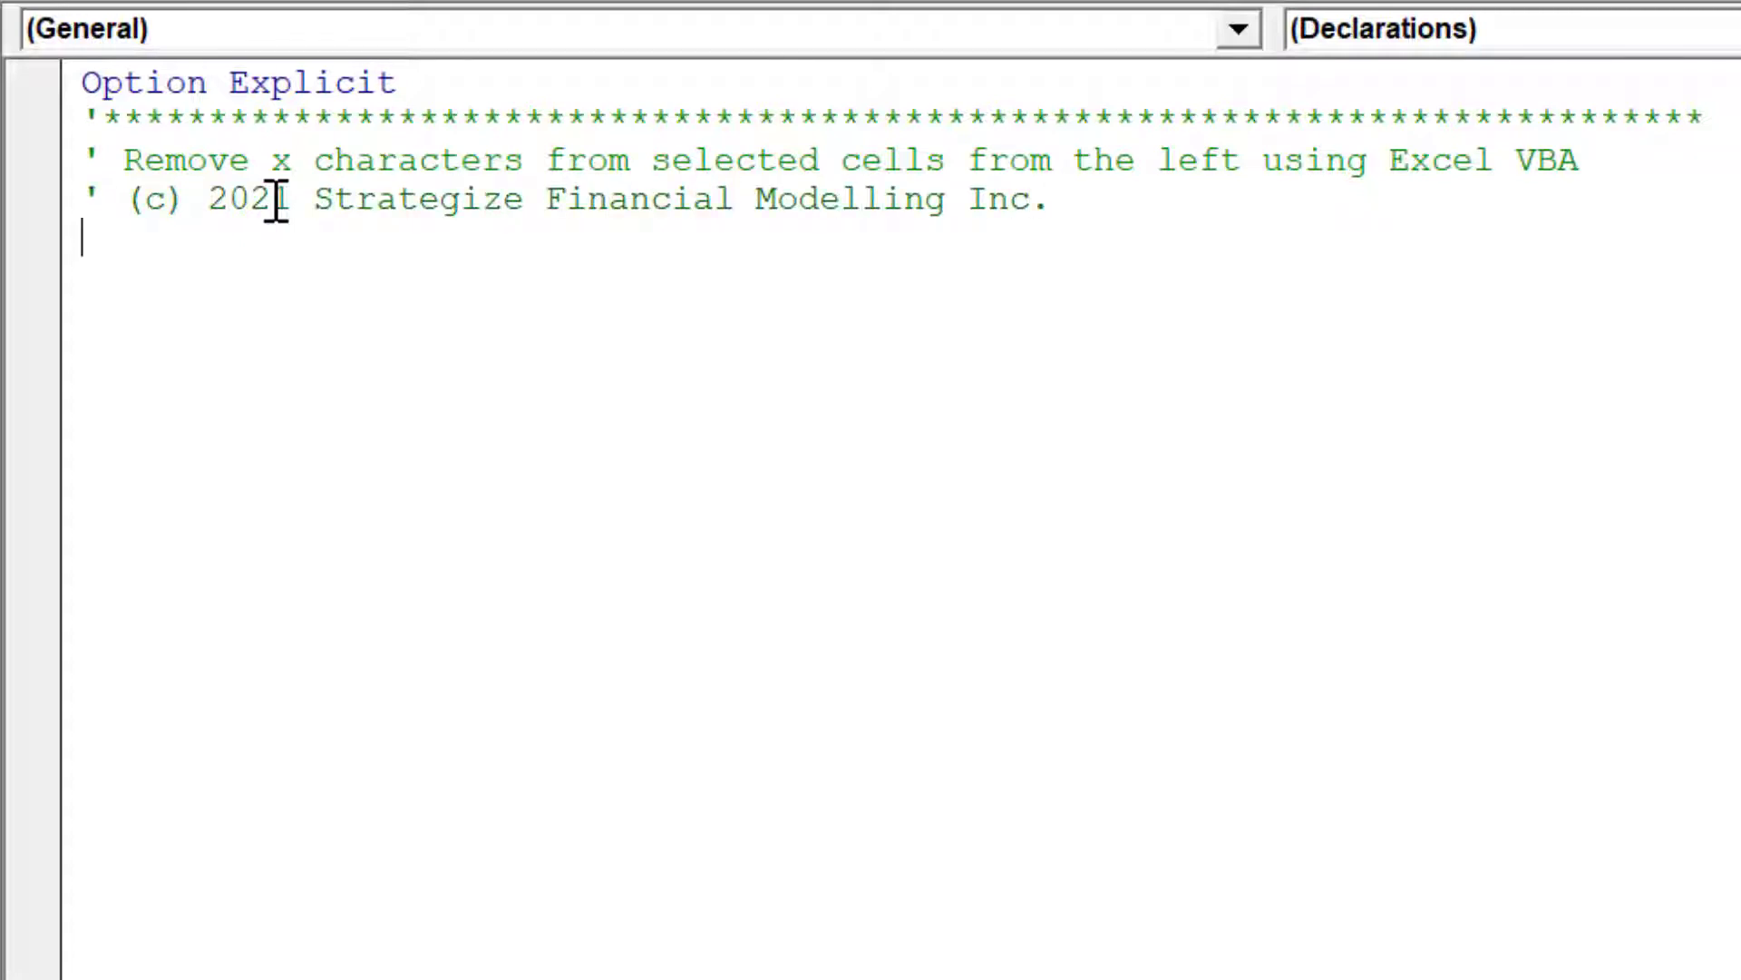
key(shift+Down)
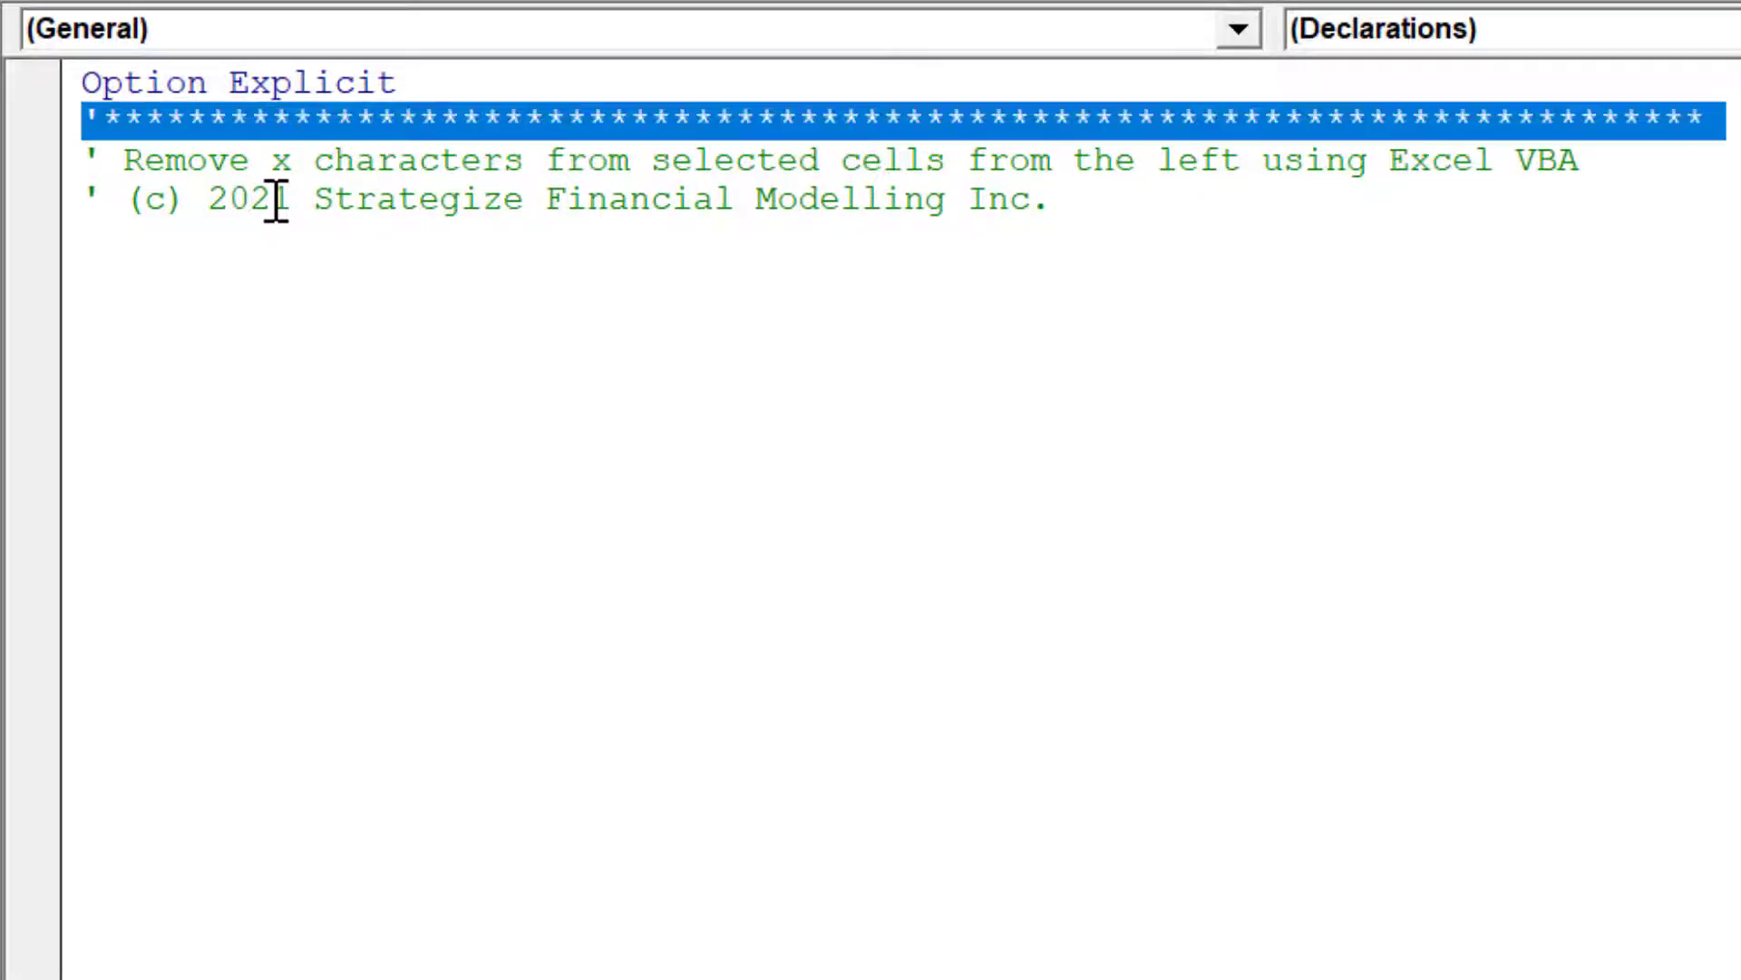
key(Right)
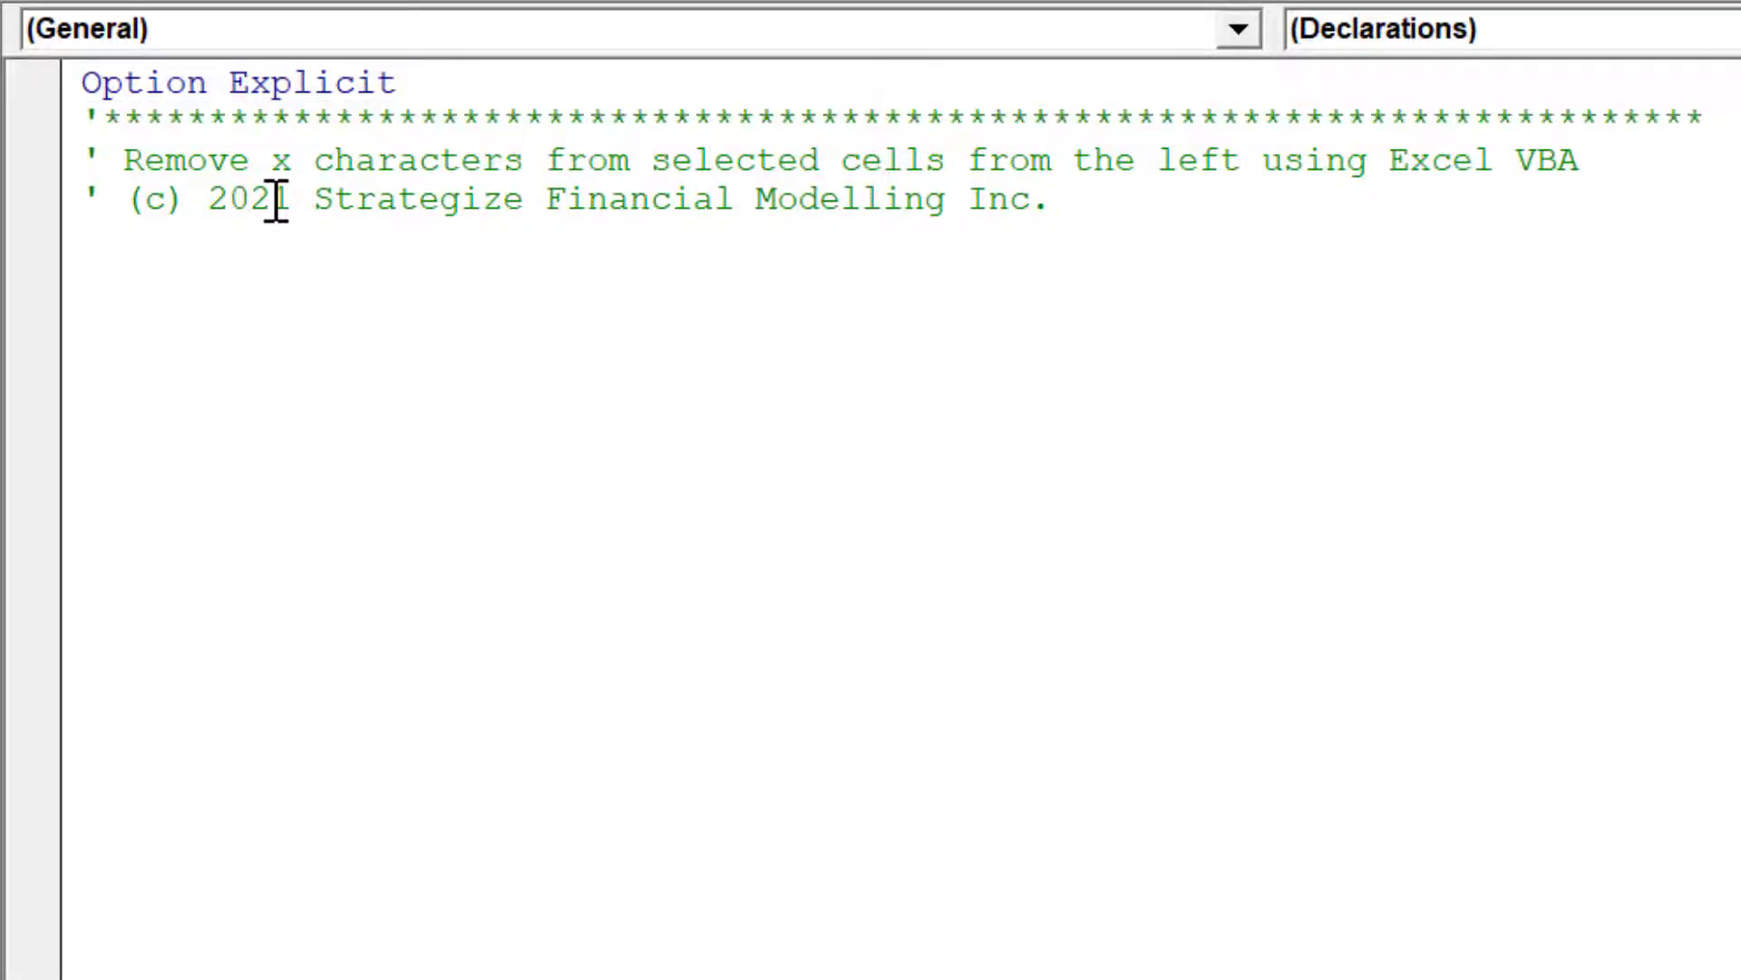
key(ctrl+v)
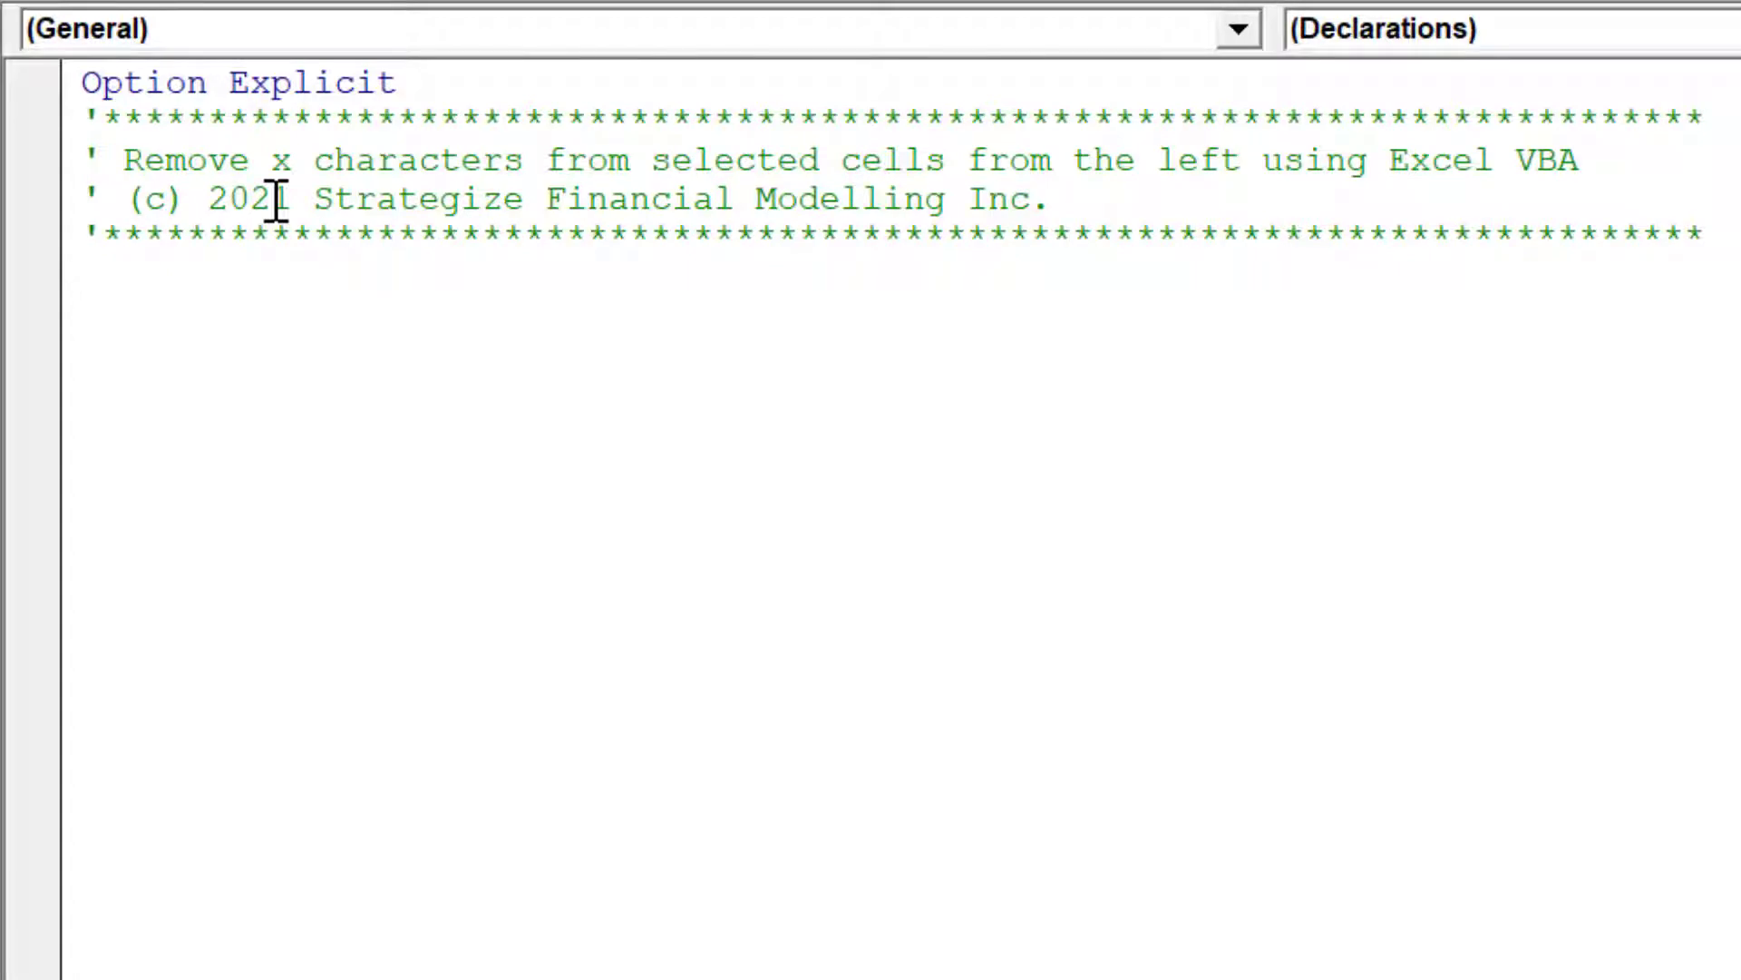
text(sub )
text(rngRemove)
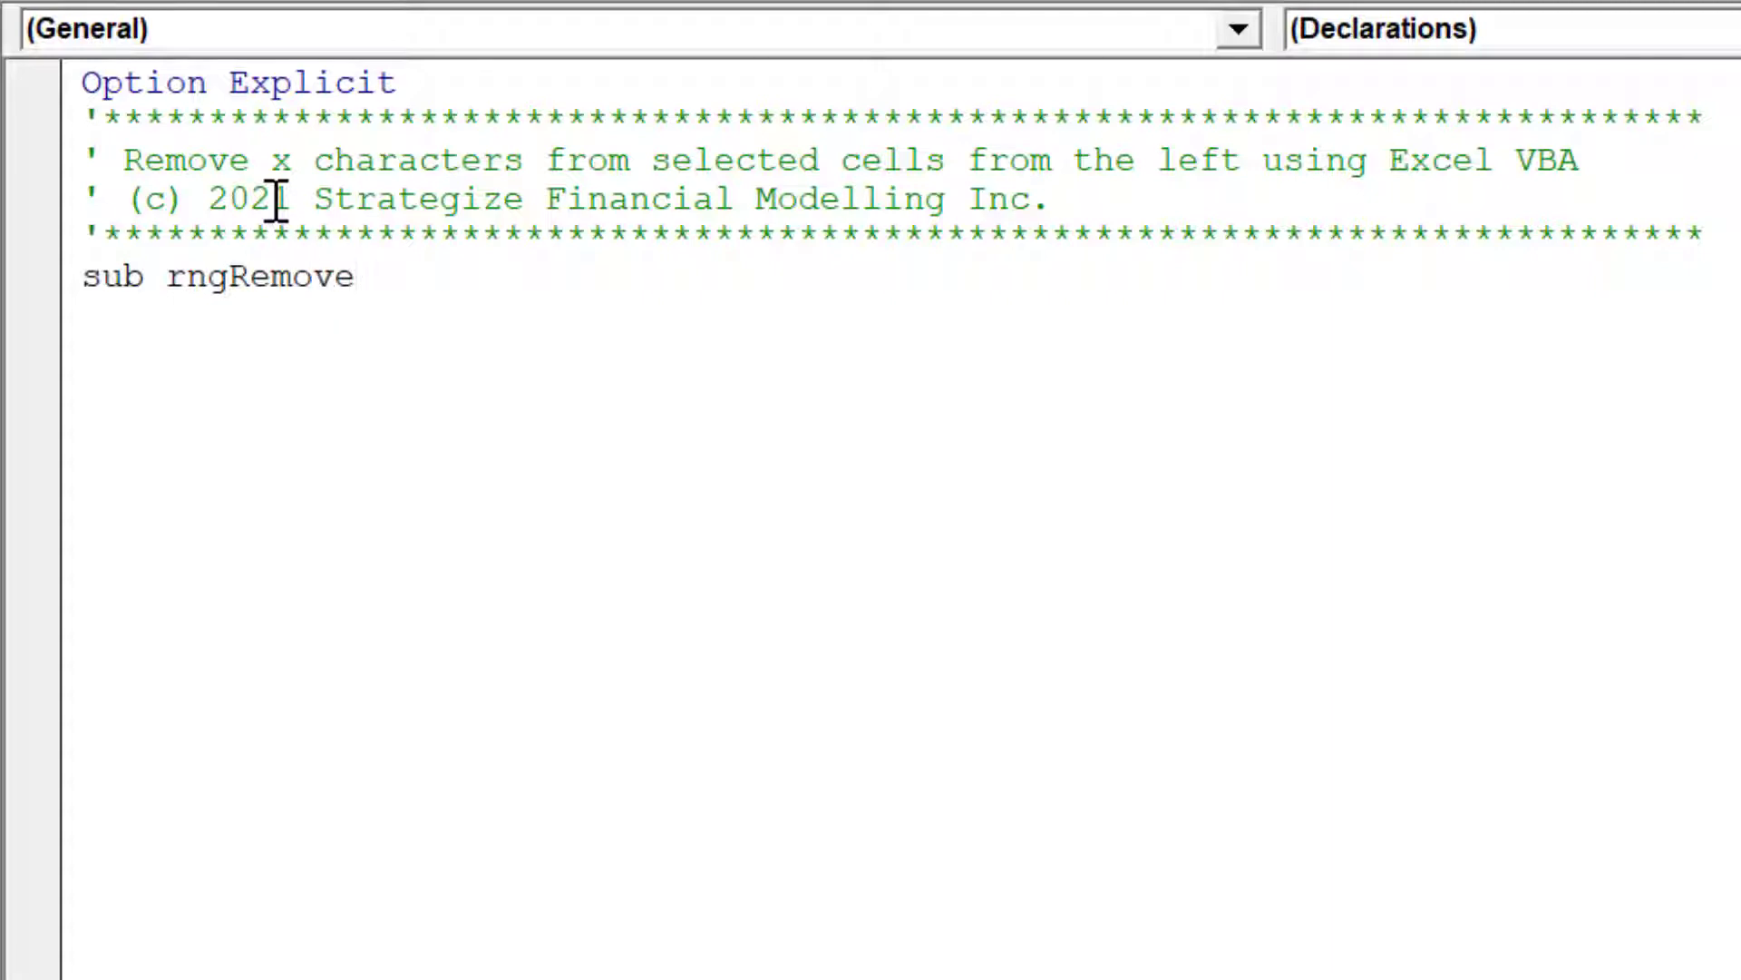
text(XC)
text(haracters)
Step: Declare Sub rngRemoveXCharacters with its End Sub and blank lines inside
key(Return)
key(Return)
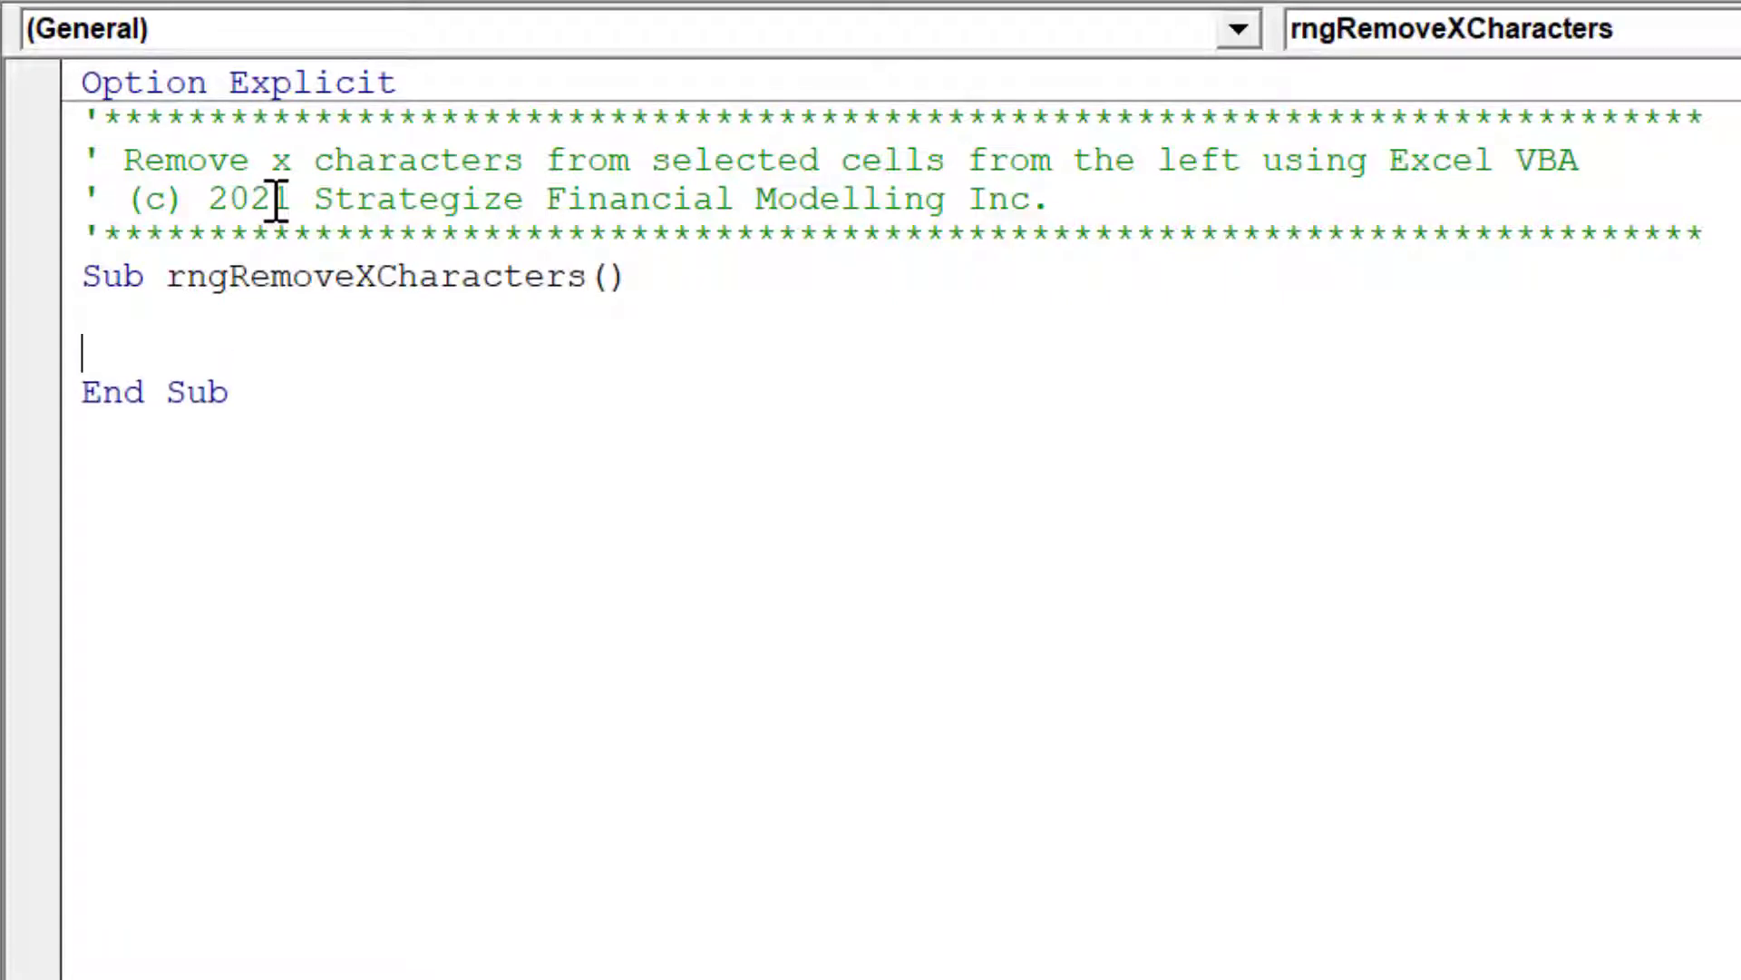
key(Return)
key(Return)
key(Return)
key(Return)
key(Return)
key(Return)
key(Return)
key(Return)
key(Return)
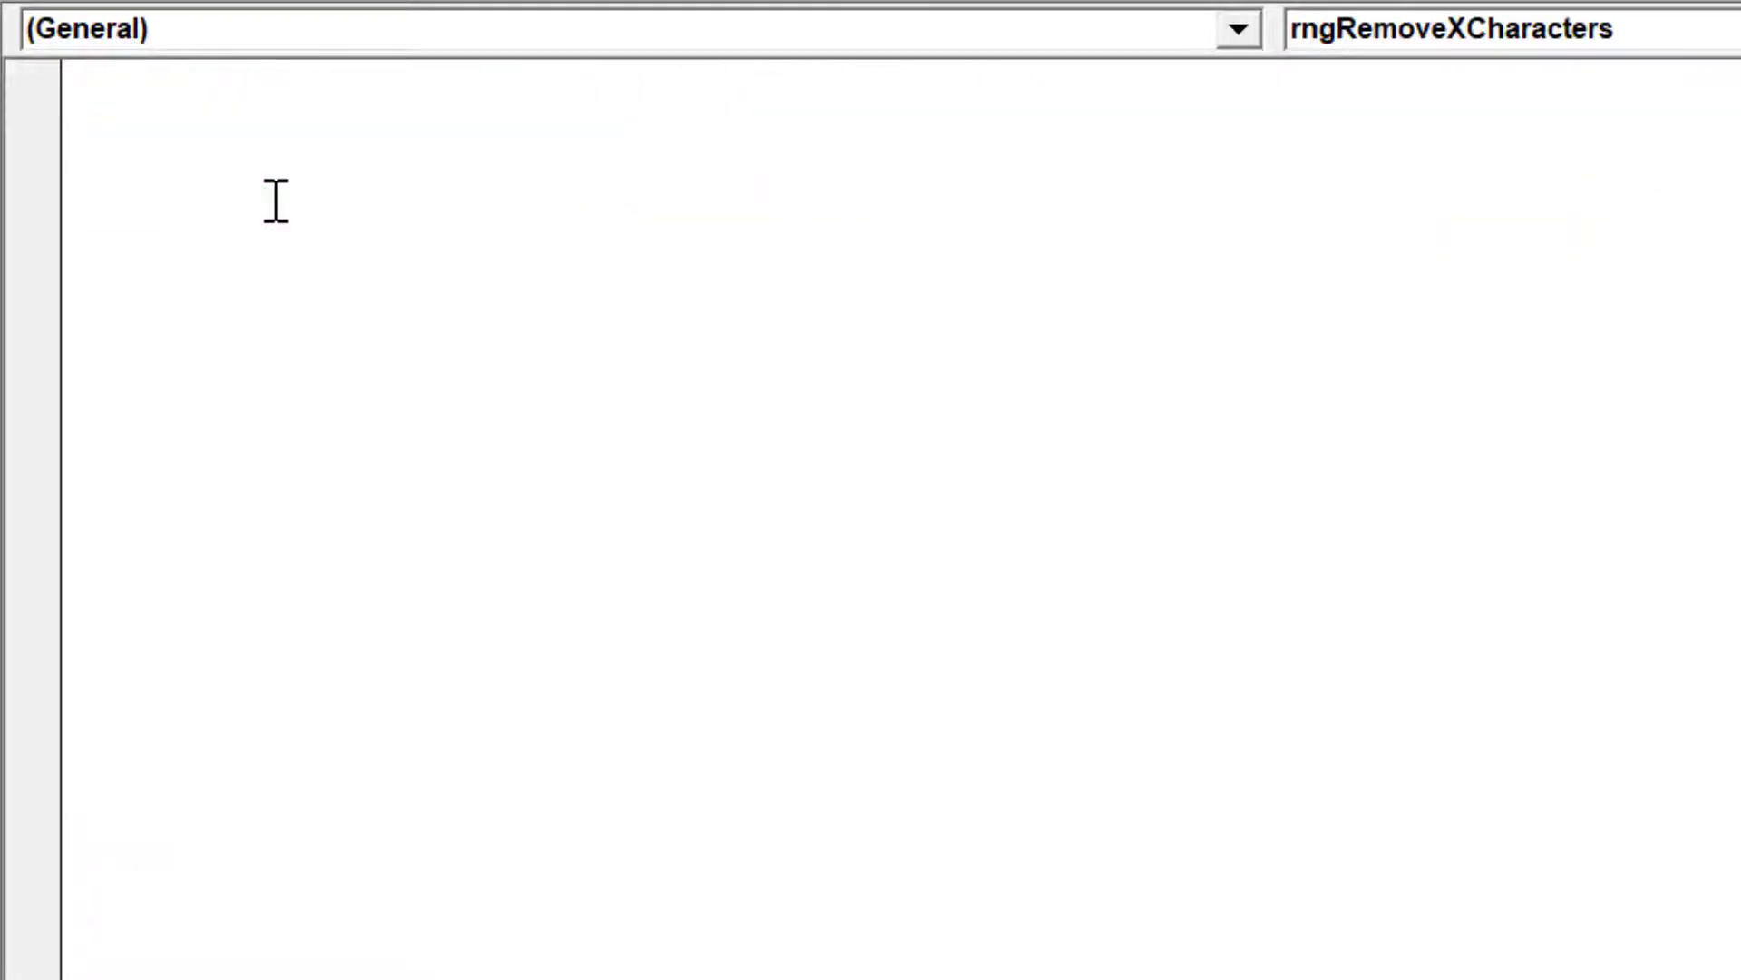
key(ctrl+Home)
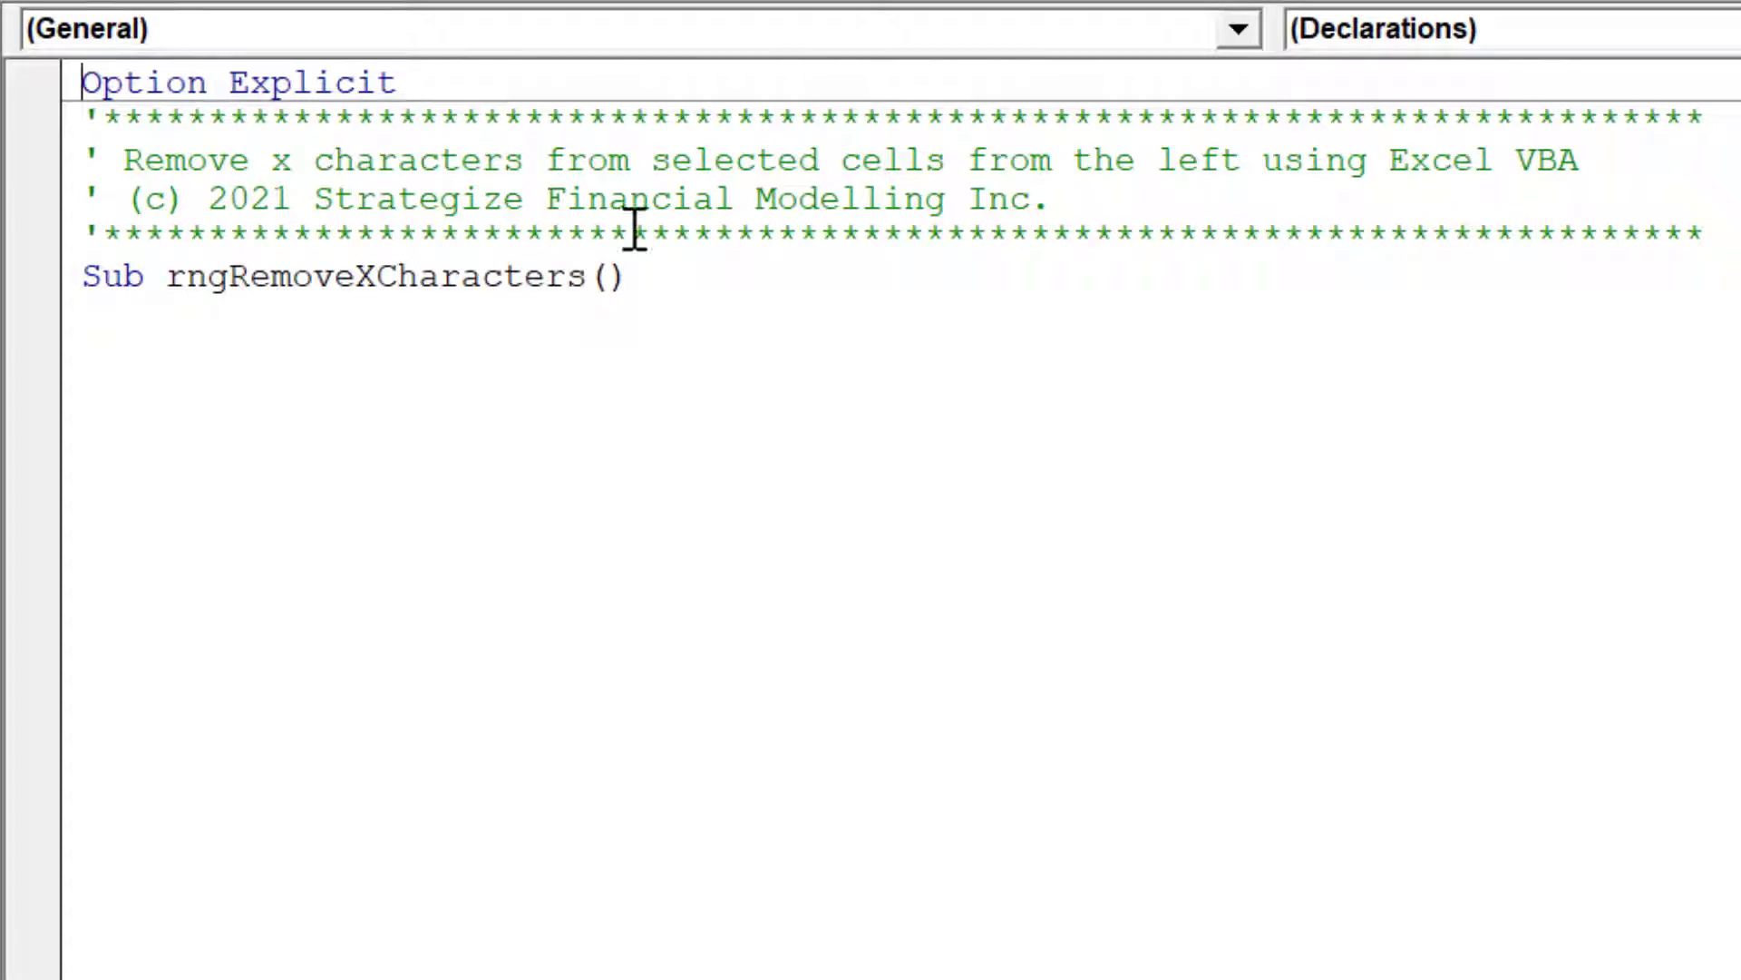
scroll(871, 408, down, 2)
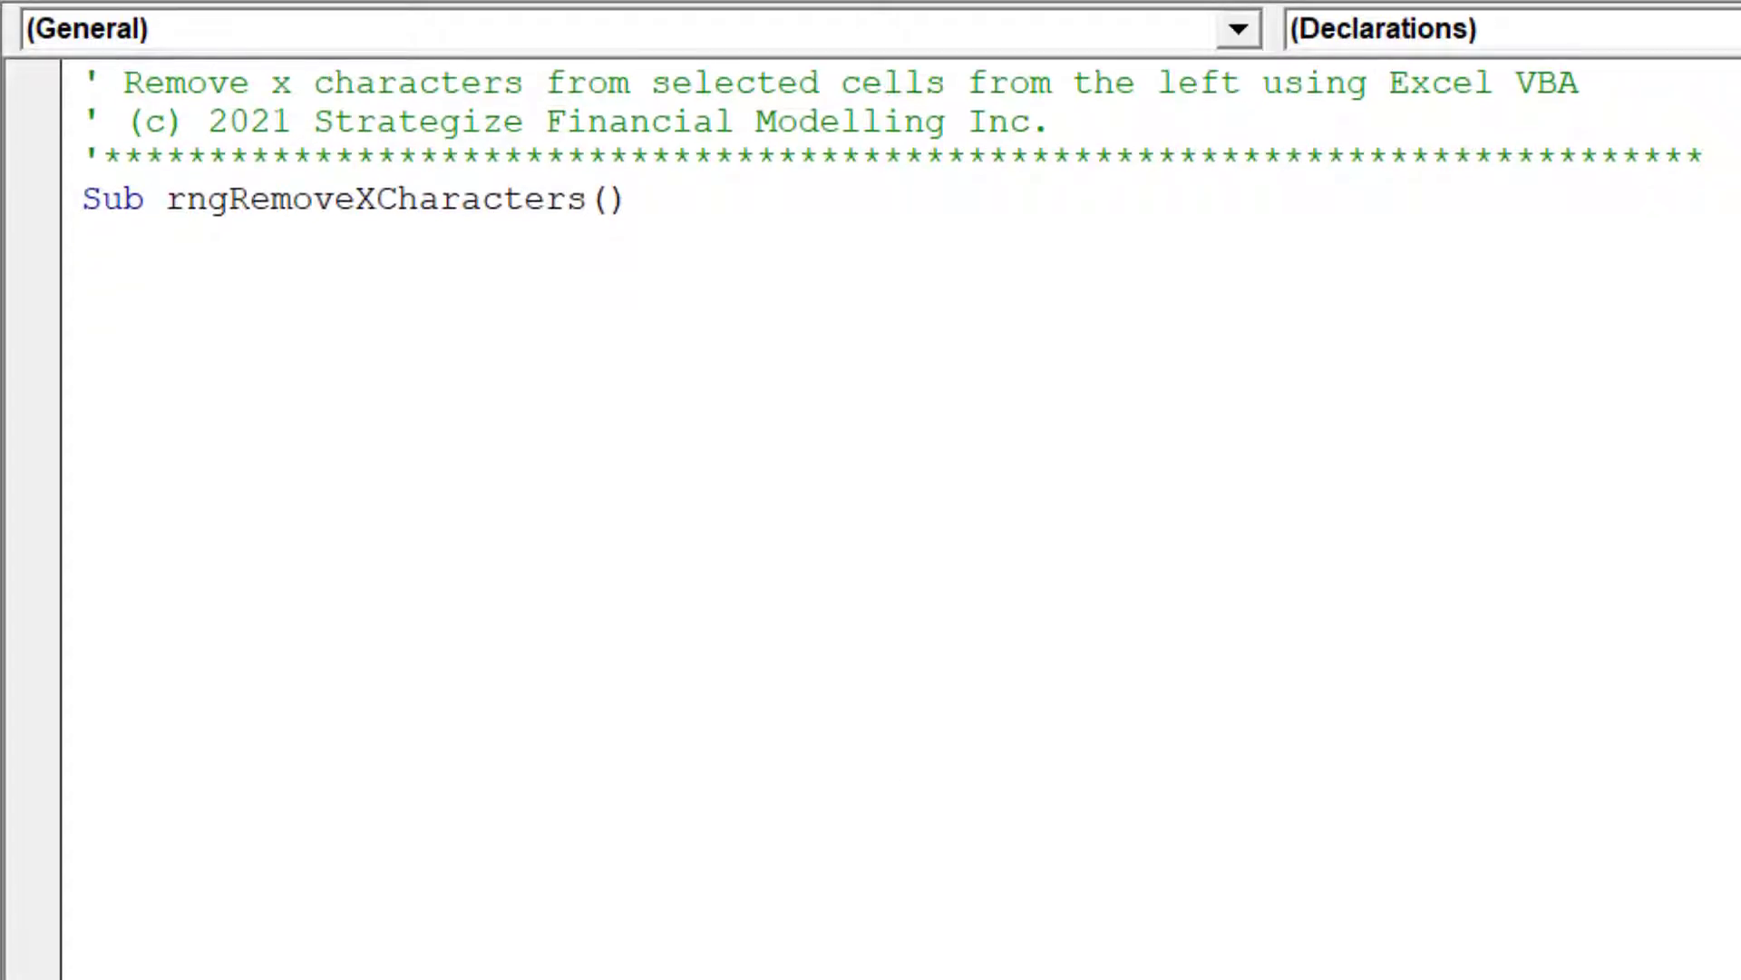
scroll(871, 409, down, 2)
scroll(871, 409, down, 1)
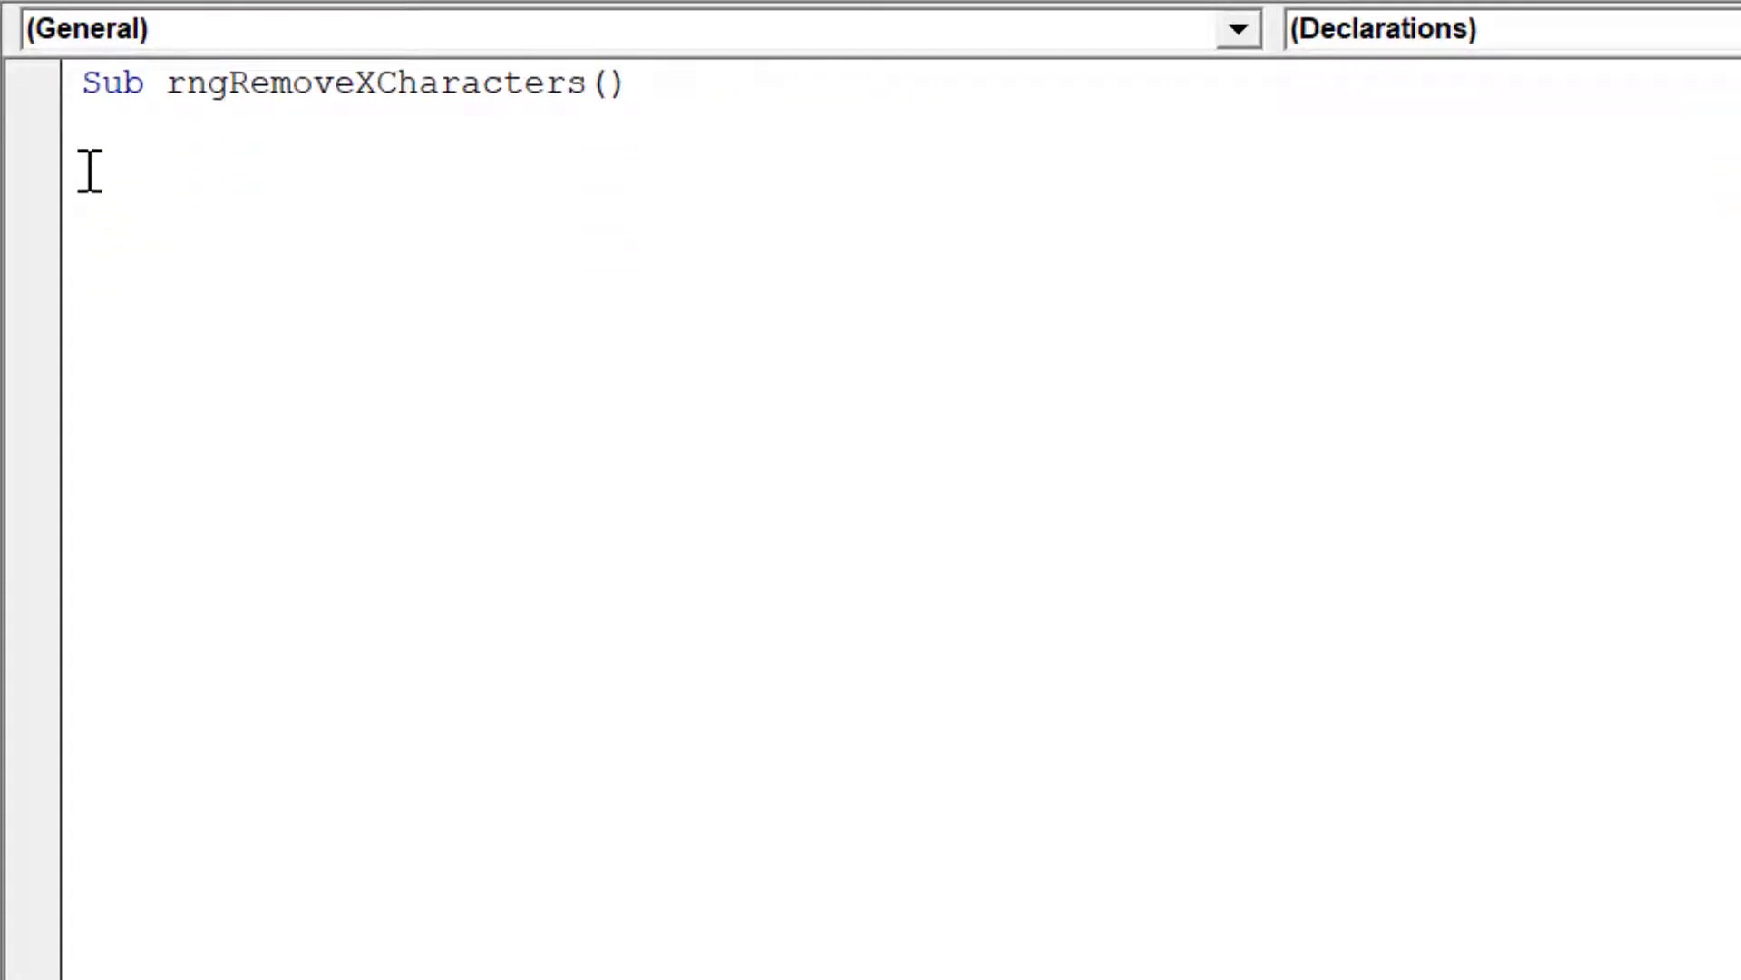
Step: Add a comment and a With Application block setting Calculation to xlCalculationManual
click(86, 168)
text(' Disable following Excel properties)
key(Return)
text(With Application)
key(Return)
text(.)
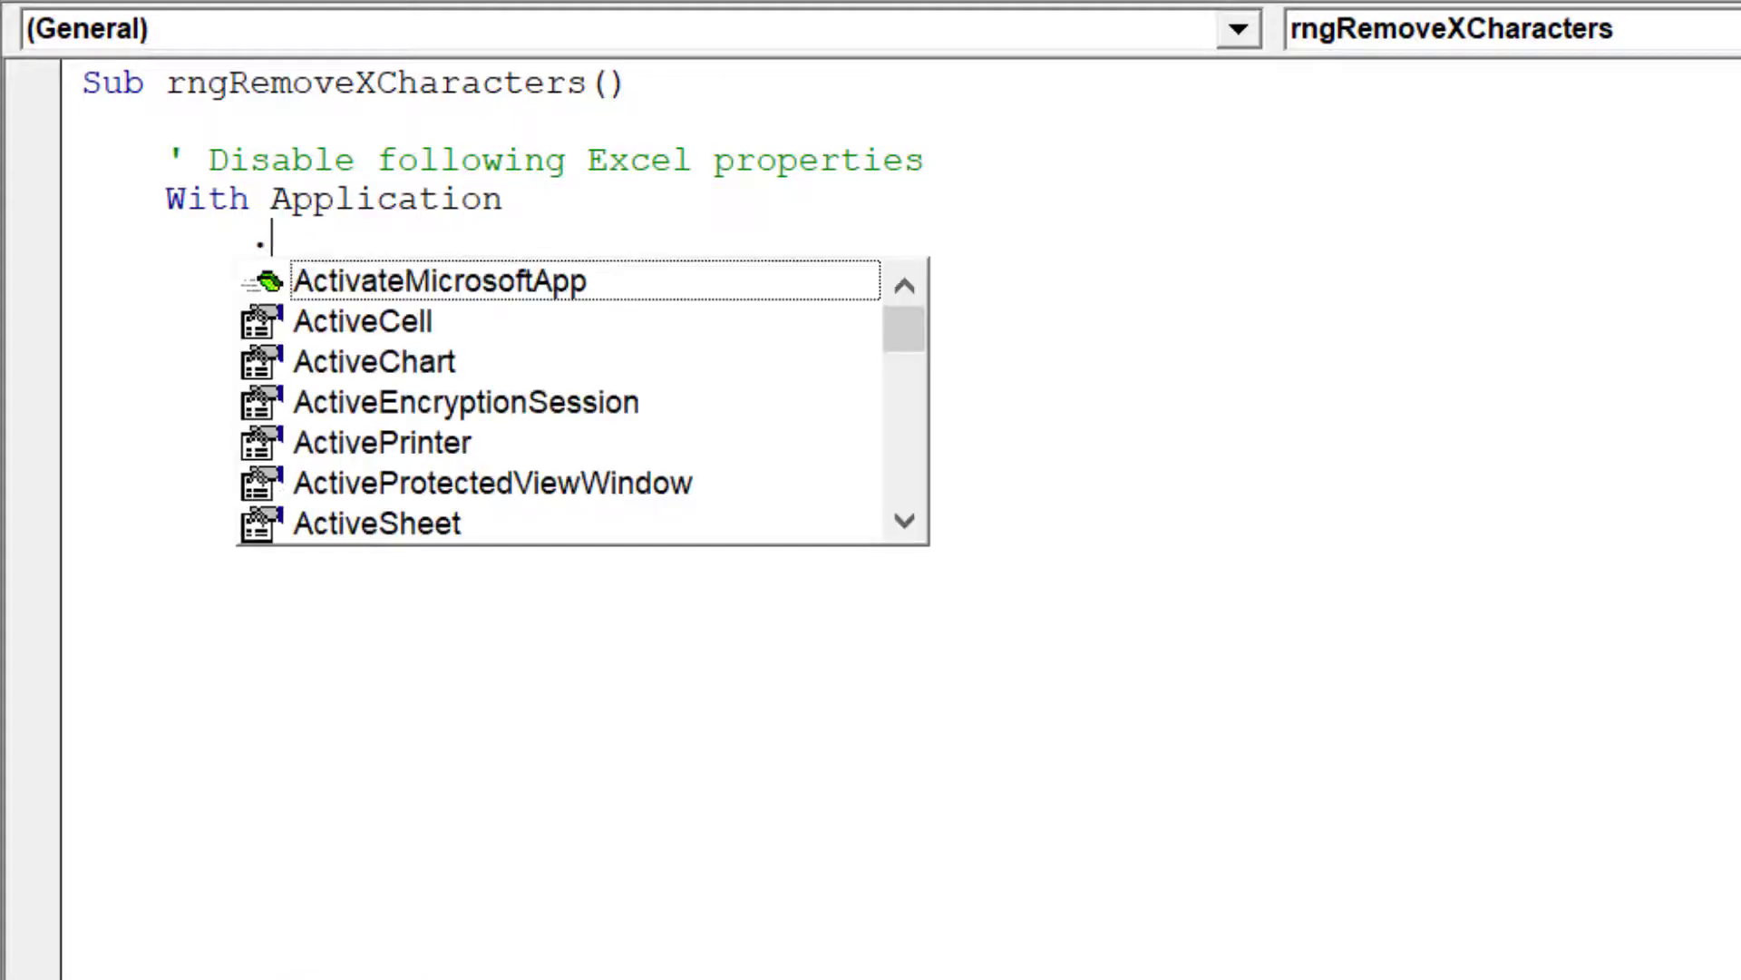
text(cn)
key(BackSpace)
key(Down)
key(Down)
key(Down)
key(Down)
key(Down)
key(Tab)
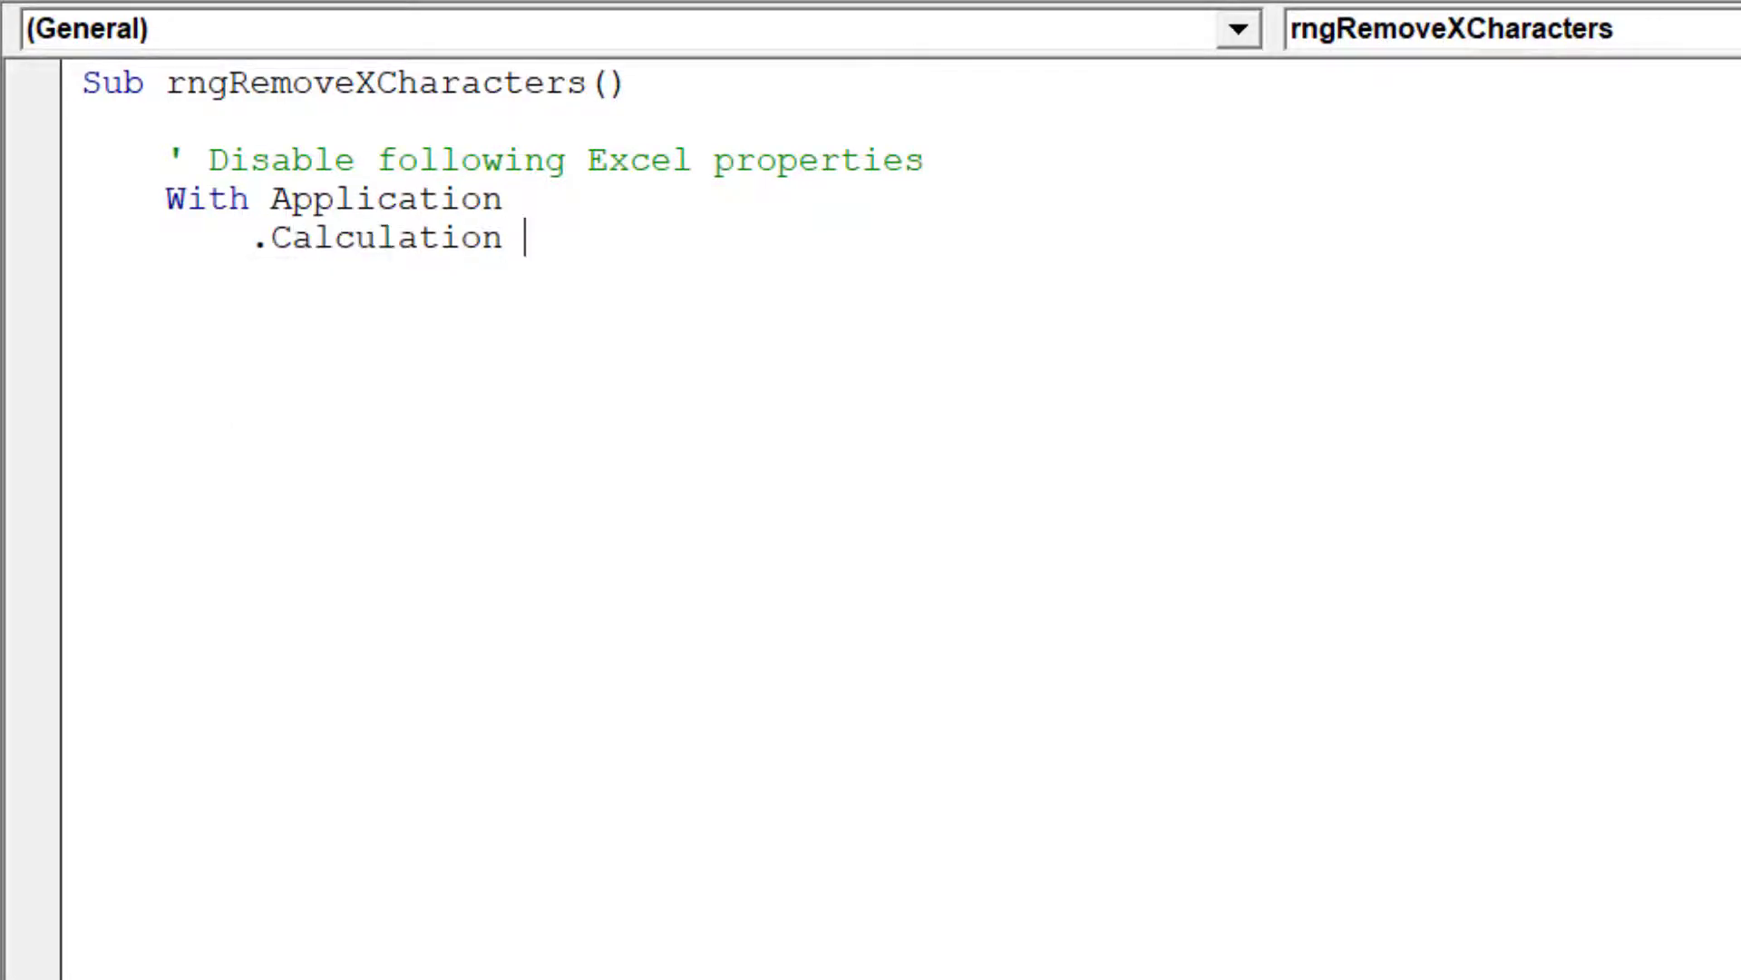
text(=)
key(Down)
key(Down)
key(Tab)
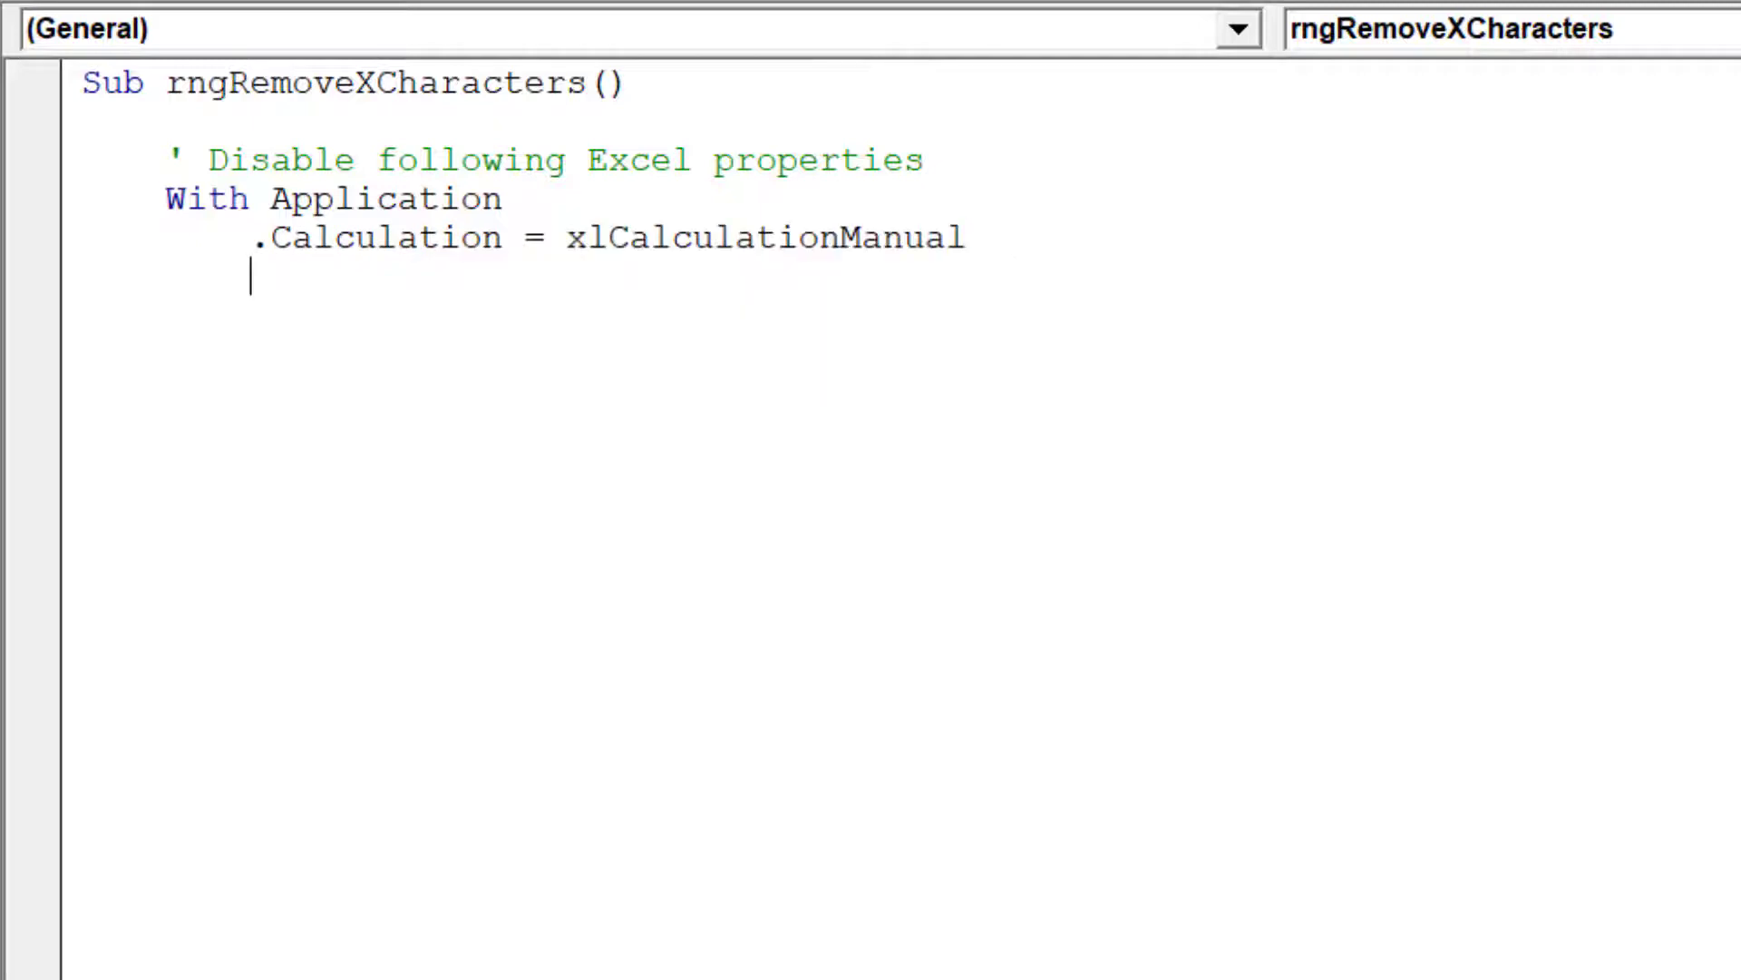
text(.en)
Step: Set EnableEvents and ScreenUpdating to False and close the block with End With
key(Down)
key(Down)
key(Down)
key(Down)
key(Tab)
text(=)
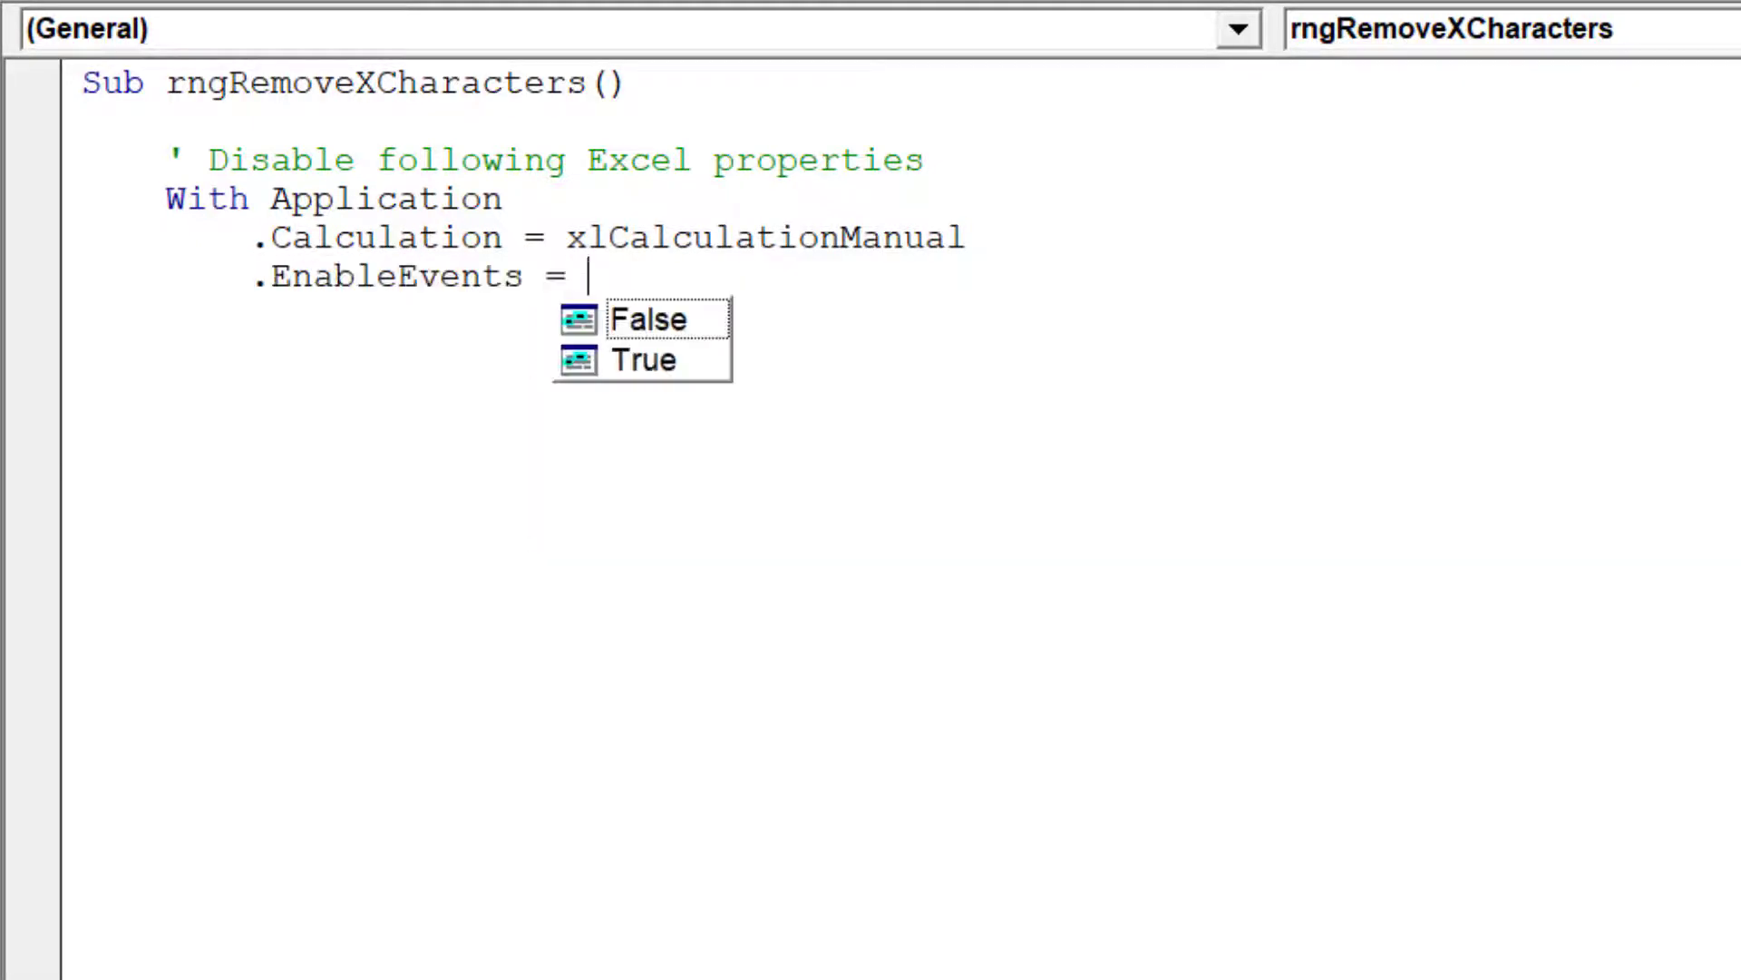
key(Down)
key(Tab)
key(Return)
text(.)
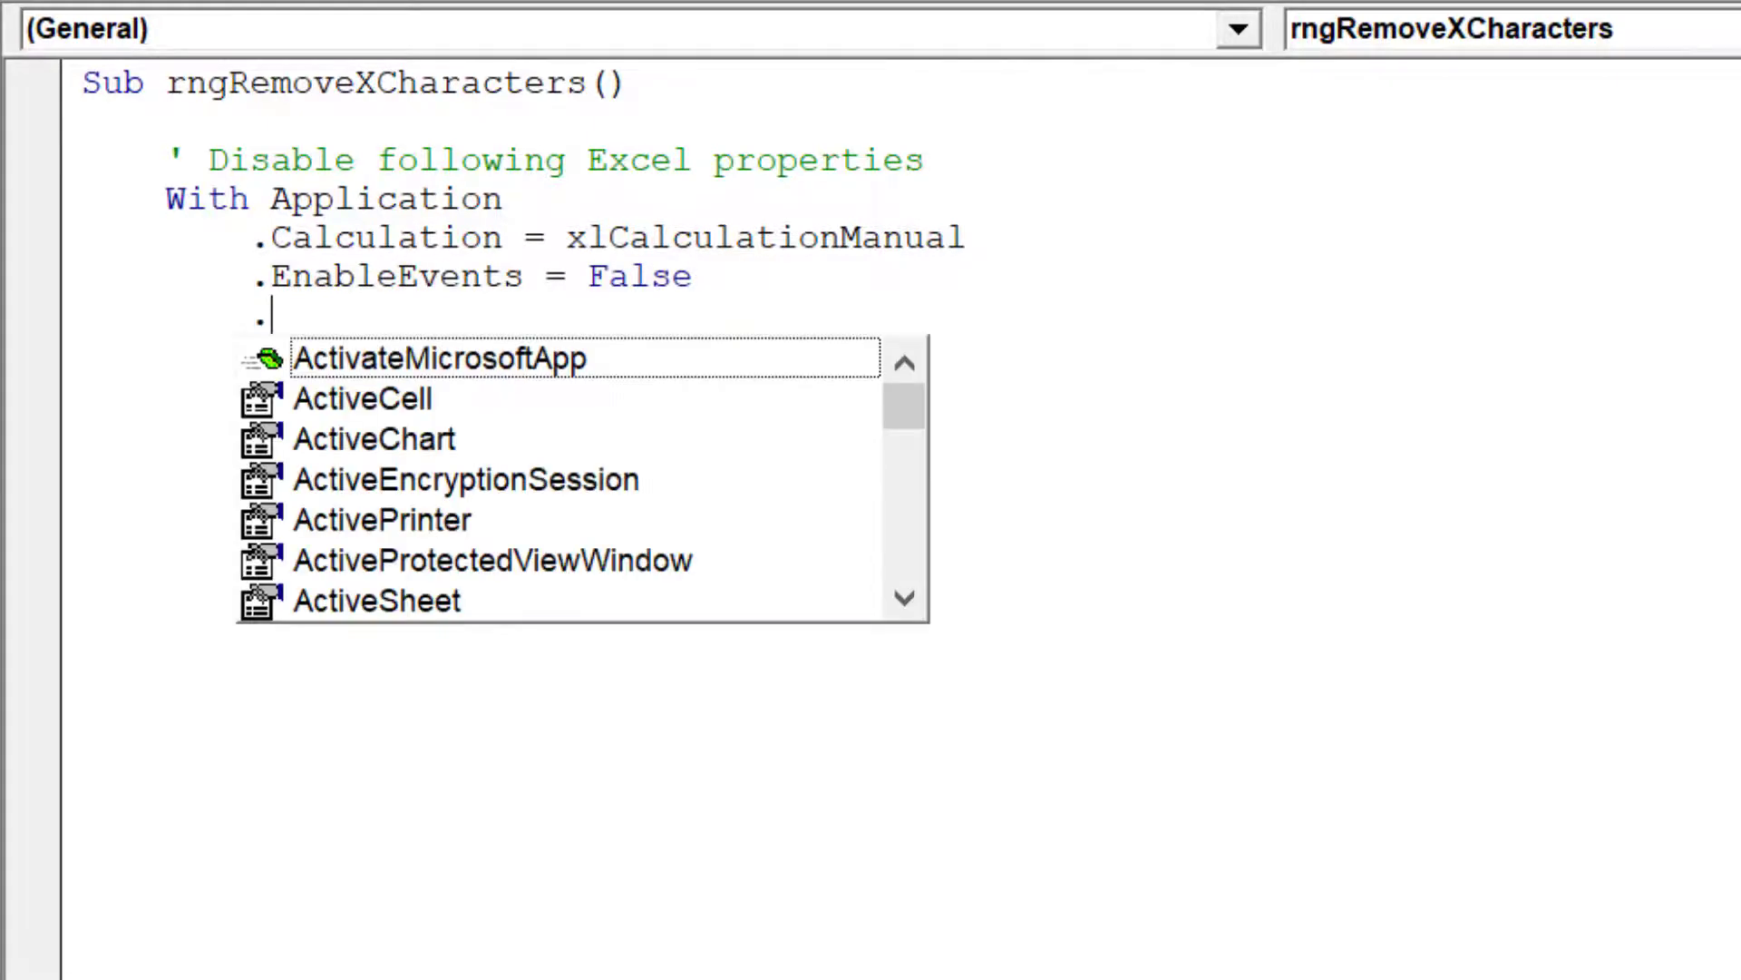
text(sc)
key(Tab)
text(=)
key(Down)
key(Tab)
key(BackSpace)
text(End with)
key(Return)
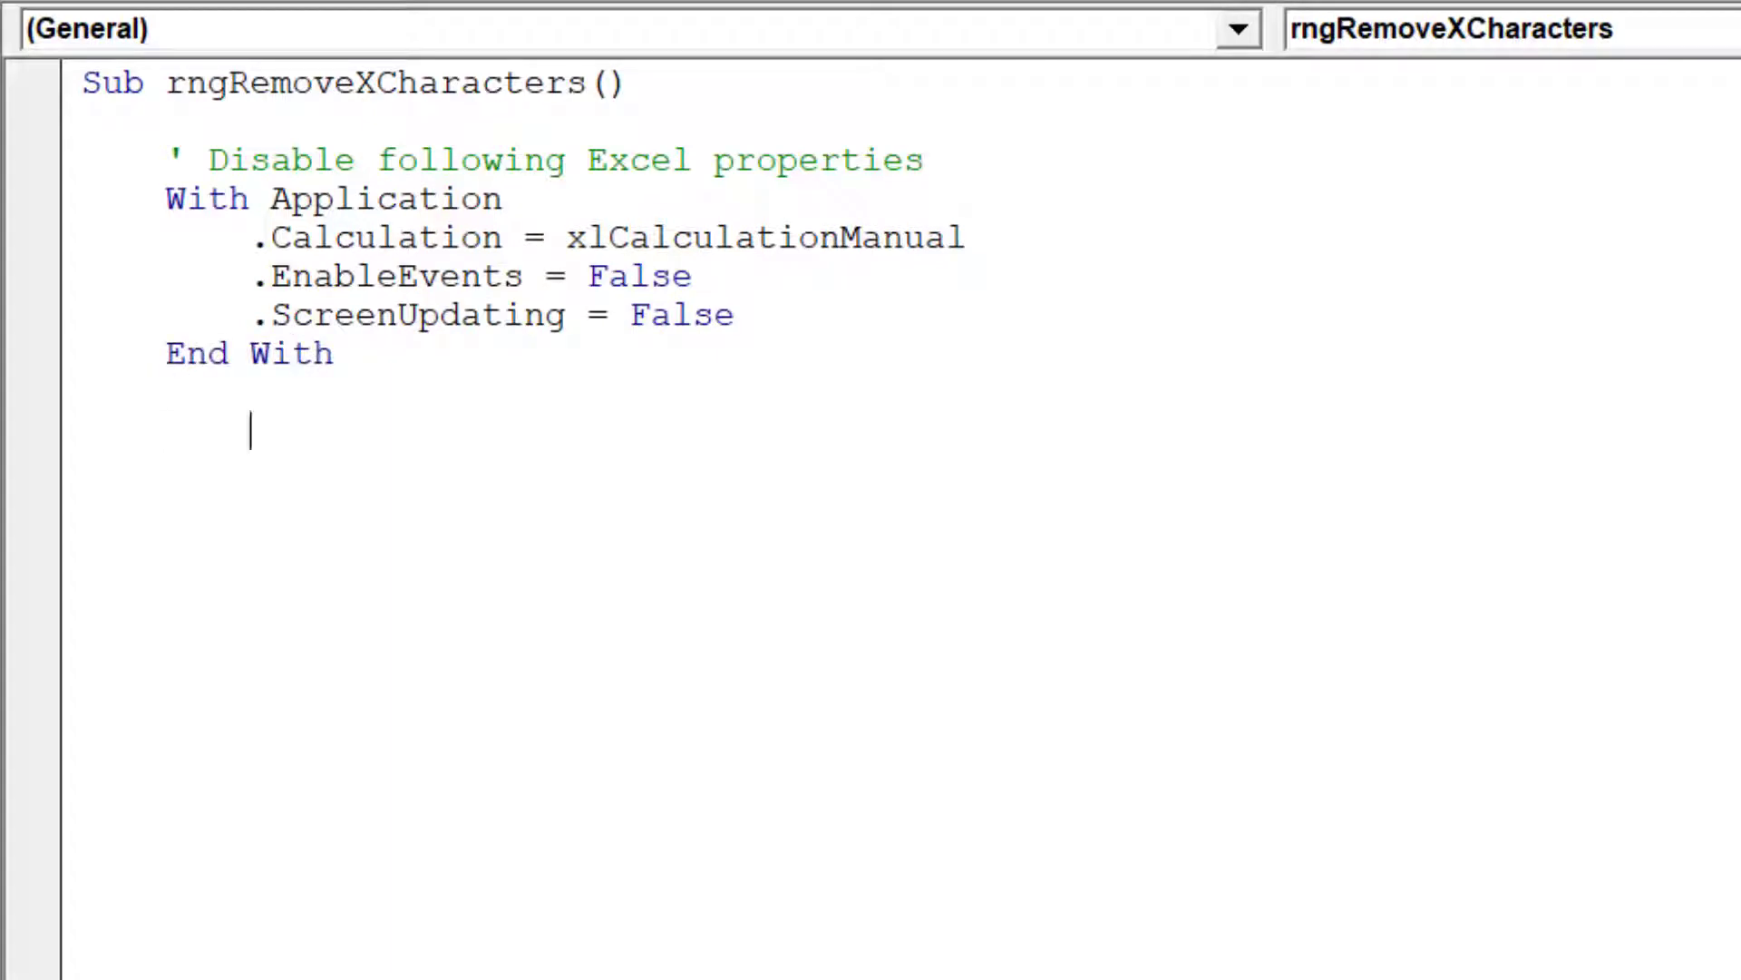
text('Declare following object v)
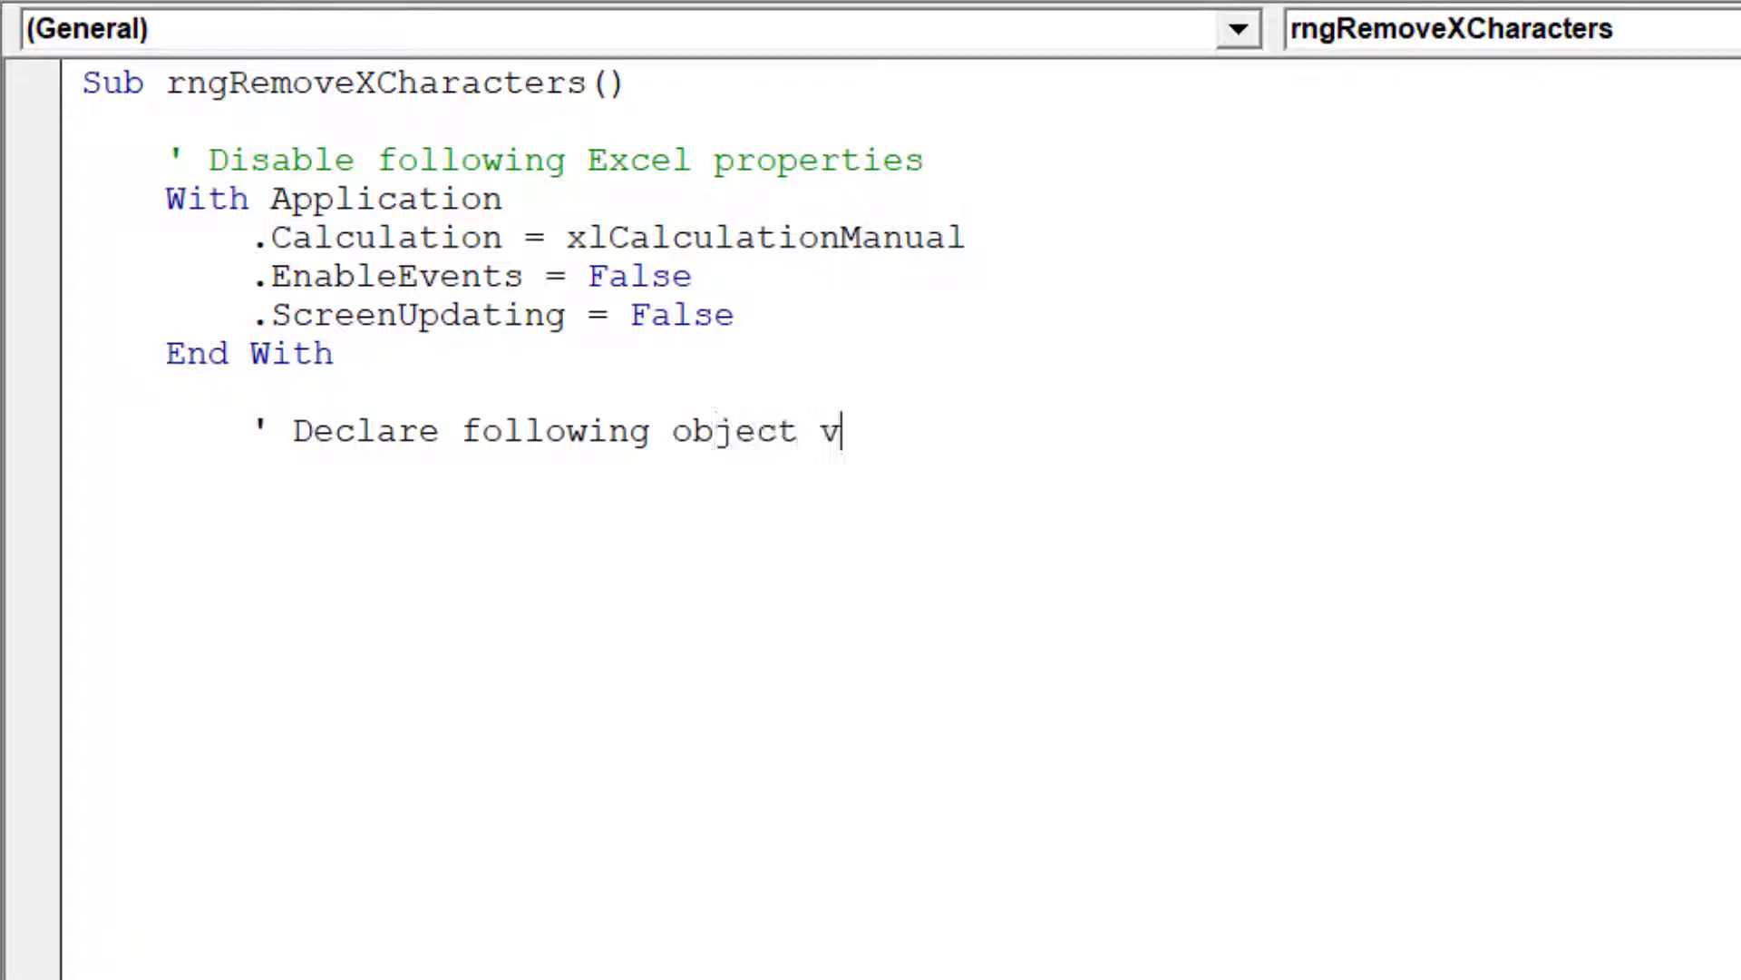
text(ariables)
Step: Add the object-variables comment and Dim selectedCells As Range, inputVar As Variant
key(Return)
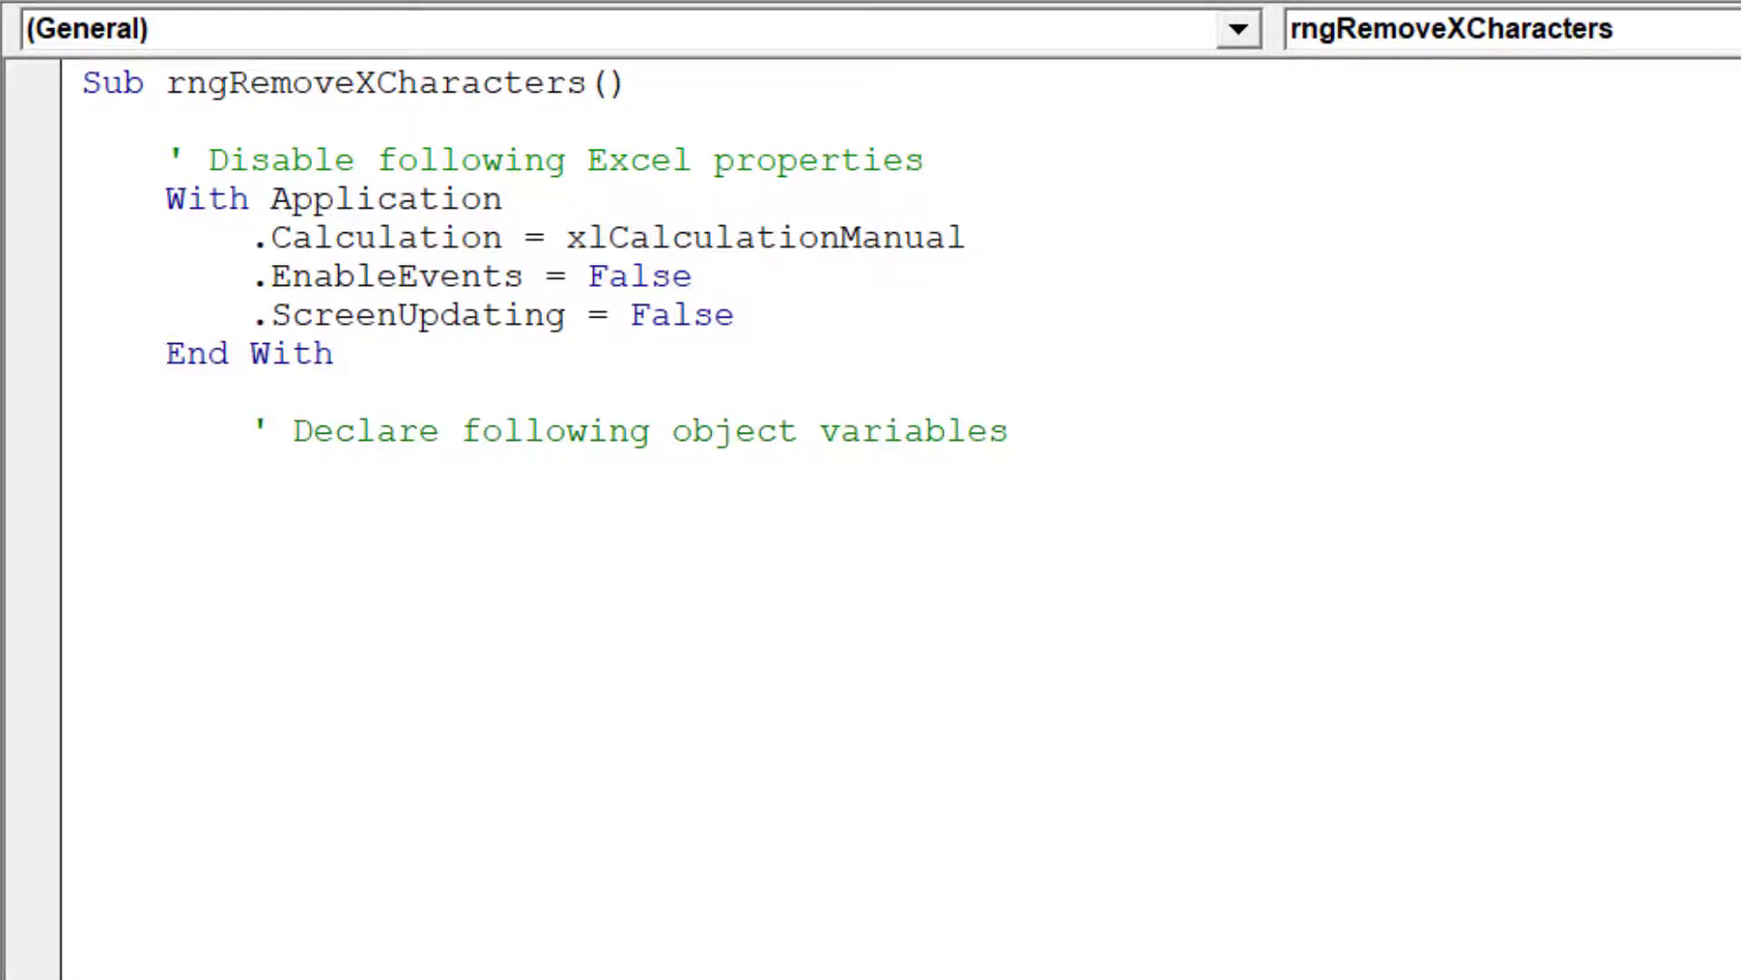
text(Dim selectedC)
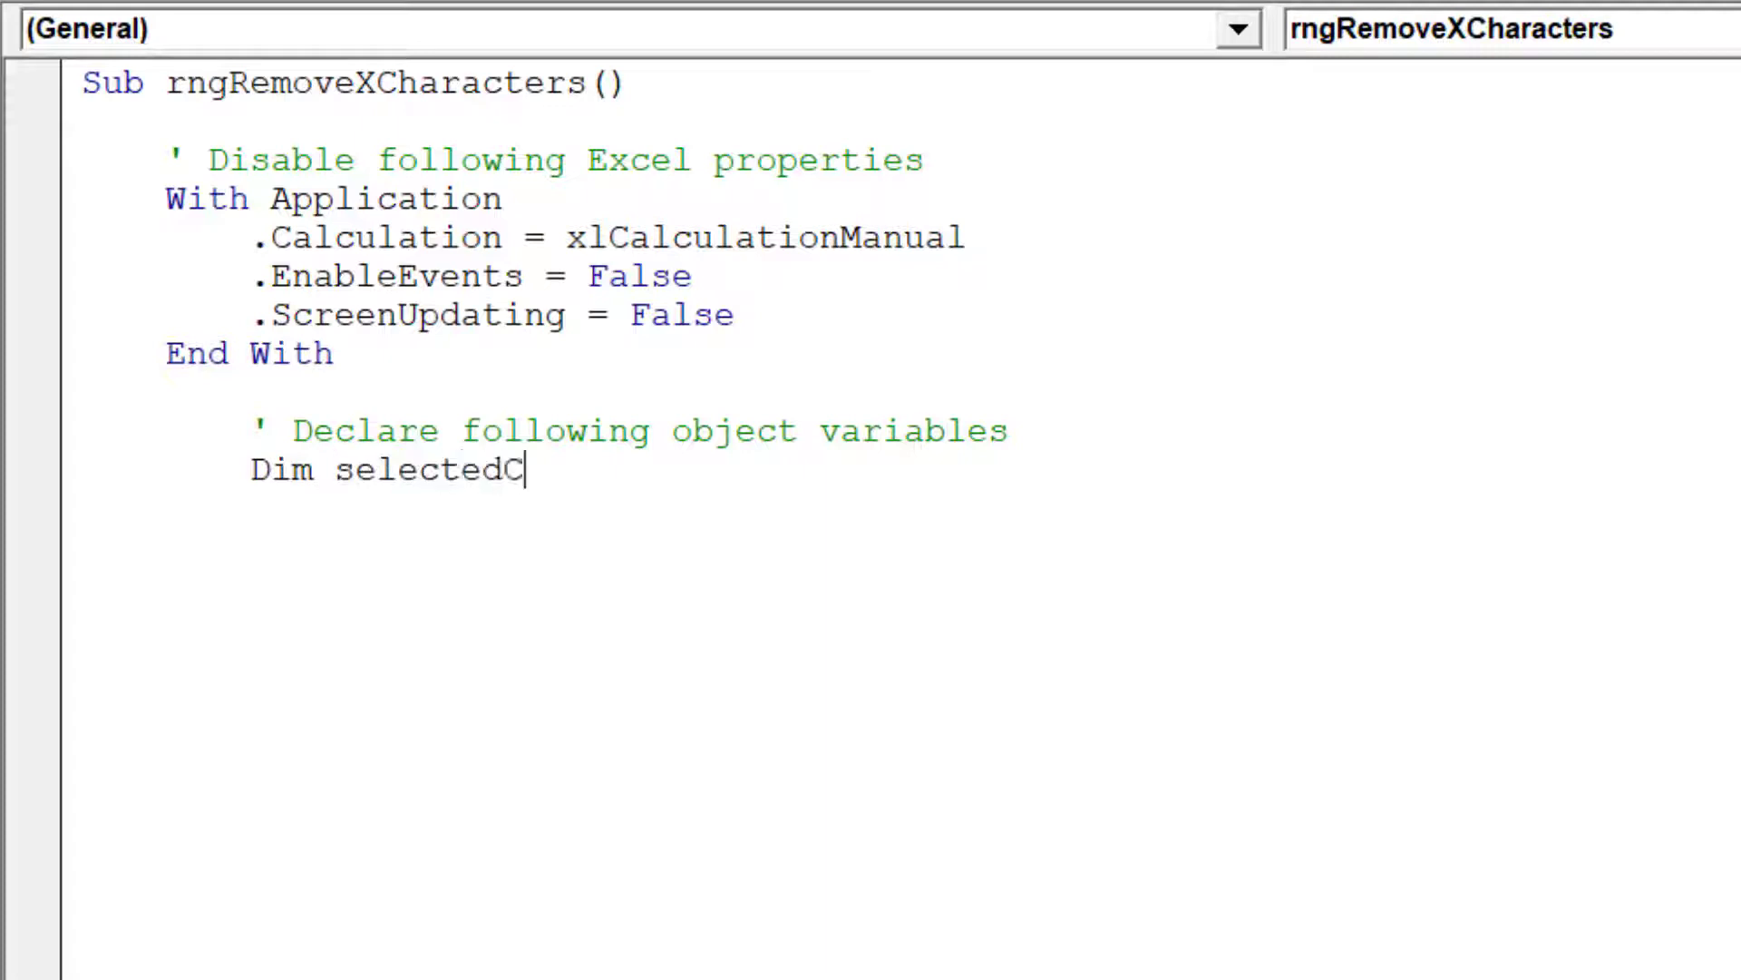
text(ells as r)
key(Tab)
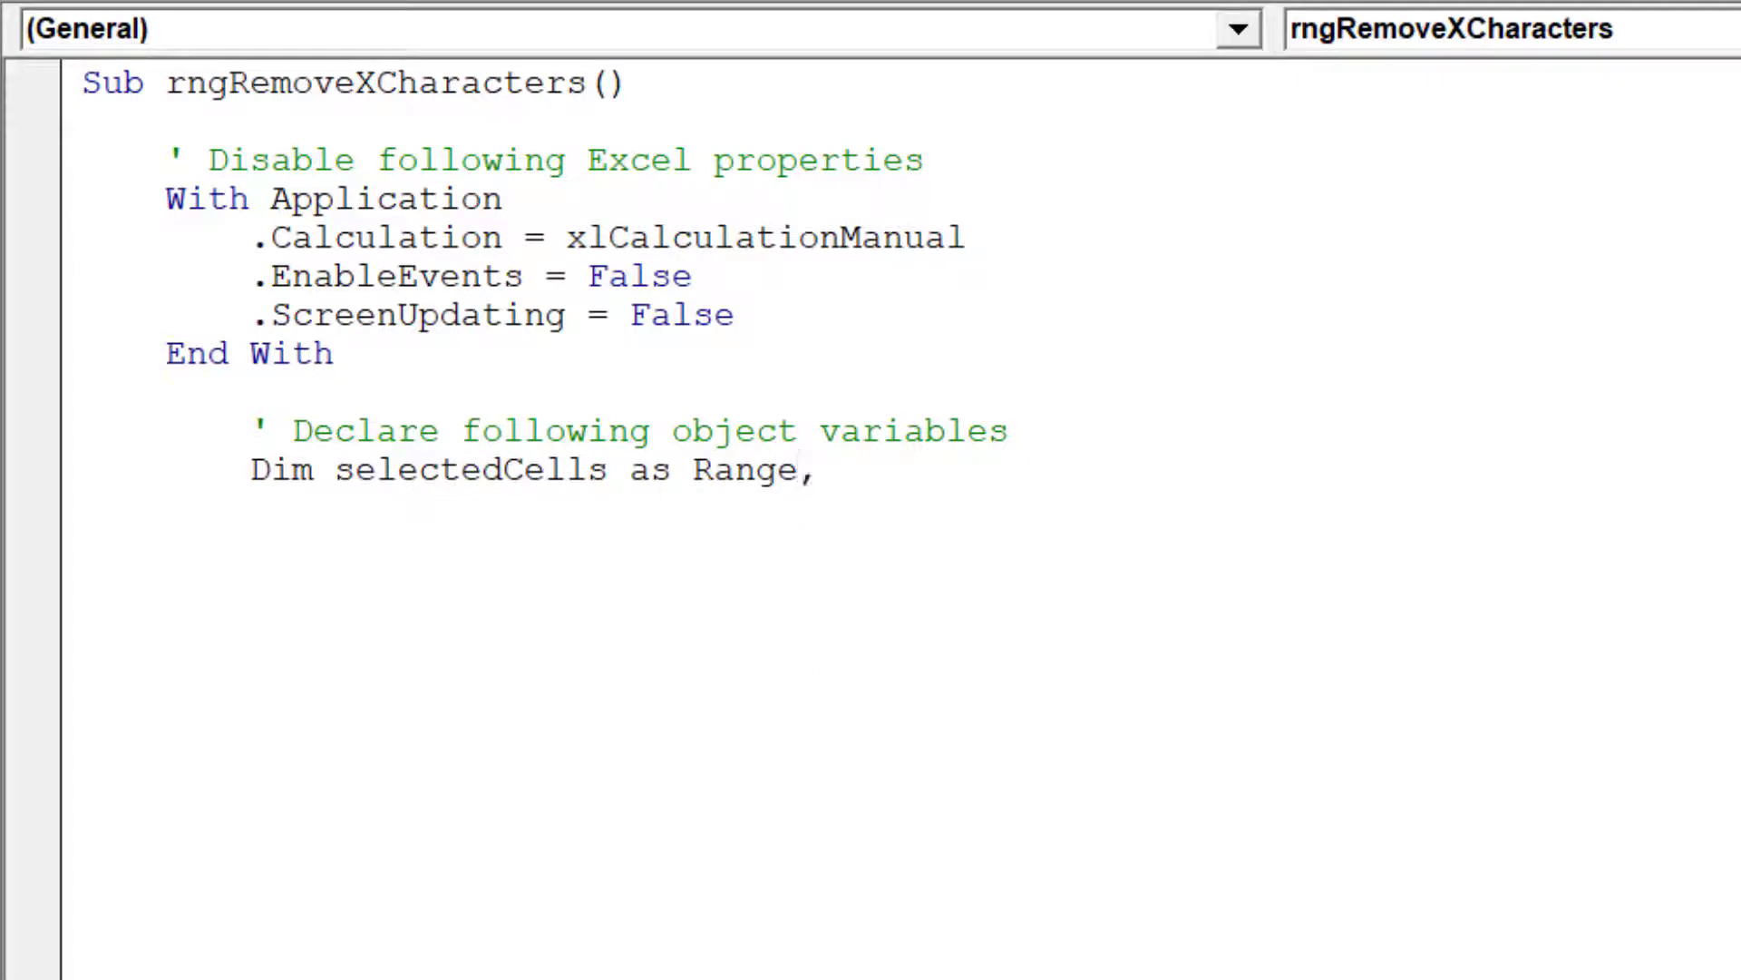
text(inputVar as )
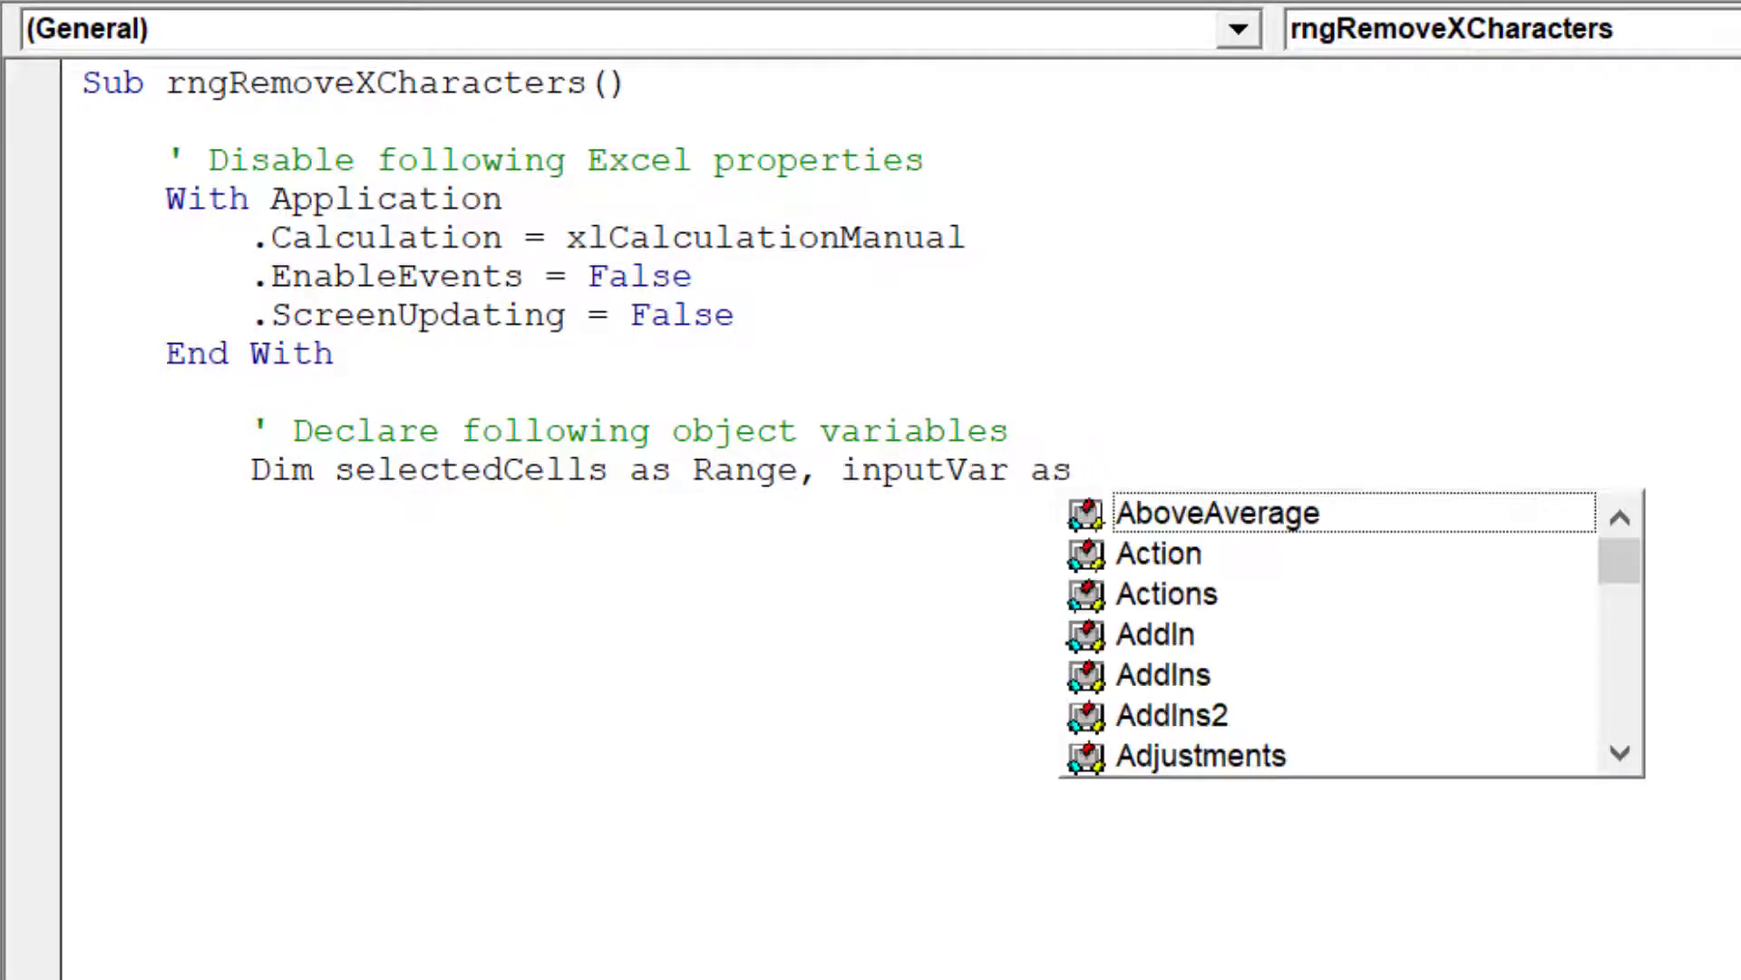
text(v)
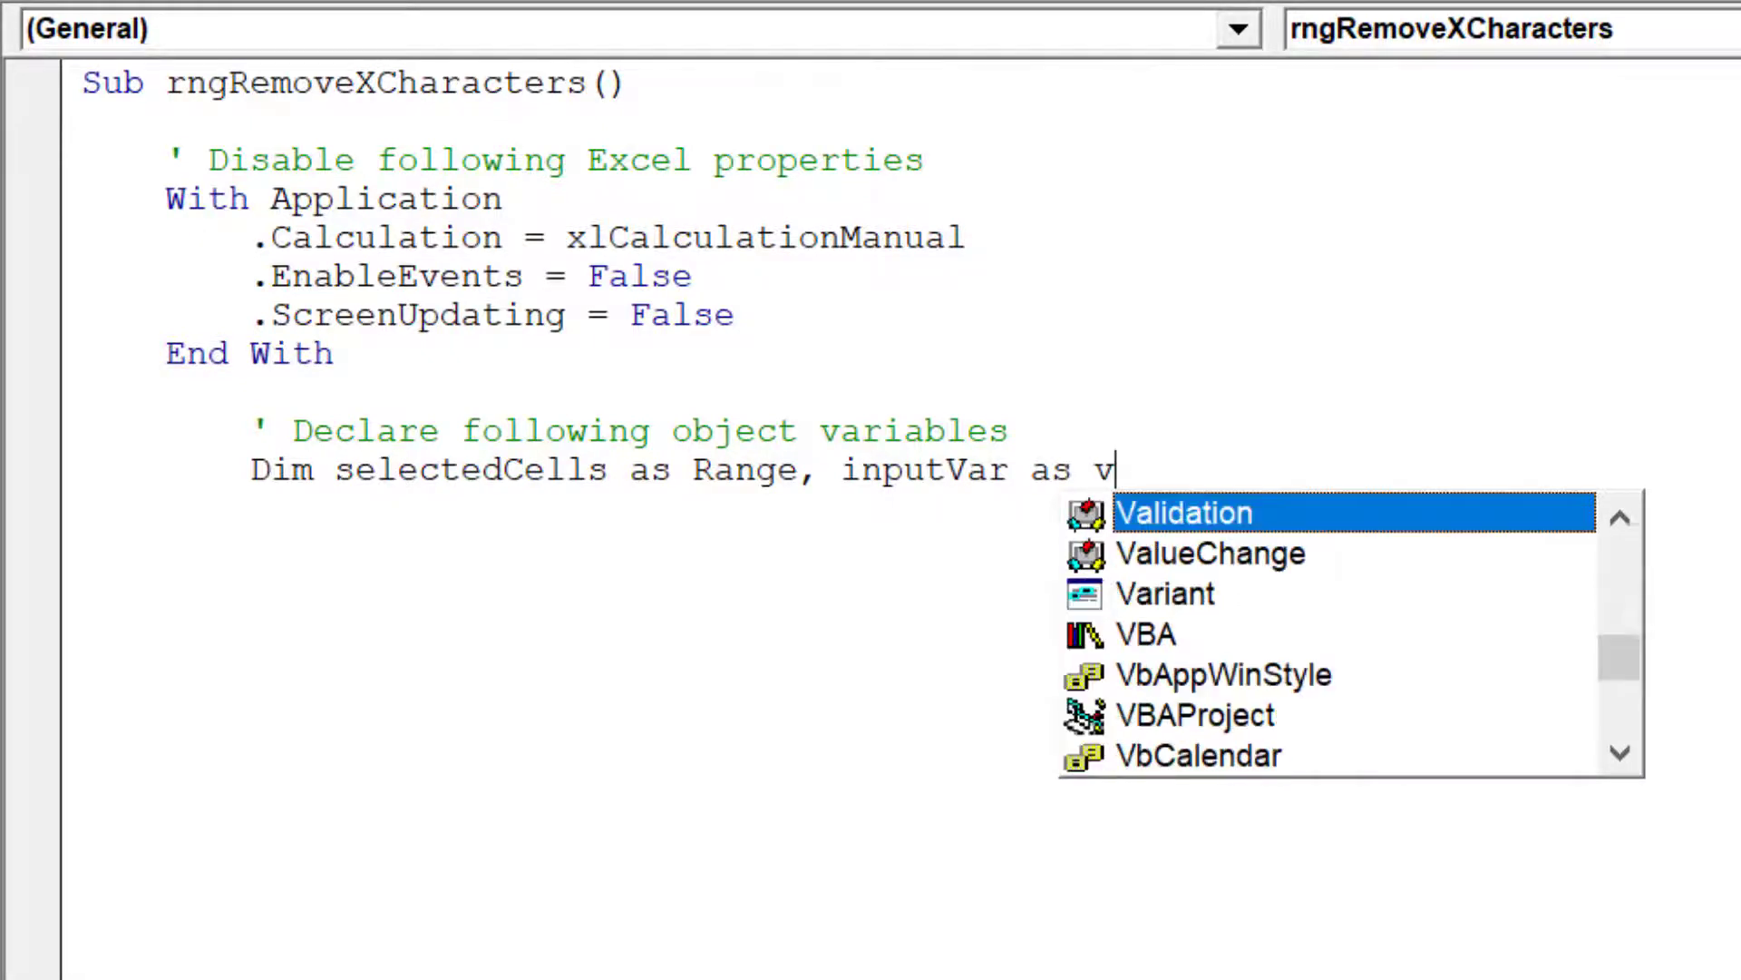
text(ar)
key(Return)
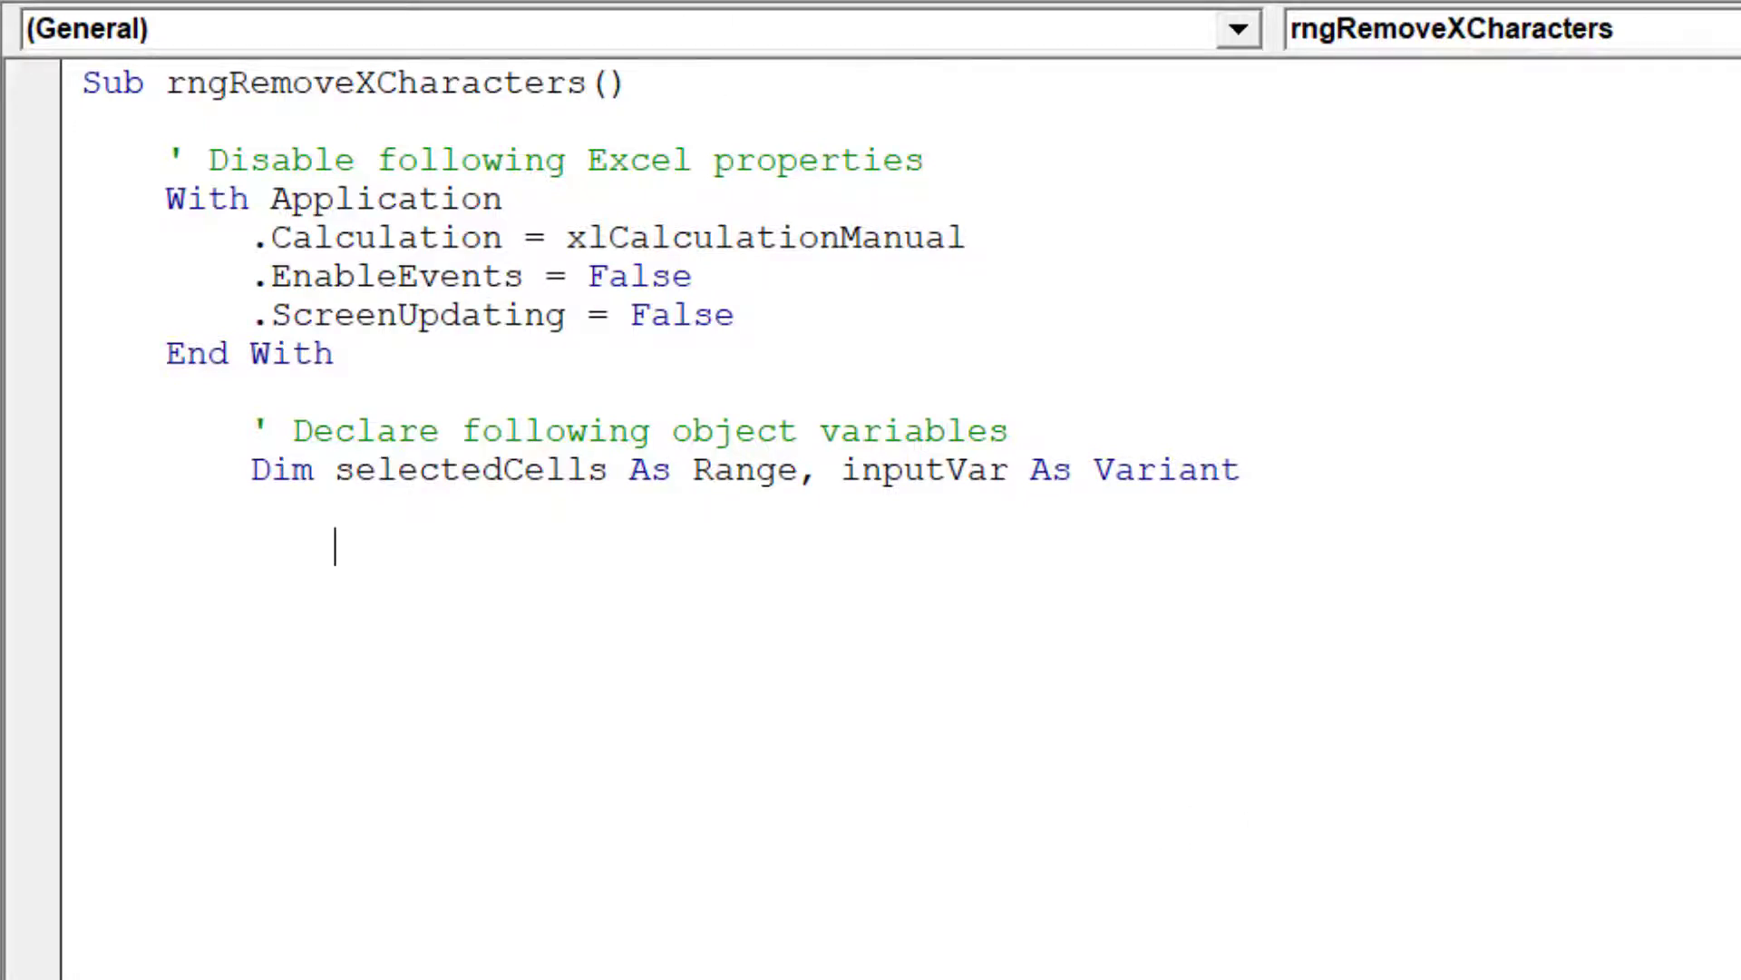
Step: Add the comment 'Input number of characters to remove from left' and begin the inputVar line
key(Return)
key(Tab)
scroll(682, 408, down, 2)
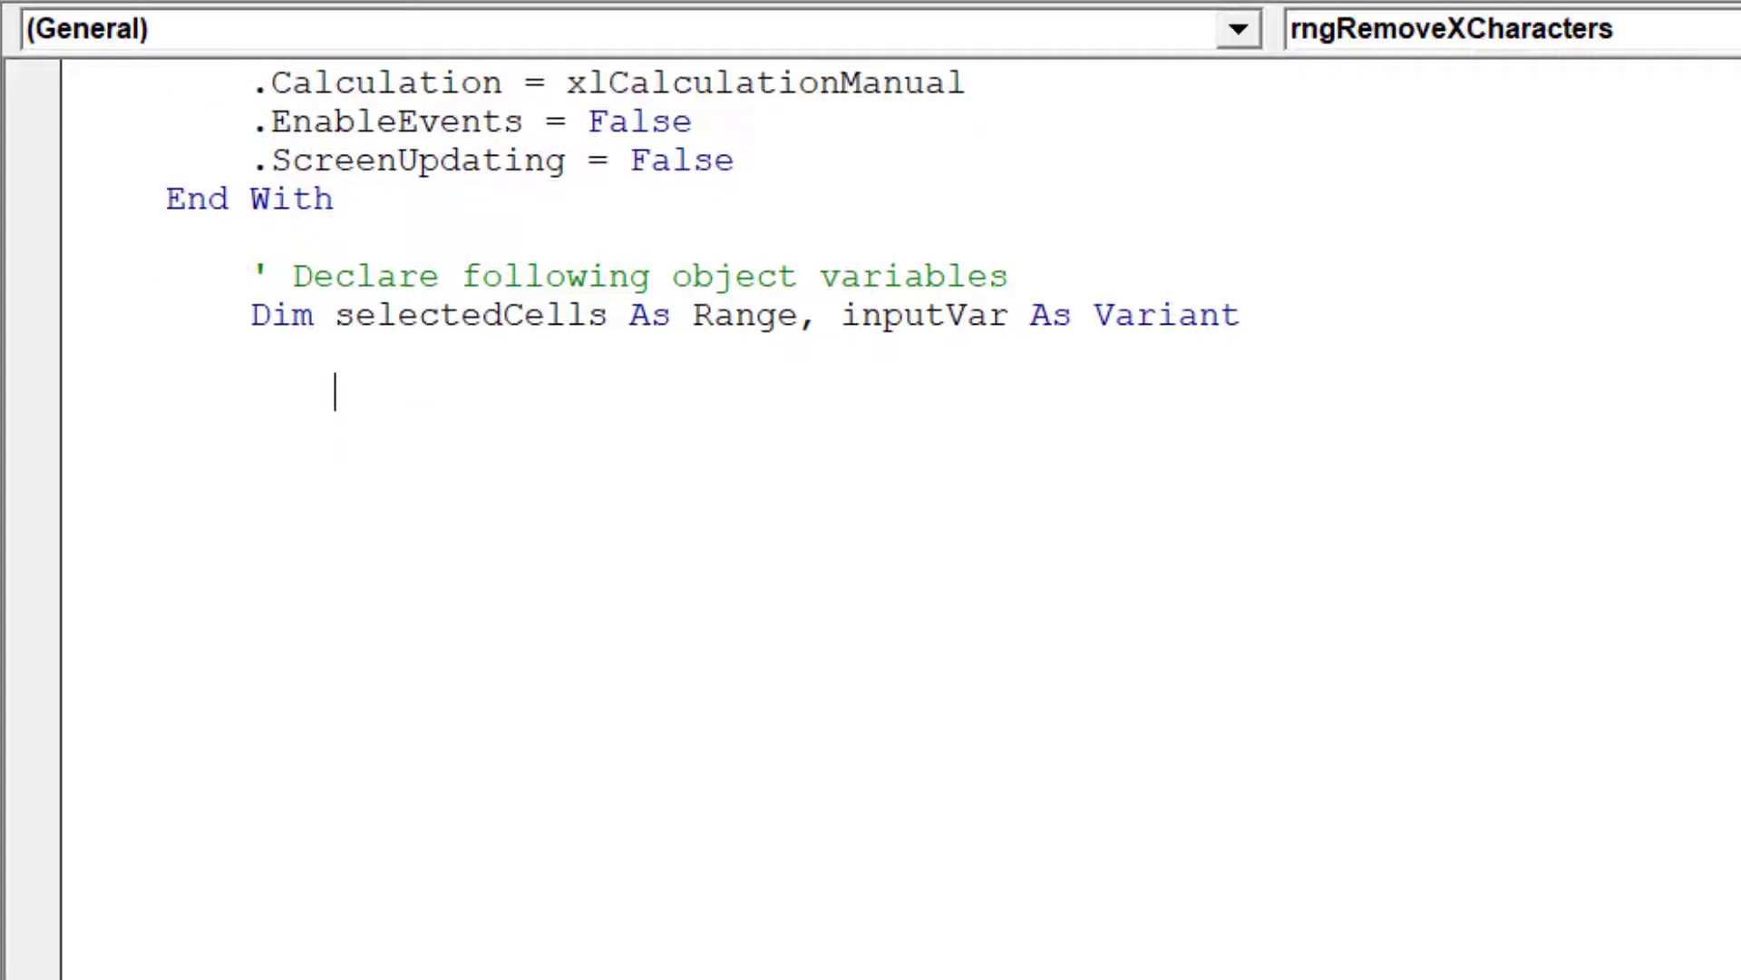
scroll(680, 408, down, 2)
scroll(681, 408, down, 2)
scroll(680, 408, down, 1)
scroll(680, 408, down, 1)
text(' I)
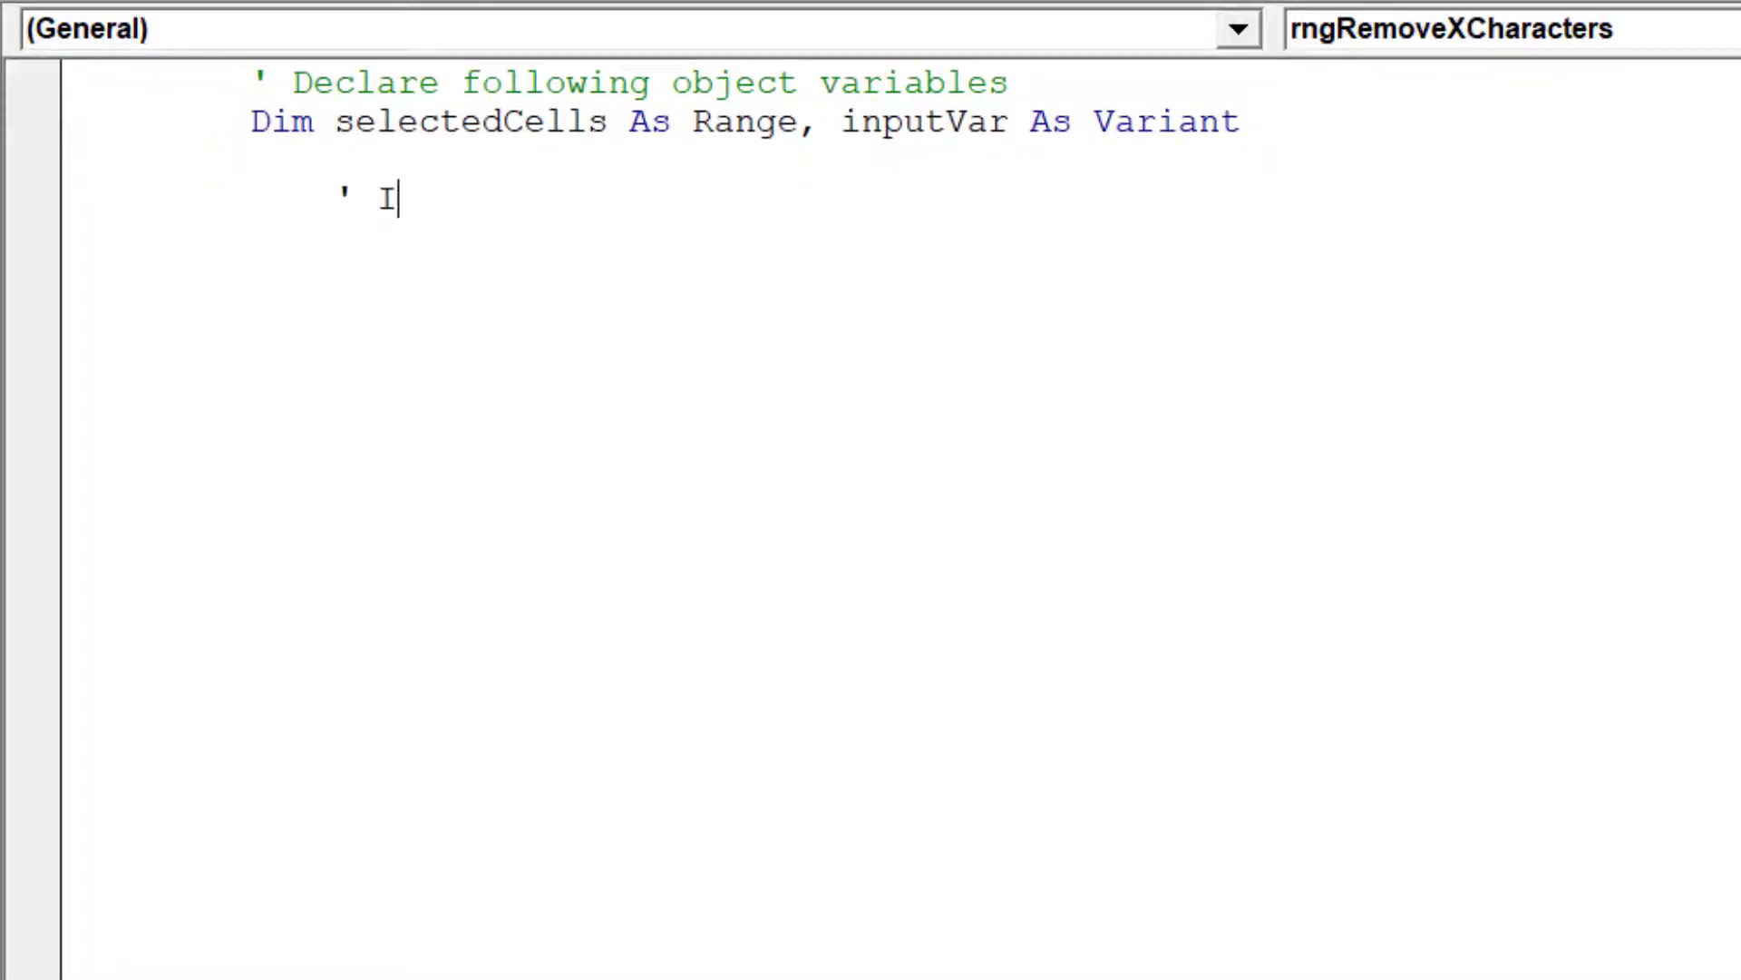
text(nput n)
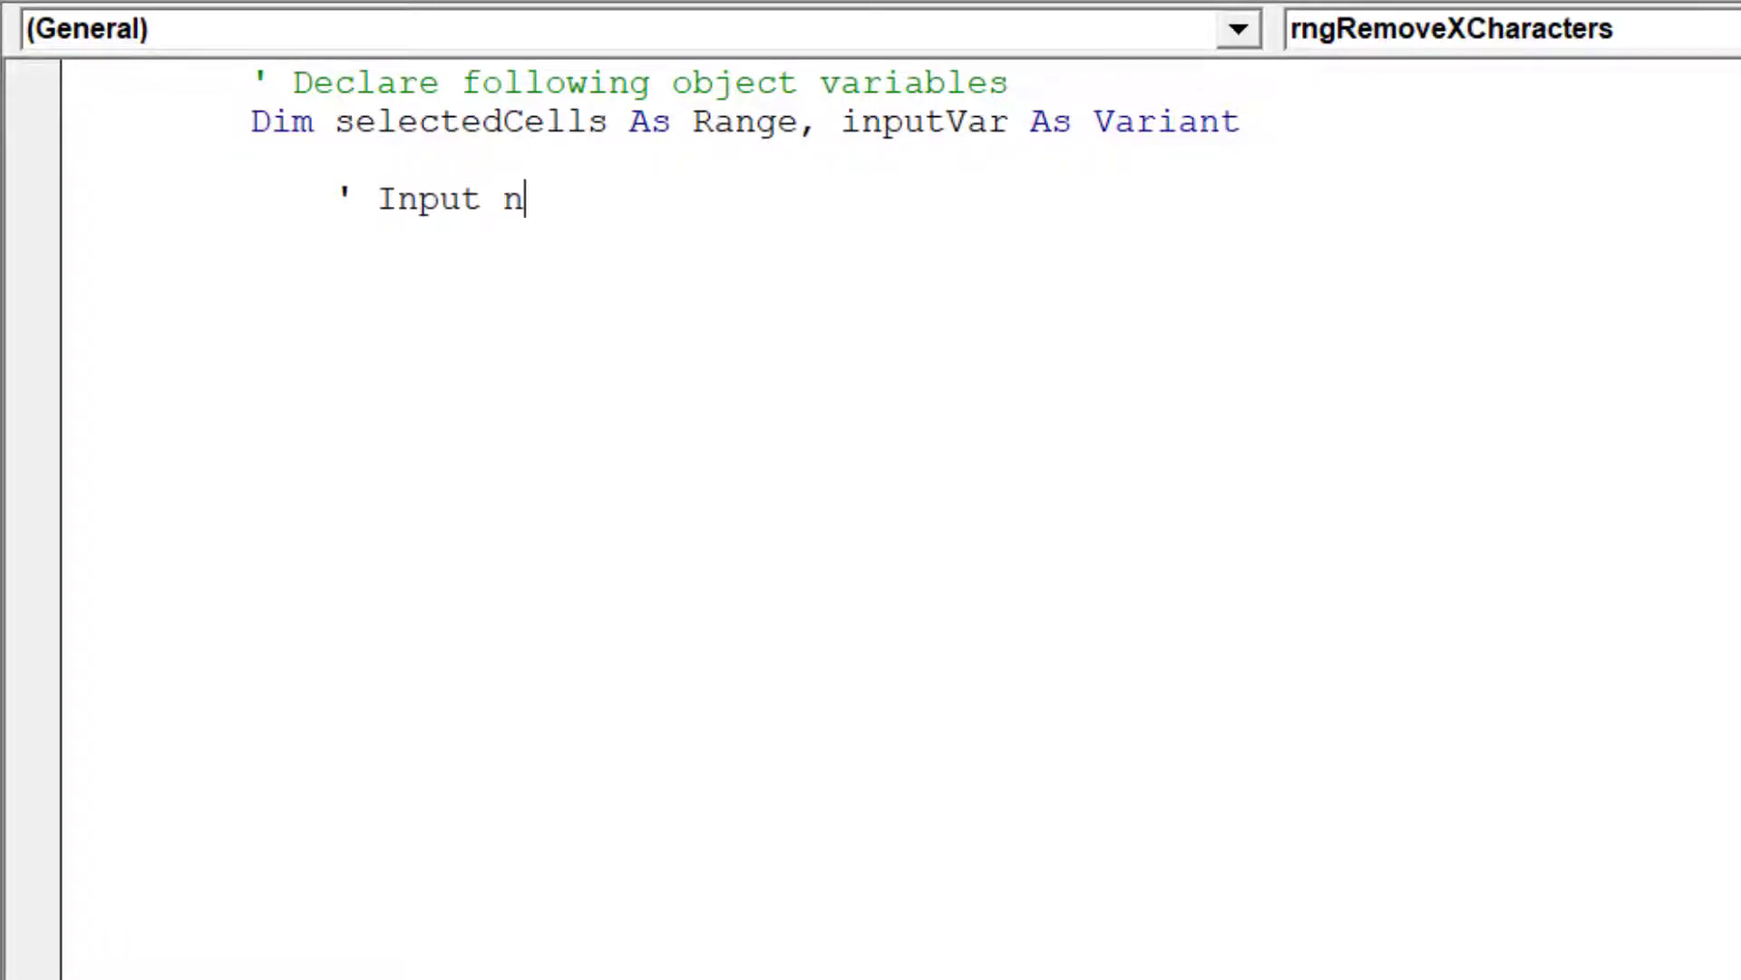
text(umber of ch)
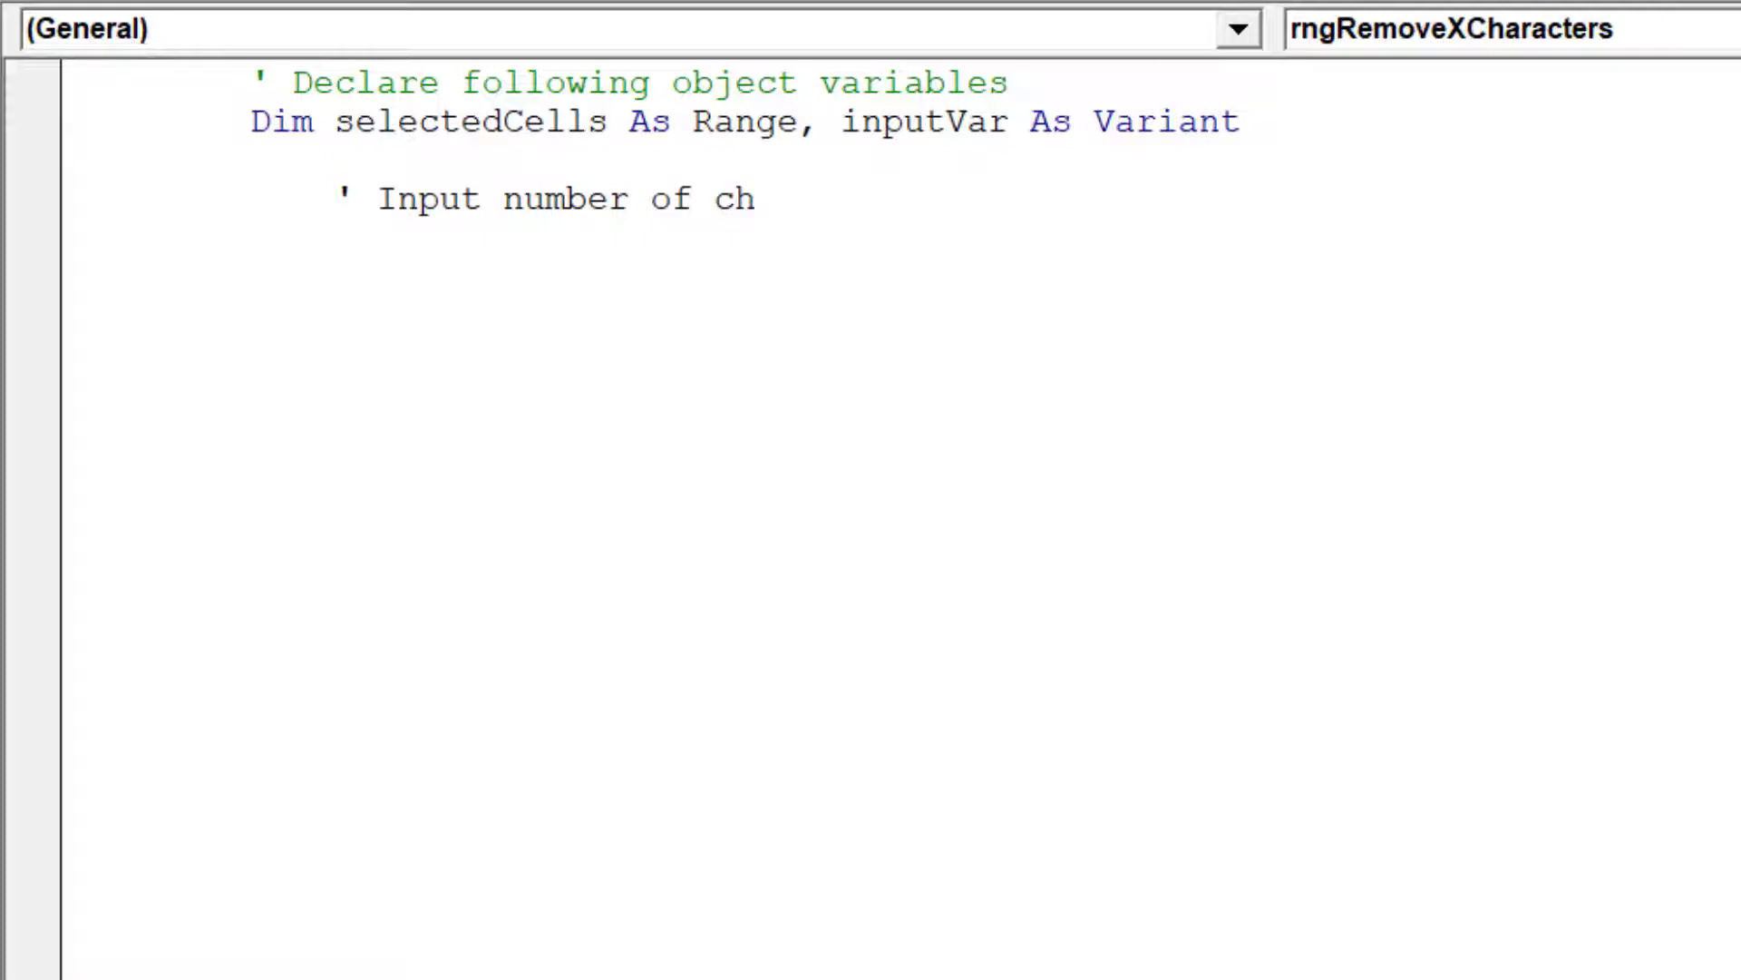
text(aracters to remove from left)
key(Return)
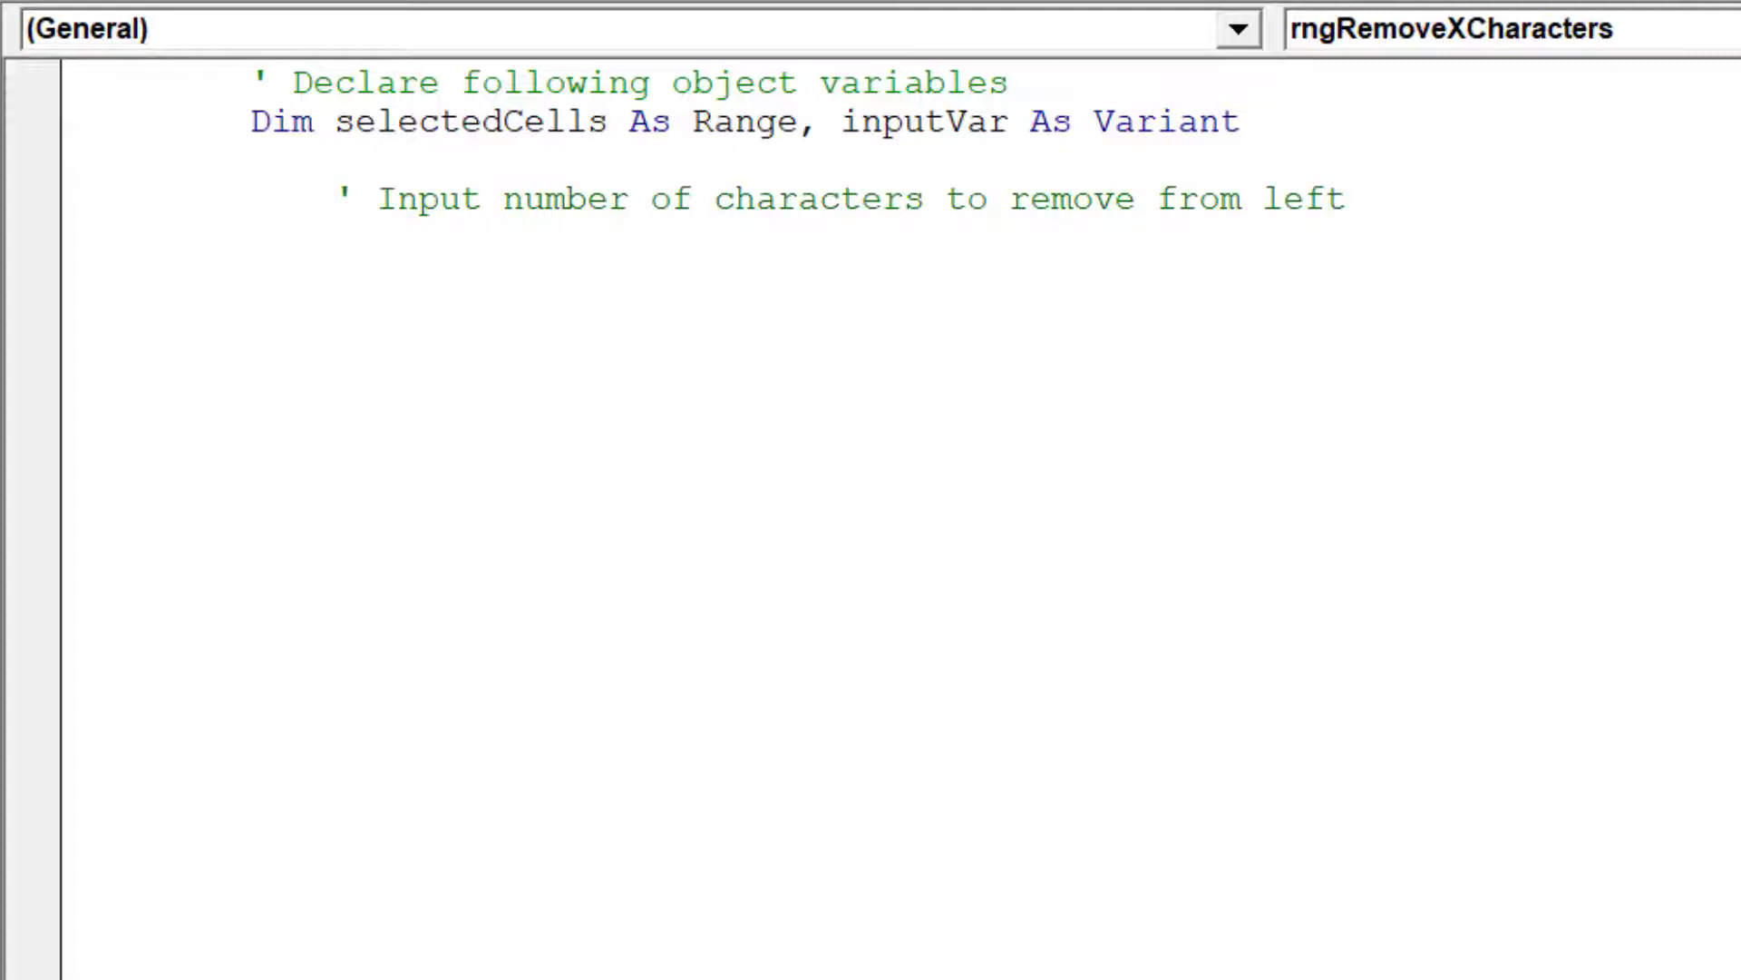
text(inputVar )
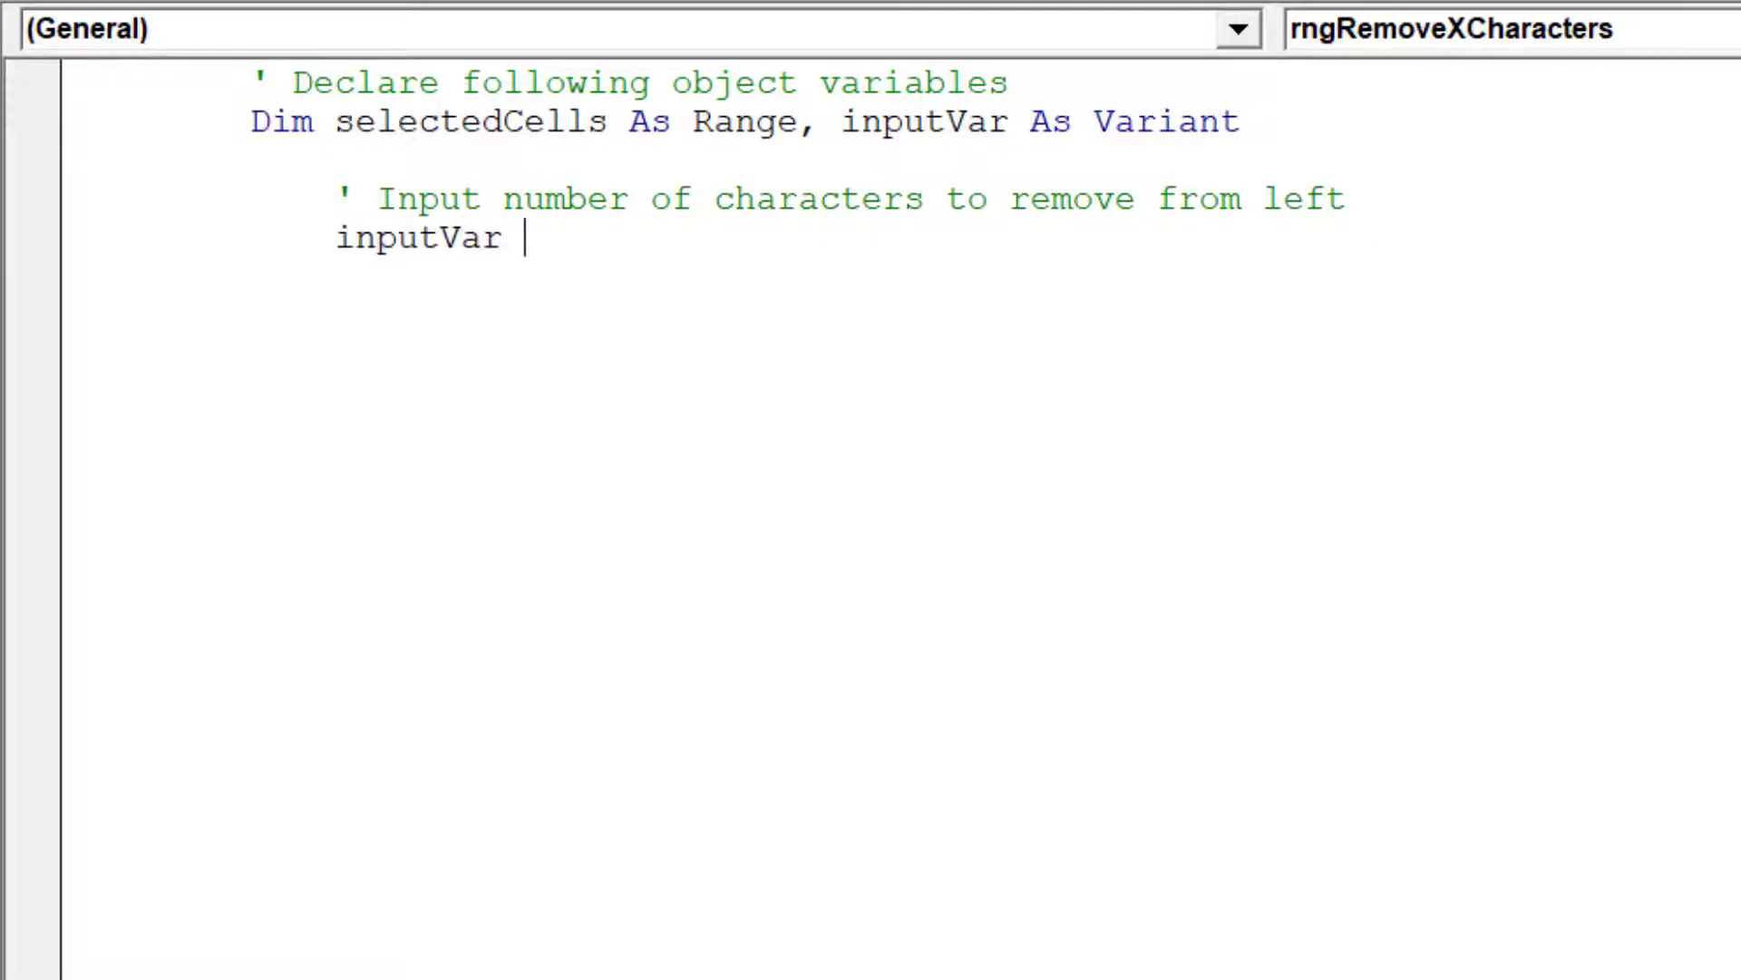
text(= inputBox()
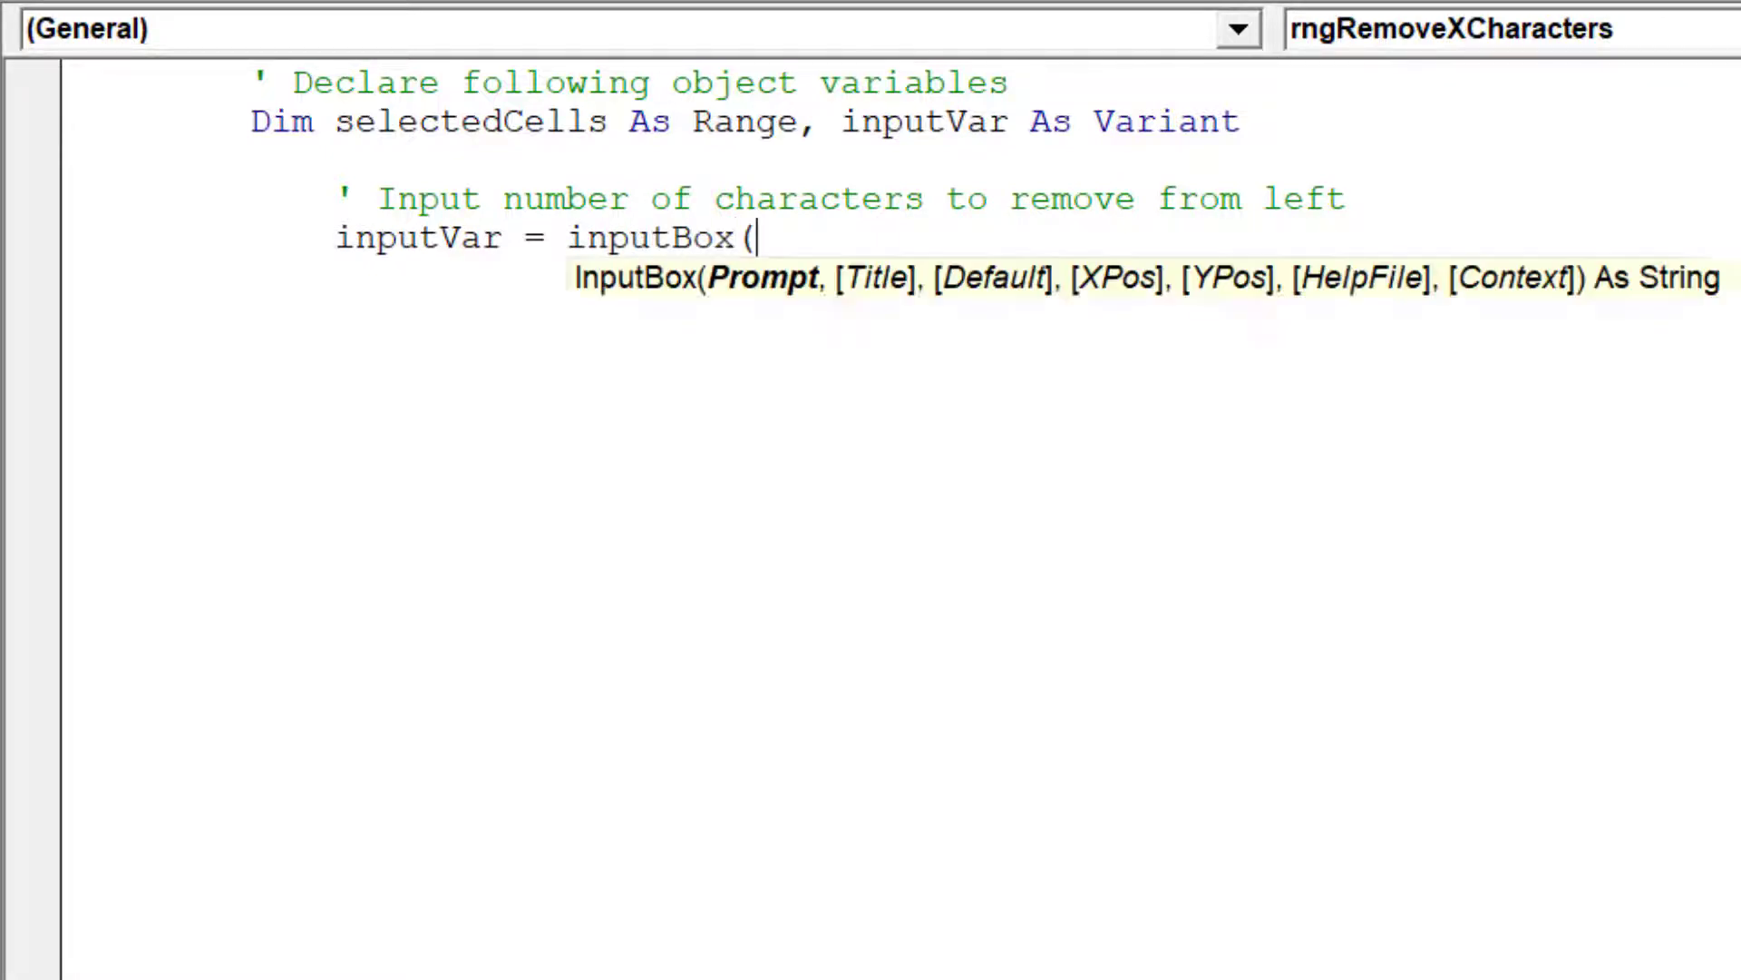
text("How many c)
text(h)
text(a)
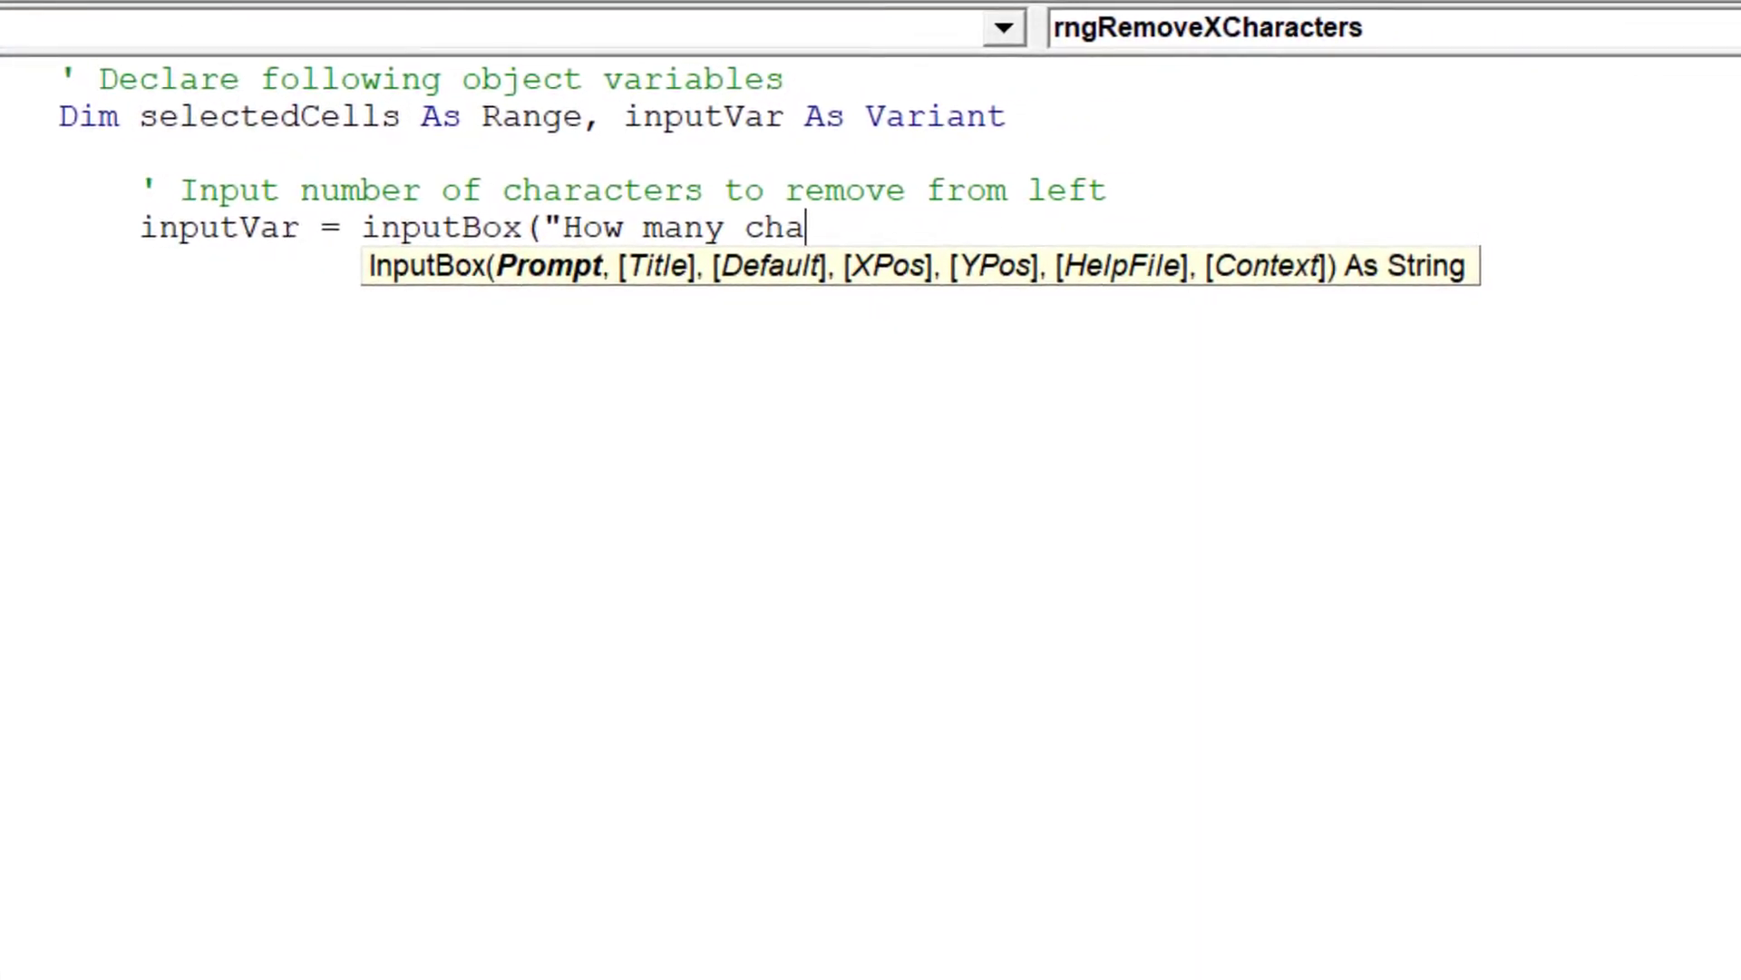
text(racters)
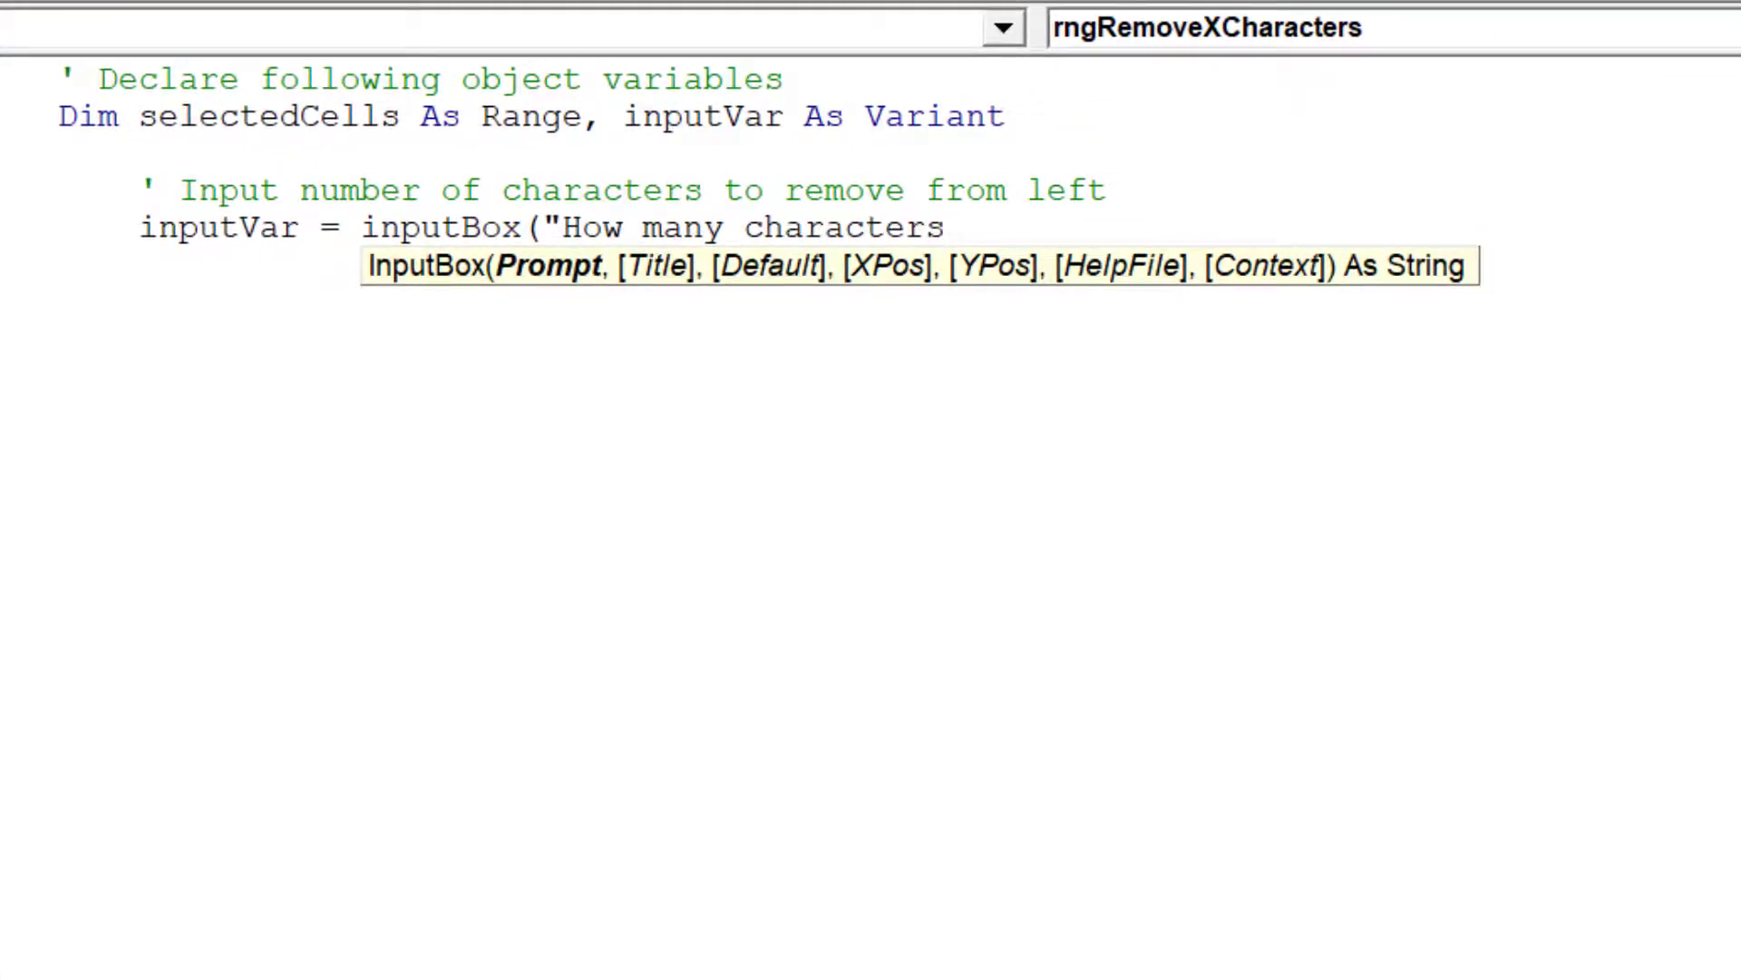
text( to remove from left)
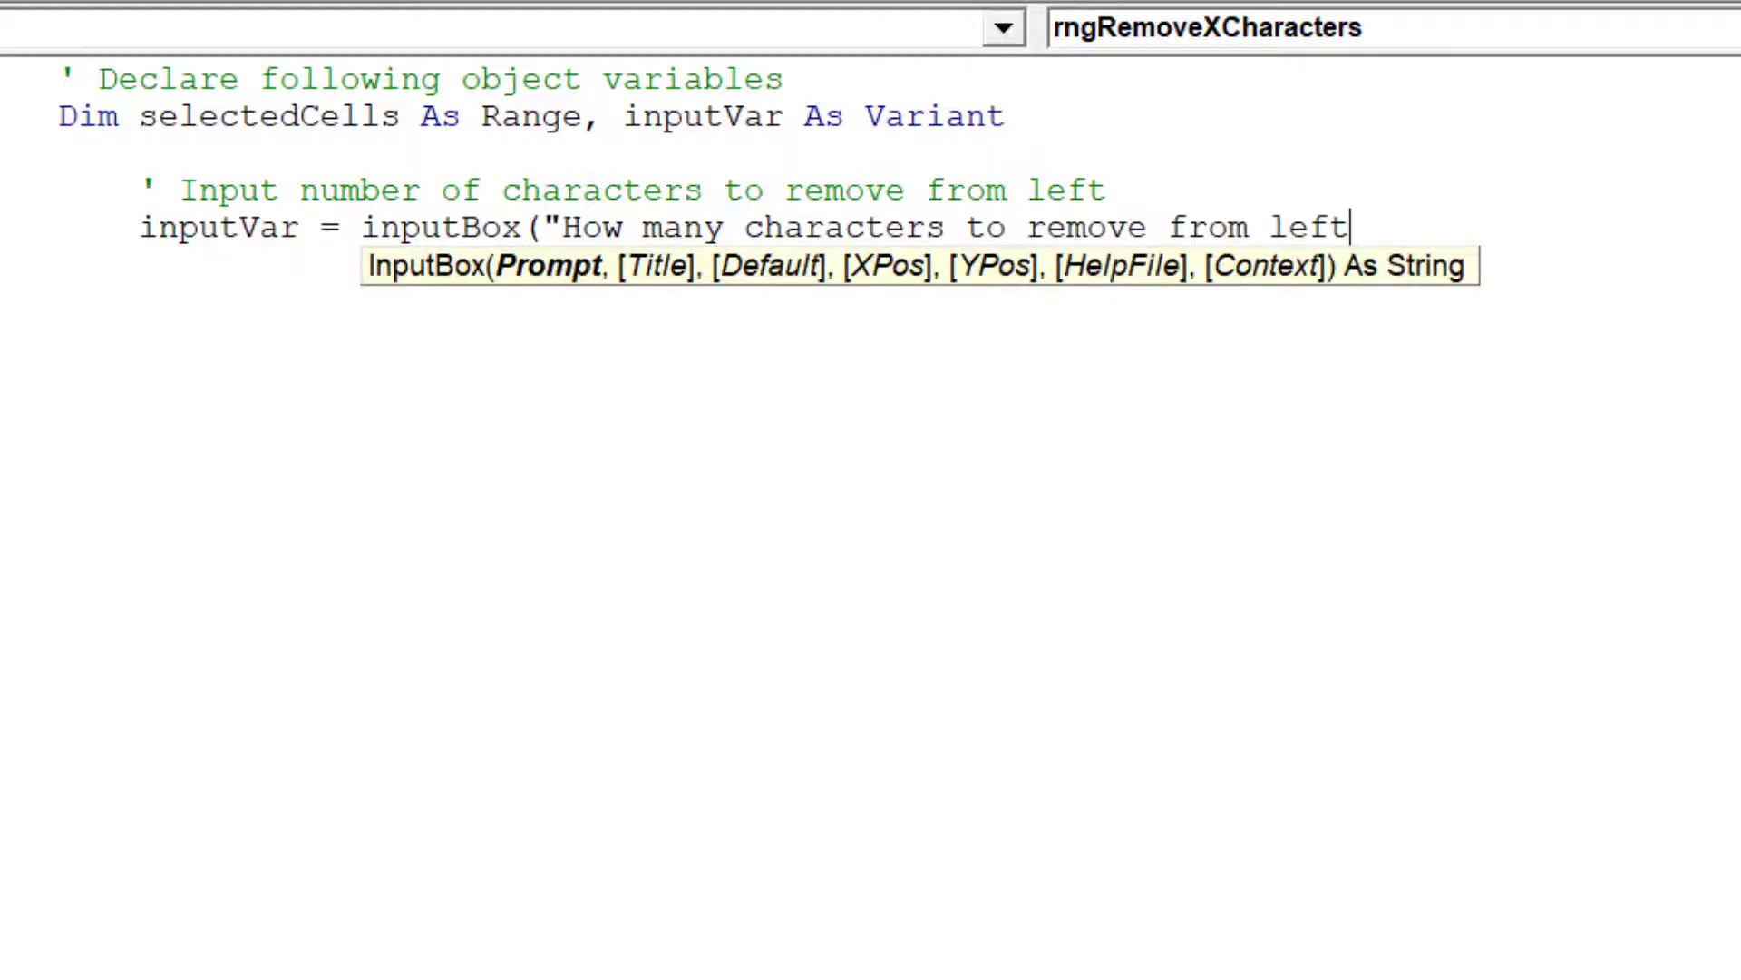
text( in selection?"))
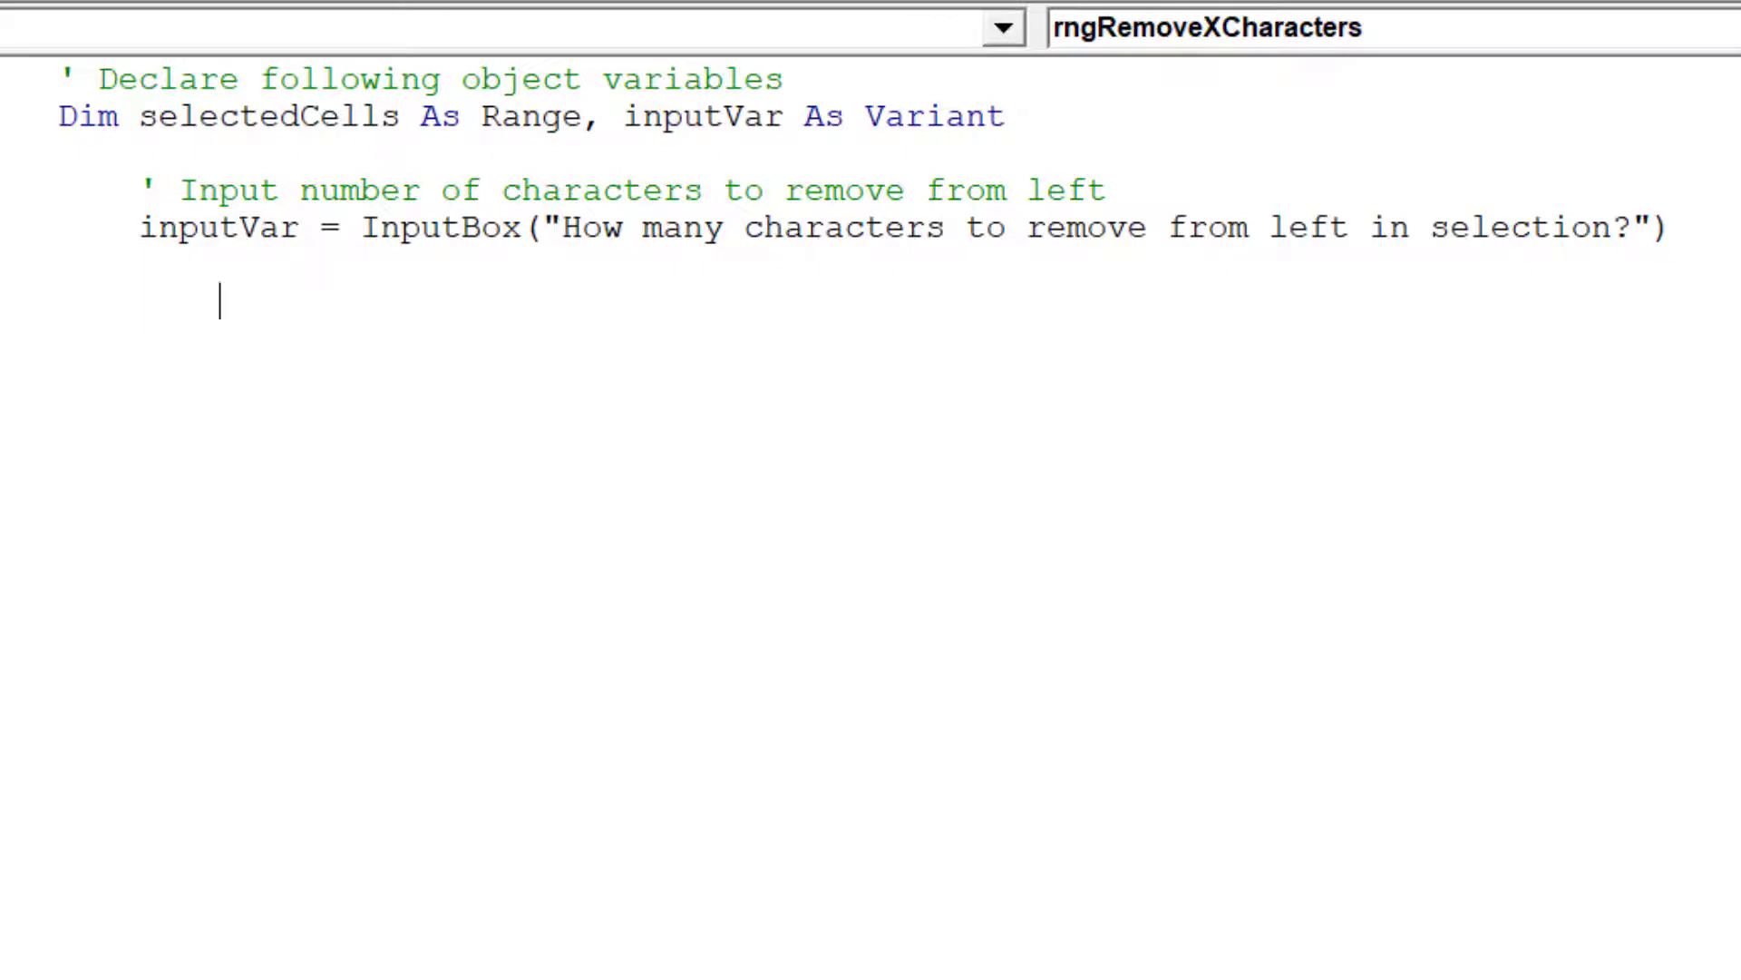
text(' )
text(Loop through selected cells)
Step: Add the comment 'Loop through selected cells' and the line For Each selectedCells In Selection
key(Return)
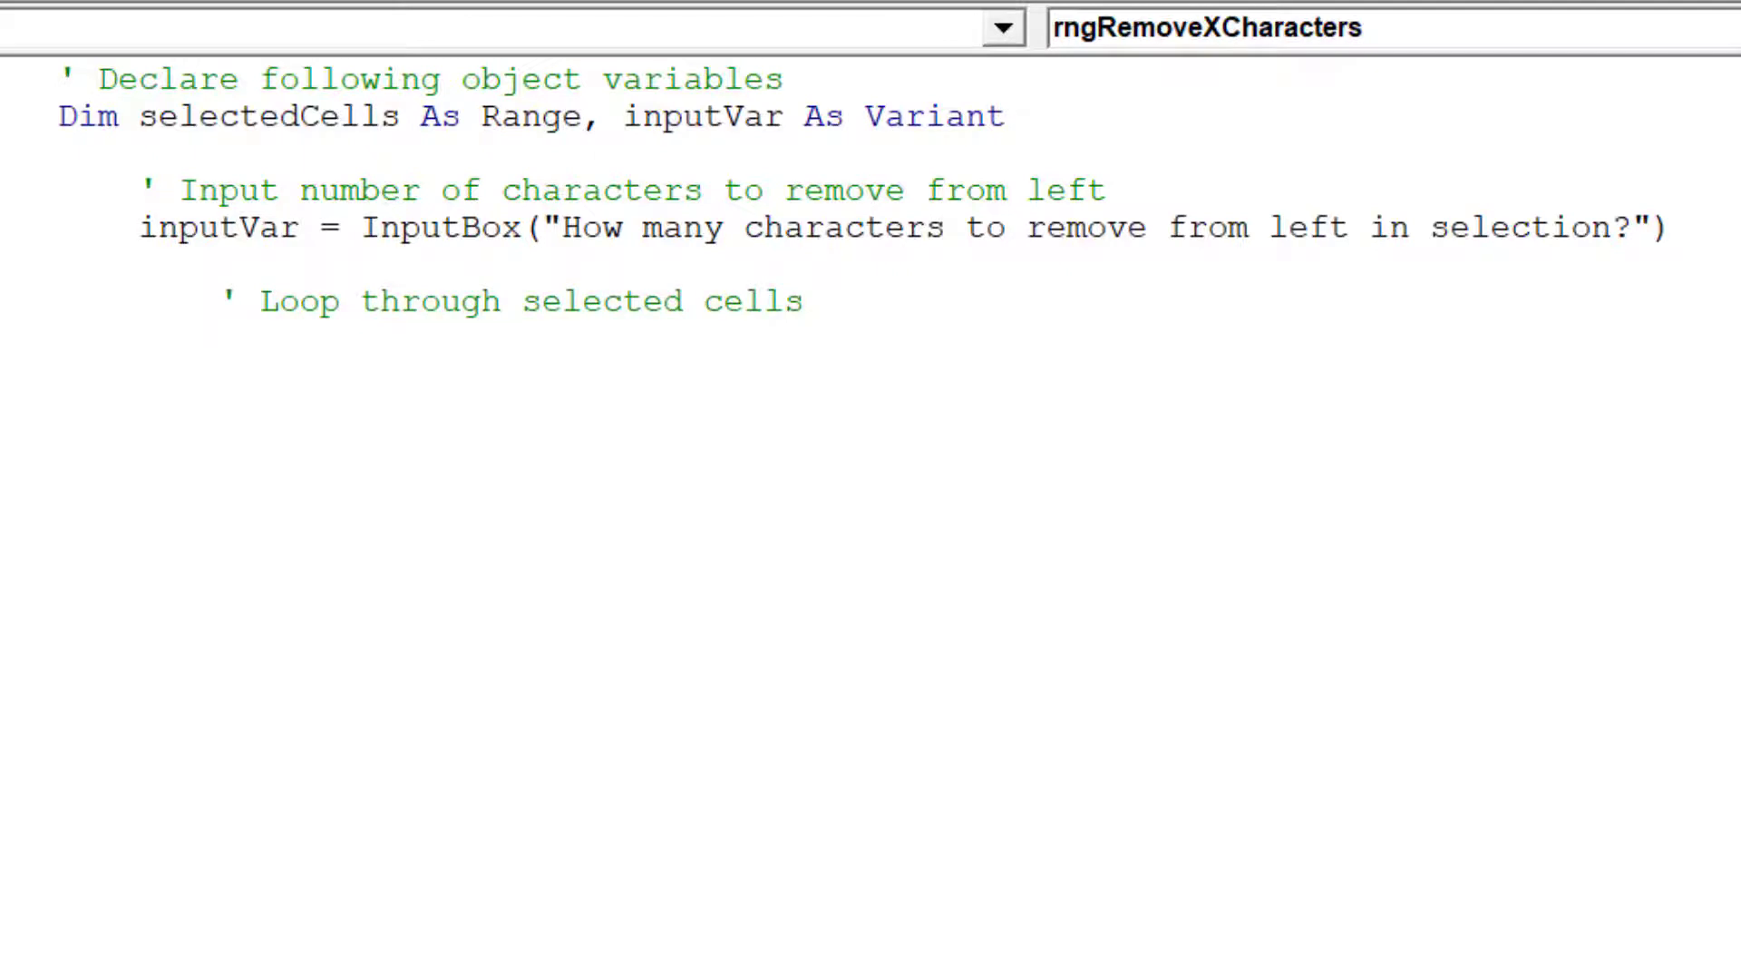
text(For Each selectedCells in Selection)
key(Return)
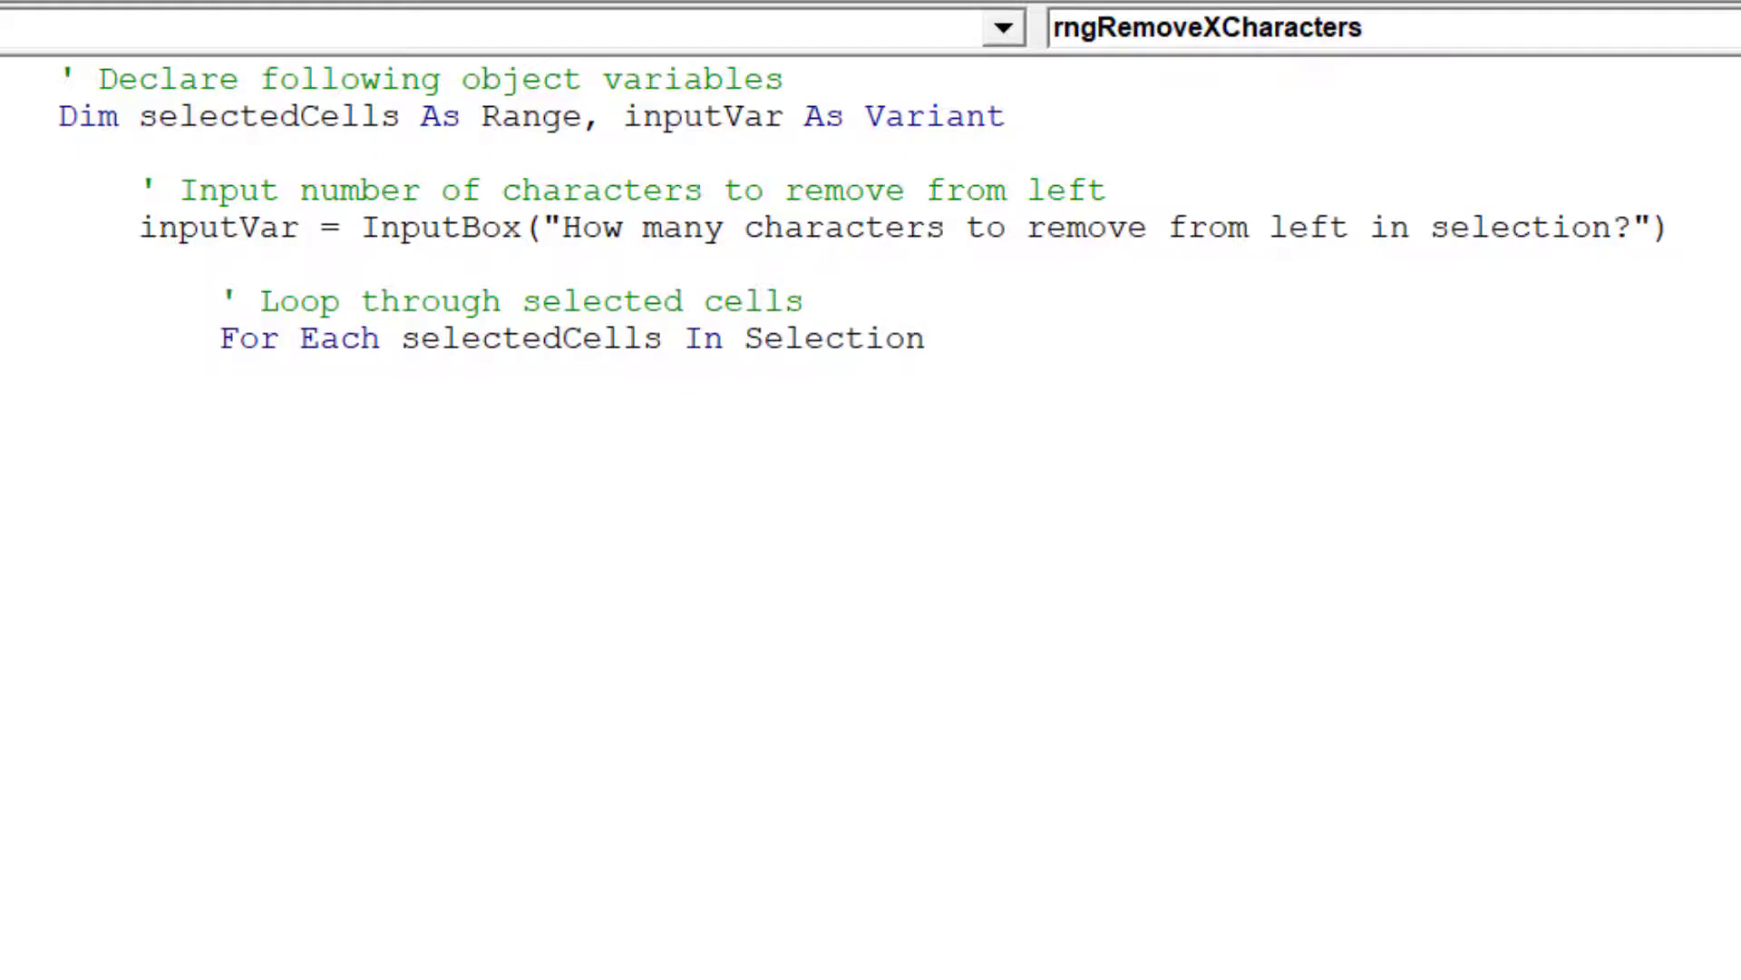
scroll(871, 408, down, 3)
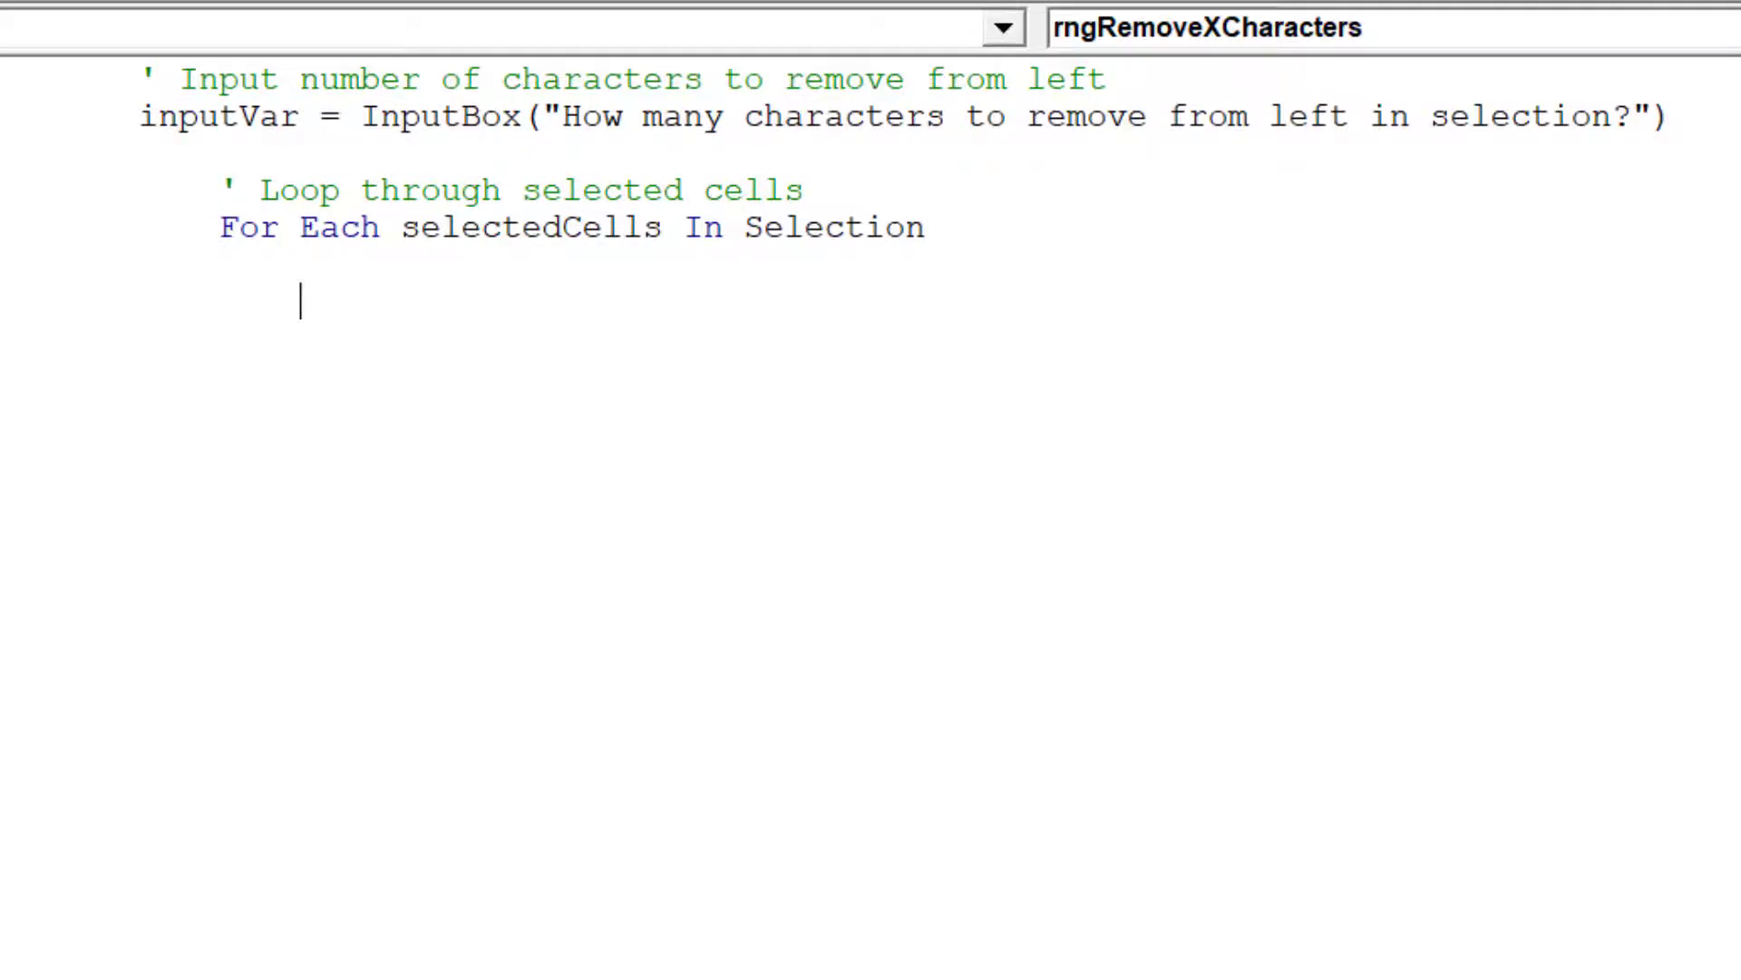
text(' )
text(This is an error handler)
Step: Add an error-handler comment with On Error Resume Next and indent the next comment line
key(Return)
text(On Error )
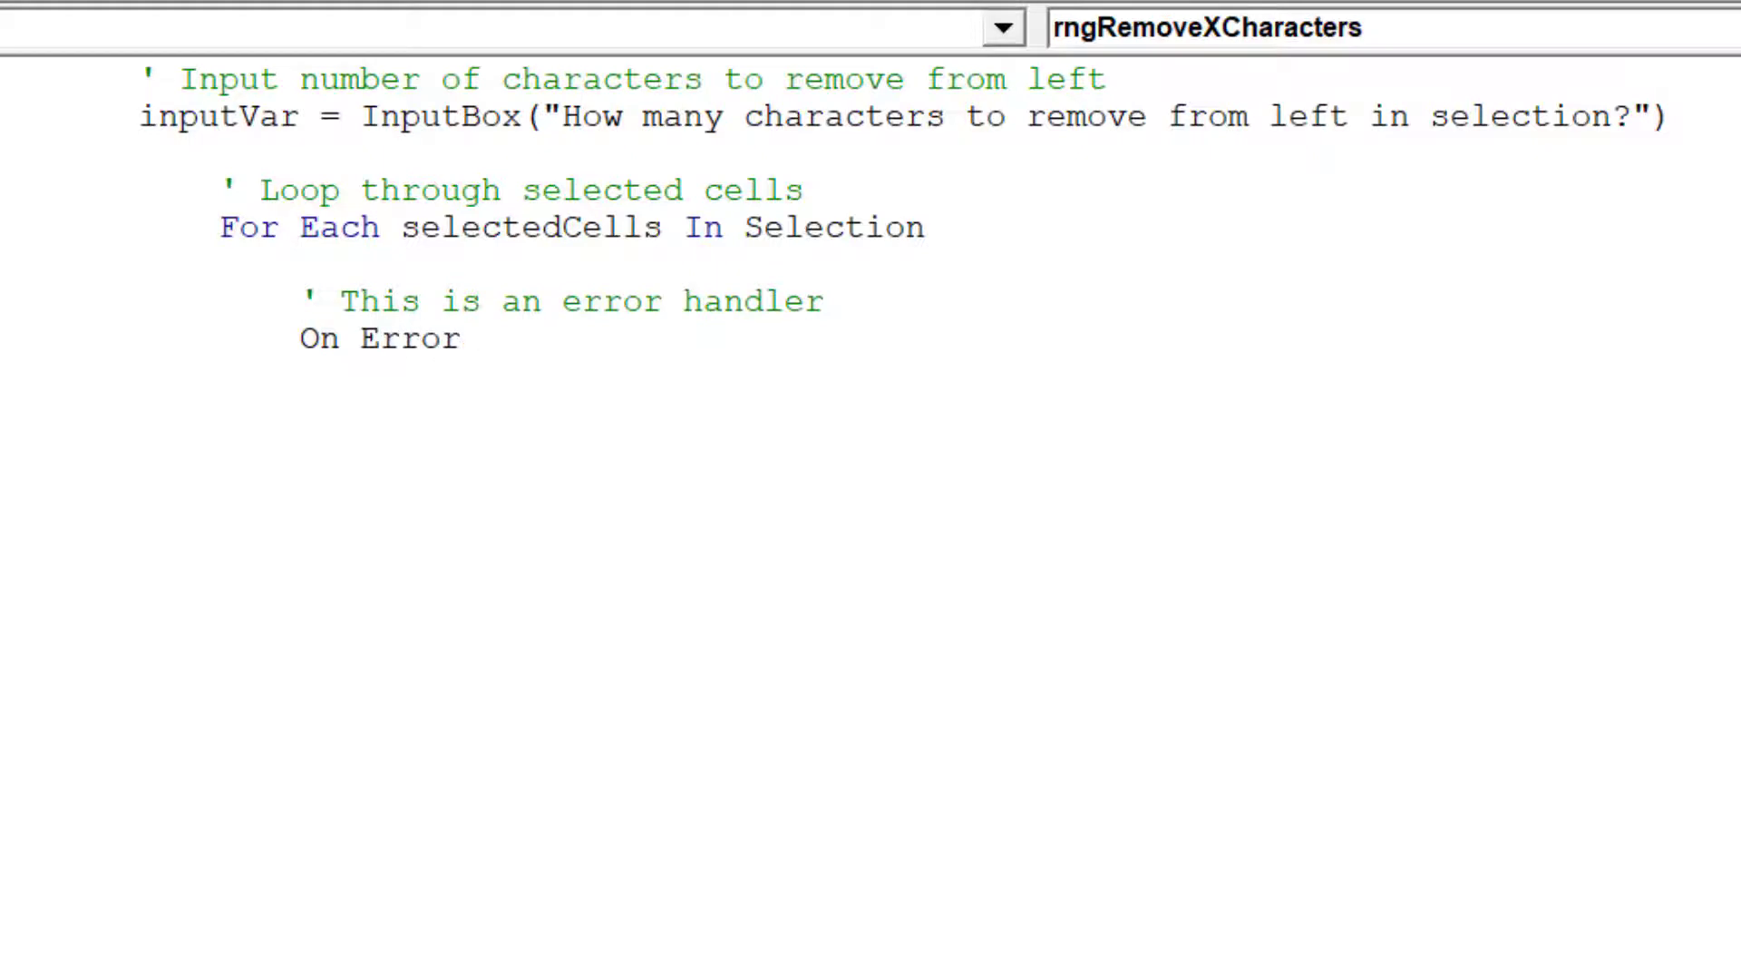
text(Resume Next)
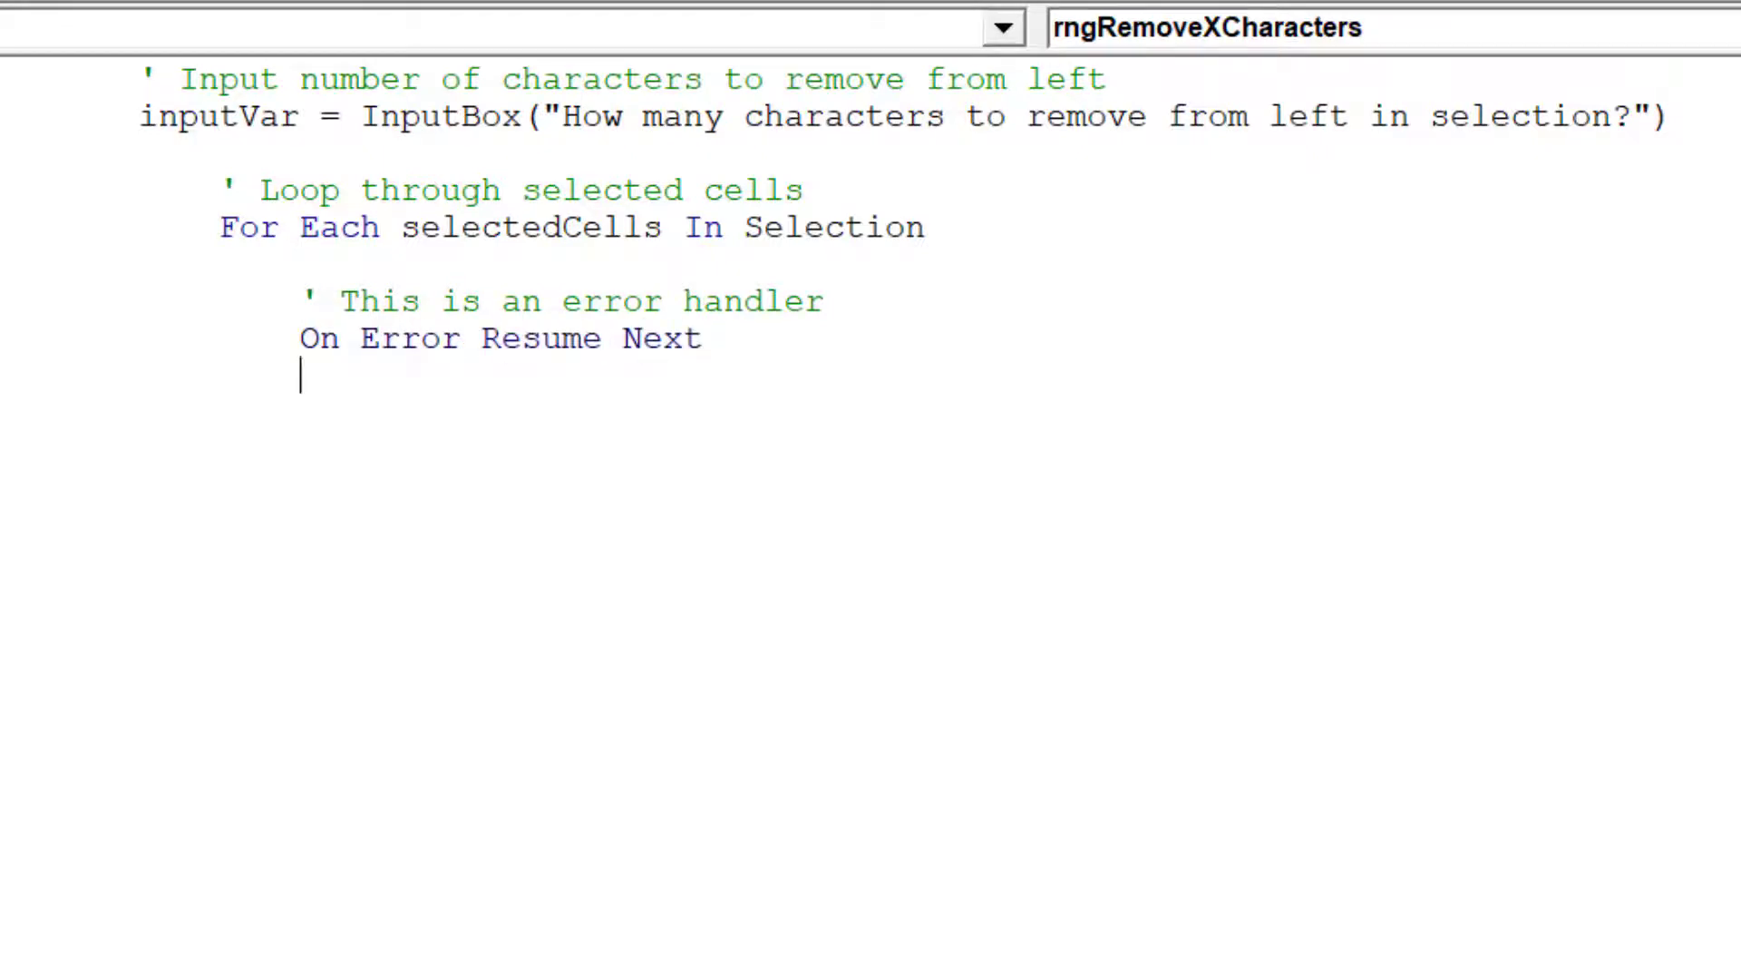
key(Tab)
text(' Code will remove x cha)
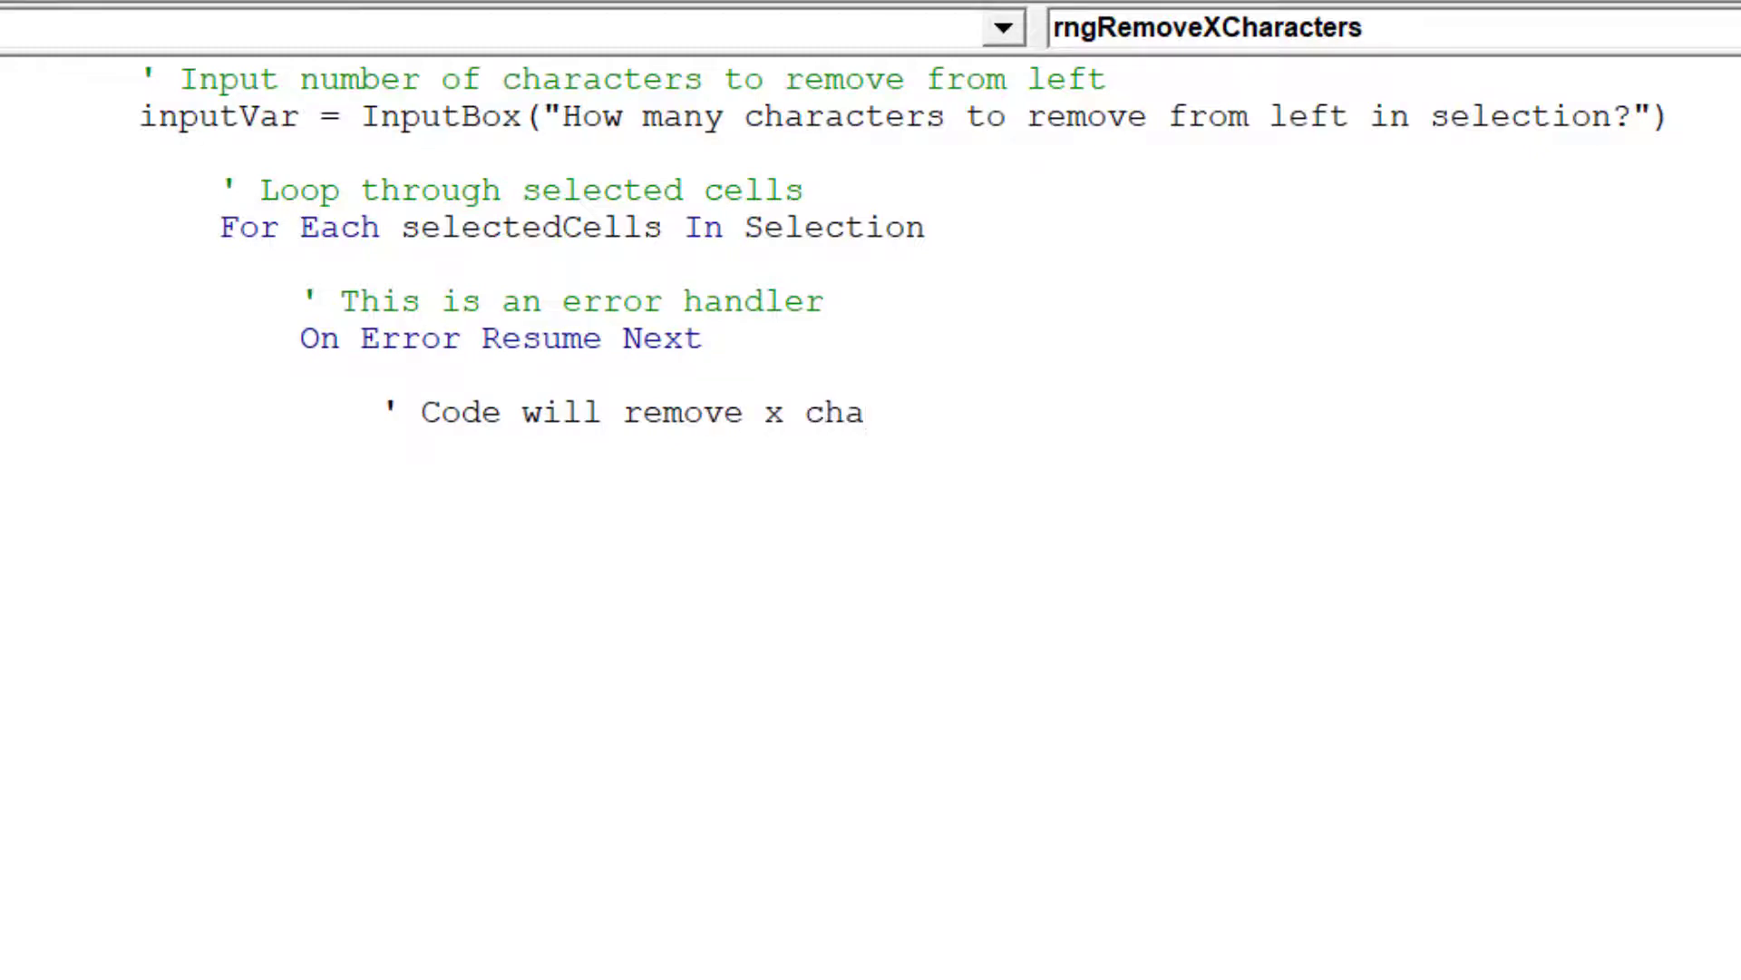
text(racters from selected cells)
Step: Write selectedCells.Value = Right(selectedCells.Value, Len(selectedCells) - inputVar) below the comment
key(Return)
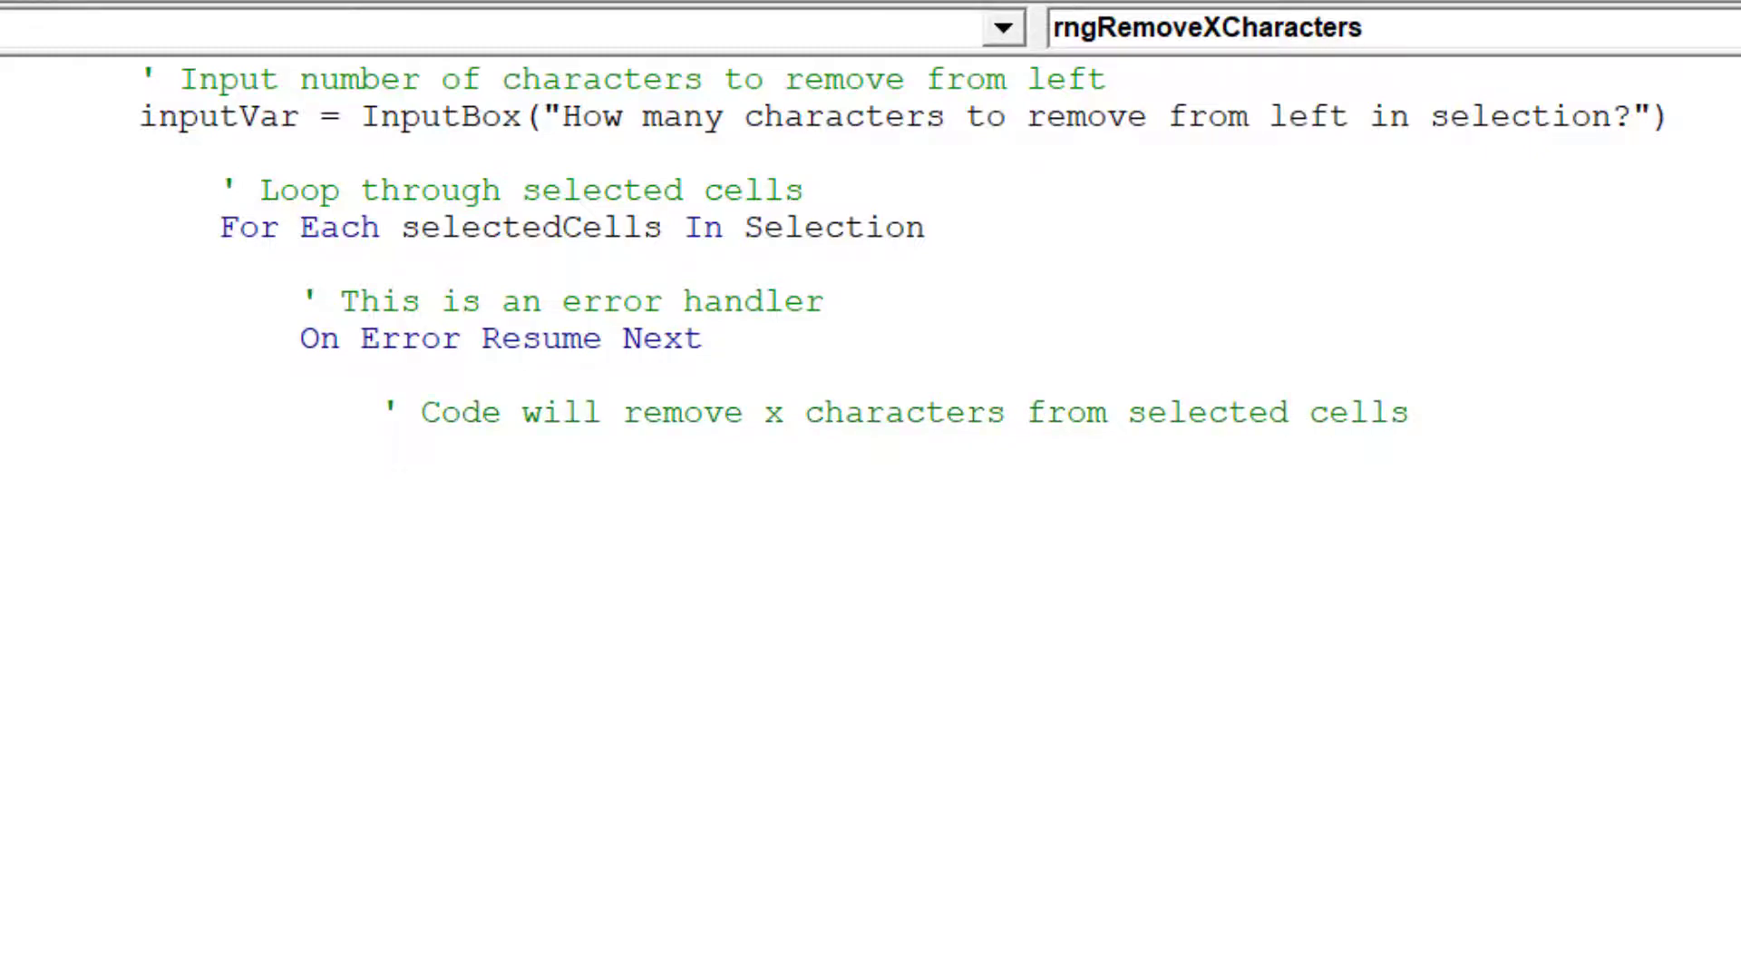
text(selectedCells.)
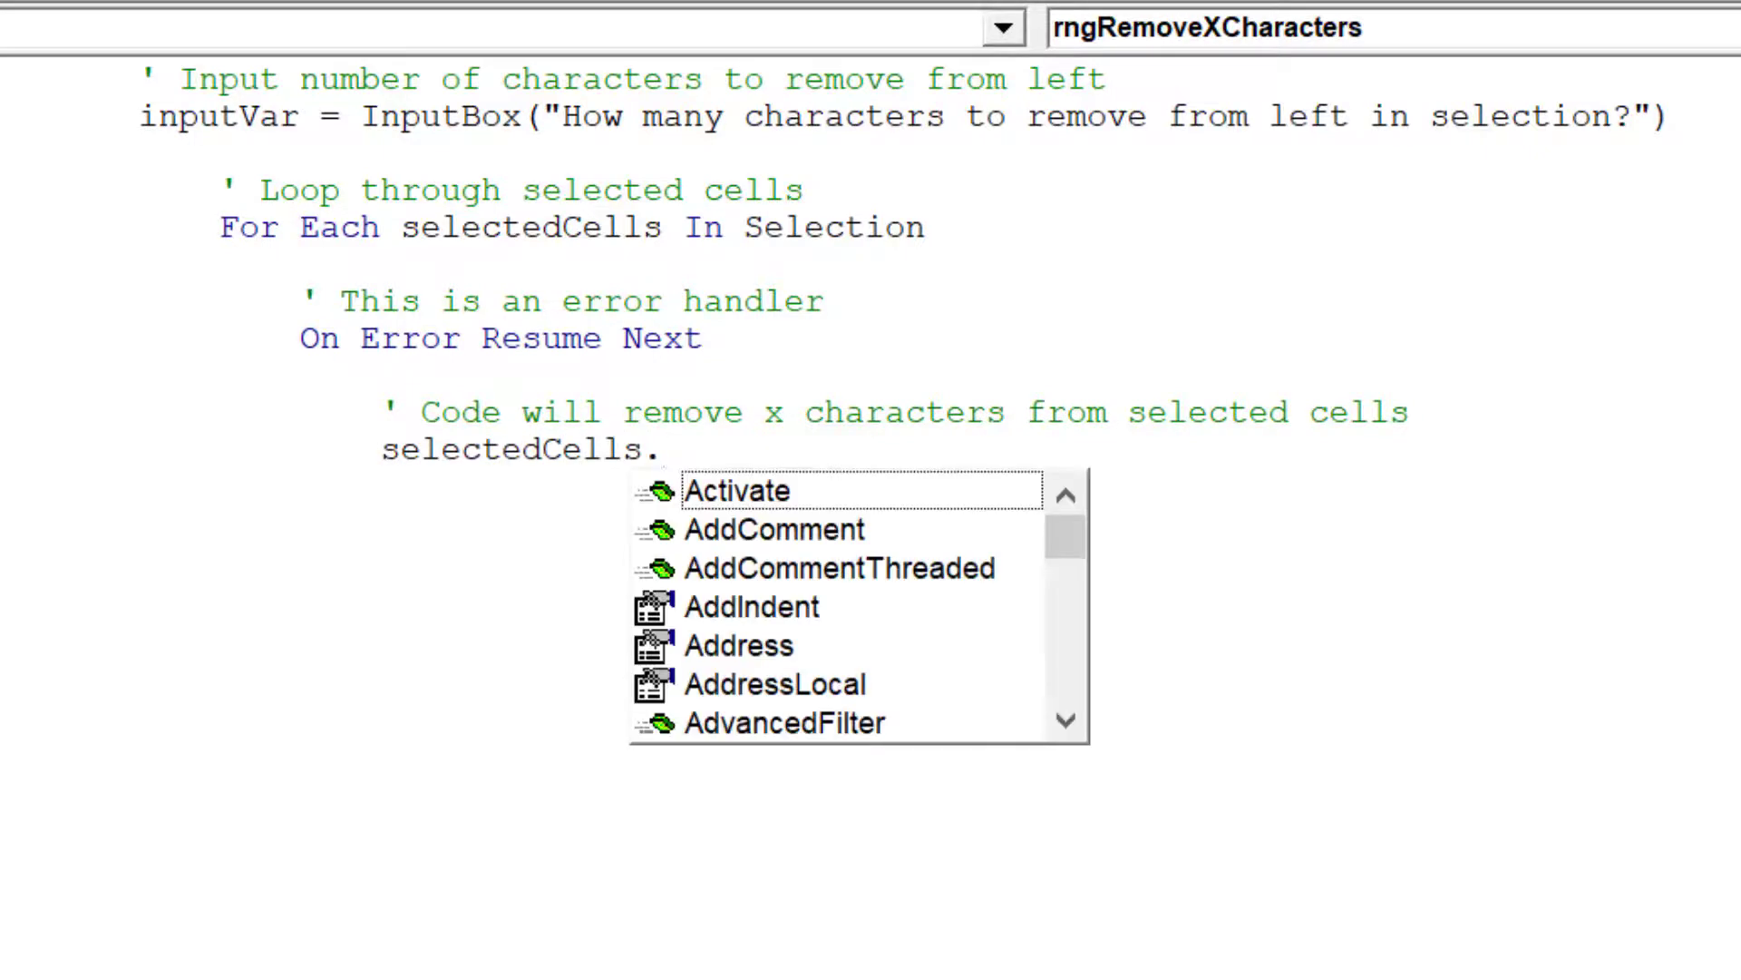
text(v)
key(Down)
key(Tab)
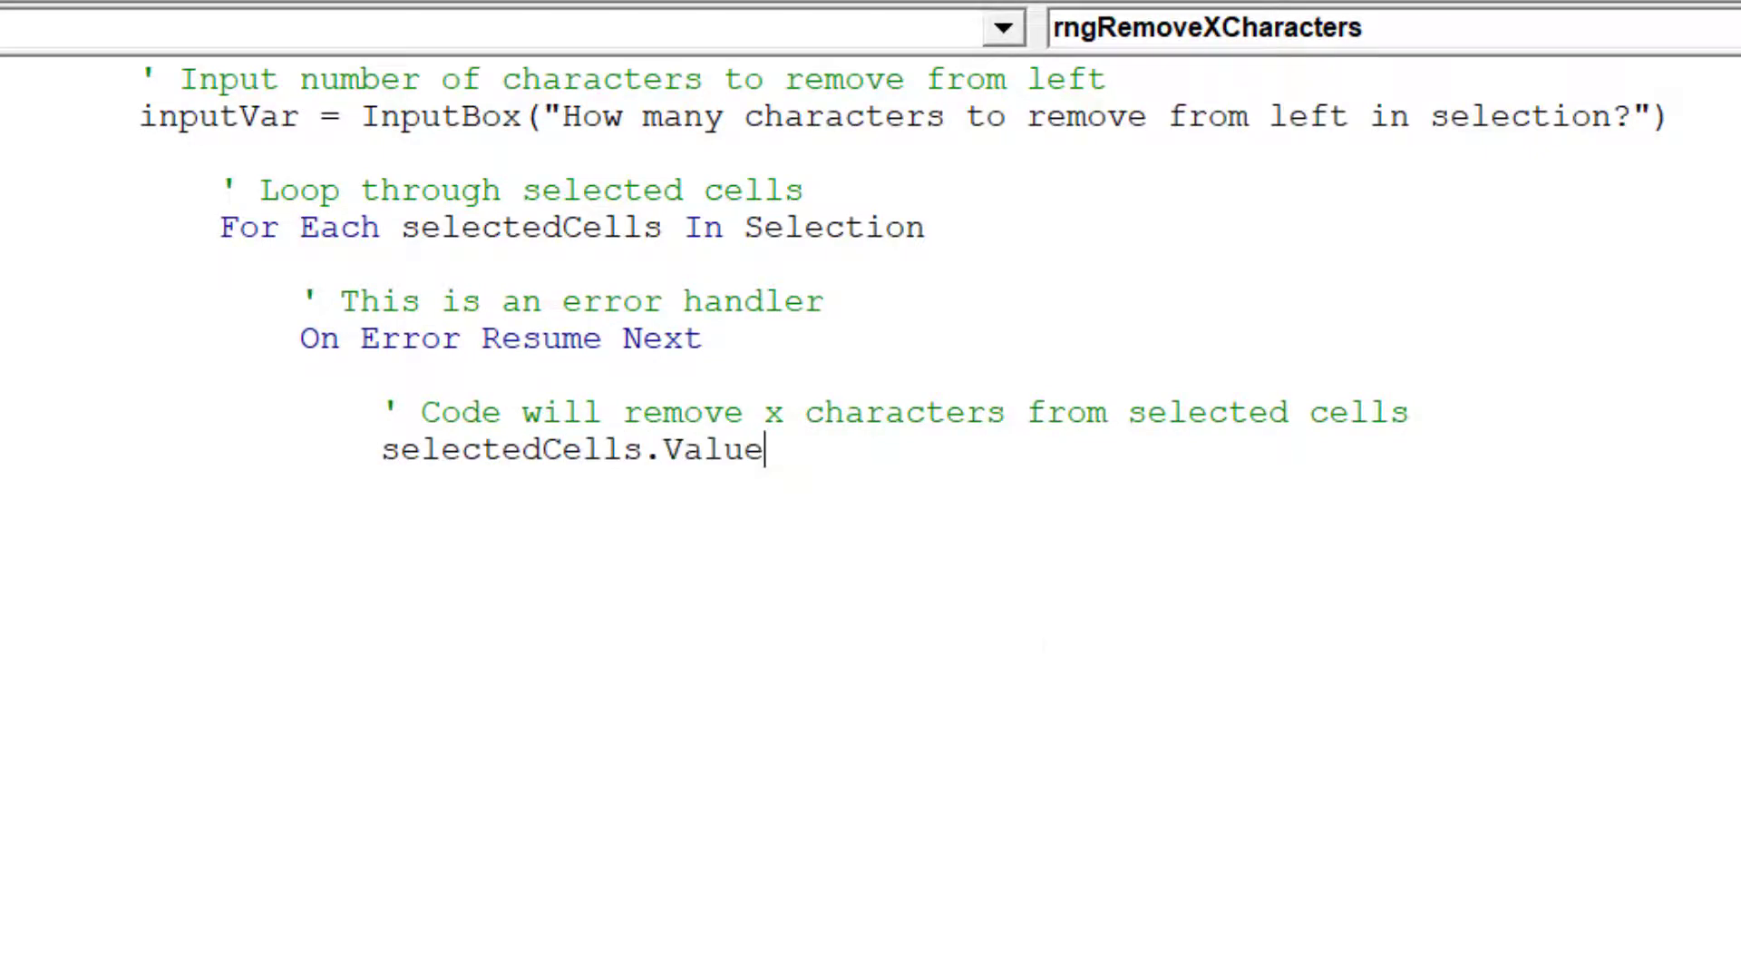
text( =)
scroll(872, 409, down, 1)
scroll(871, 408, down, 1)
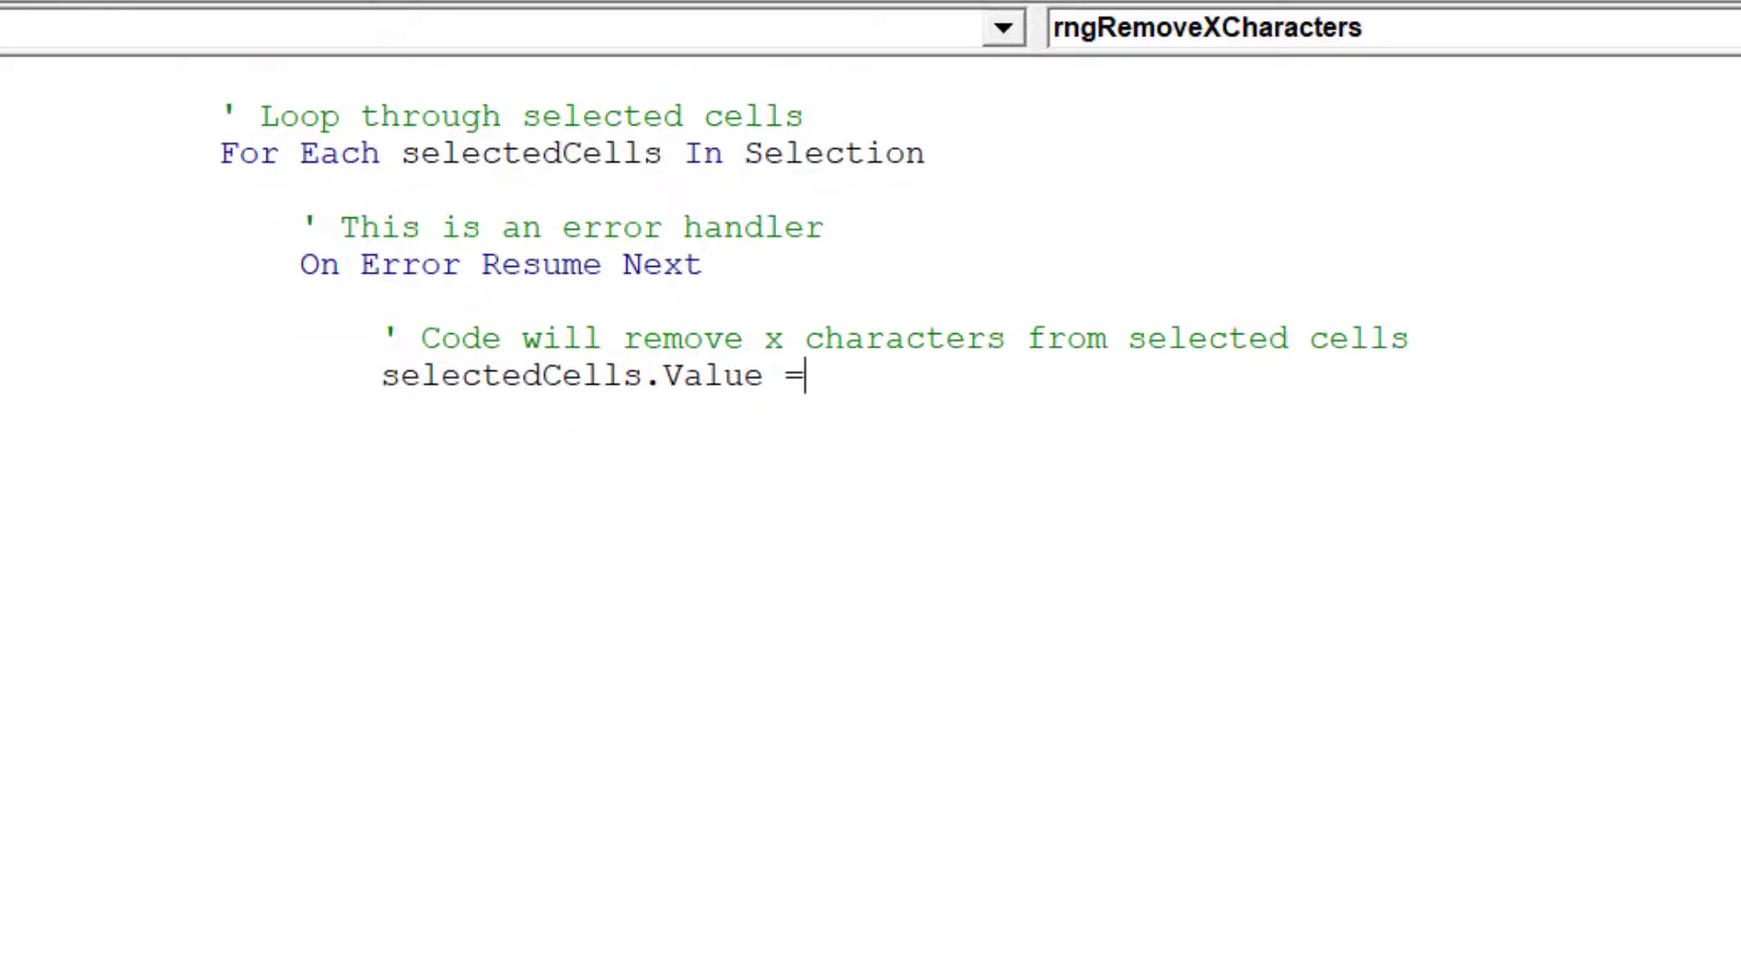
scroll(872, 408, down, 1)
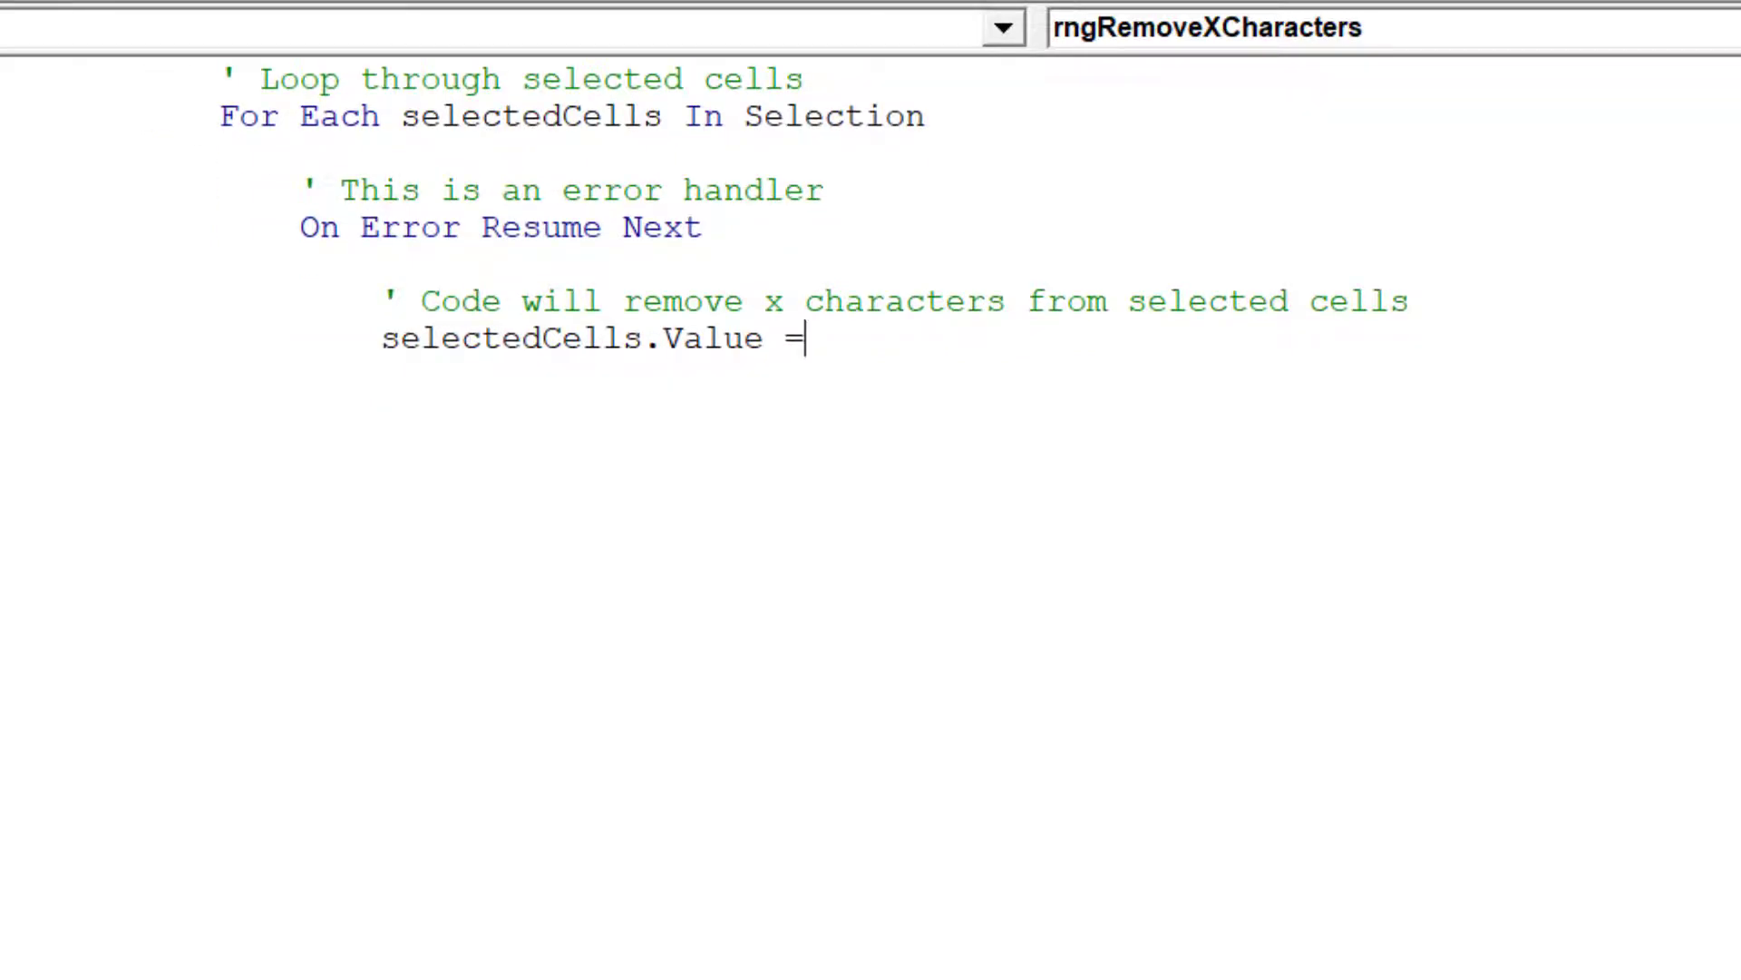
text( Right)
text((selectedCells.)
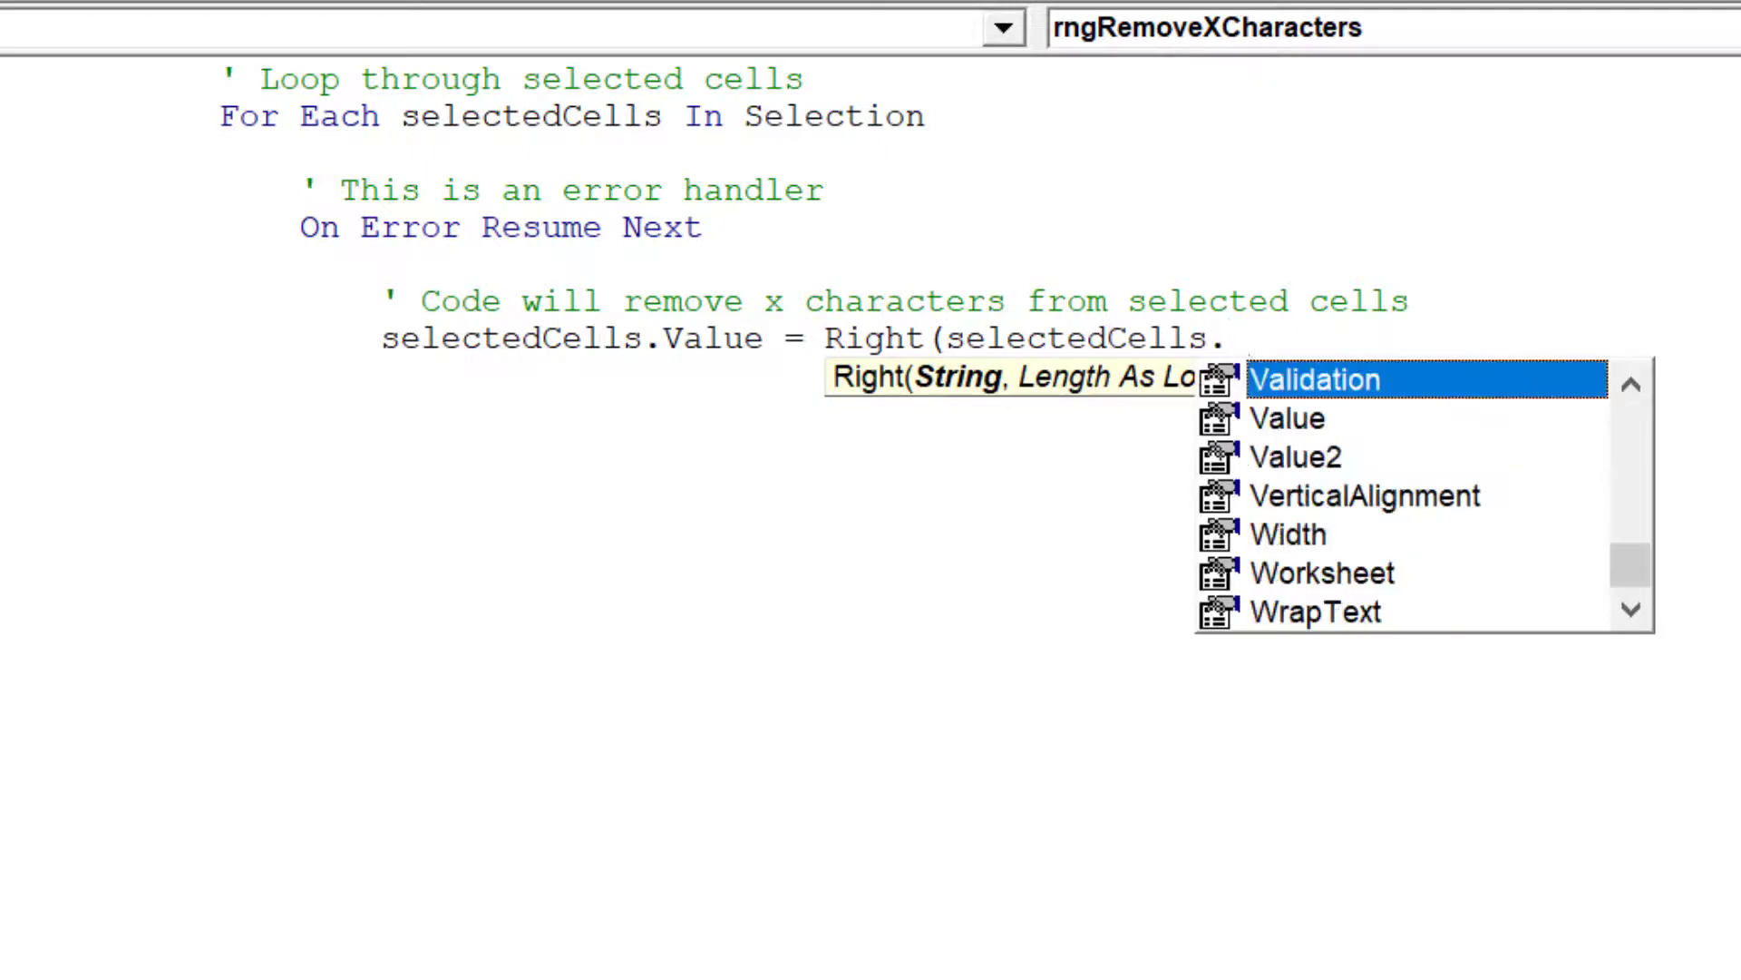
text(vv)
key(Down)
key(Tab)
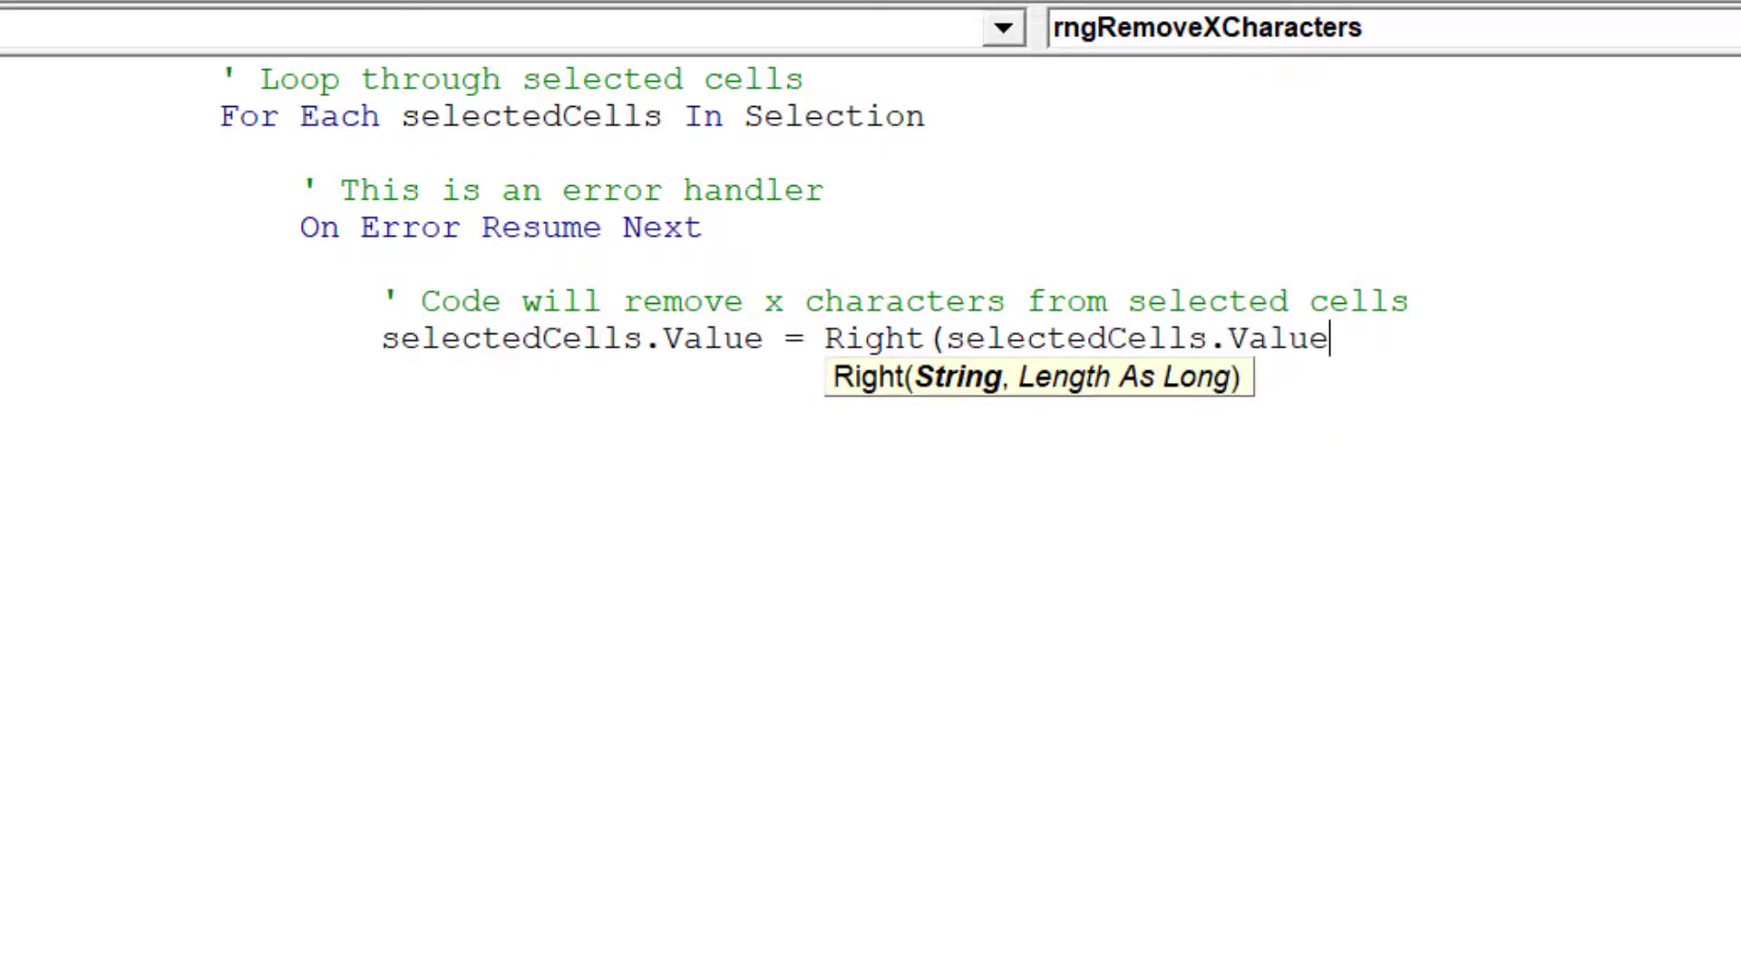
text(, Len)
text(()
text(selectedCells)
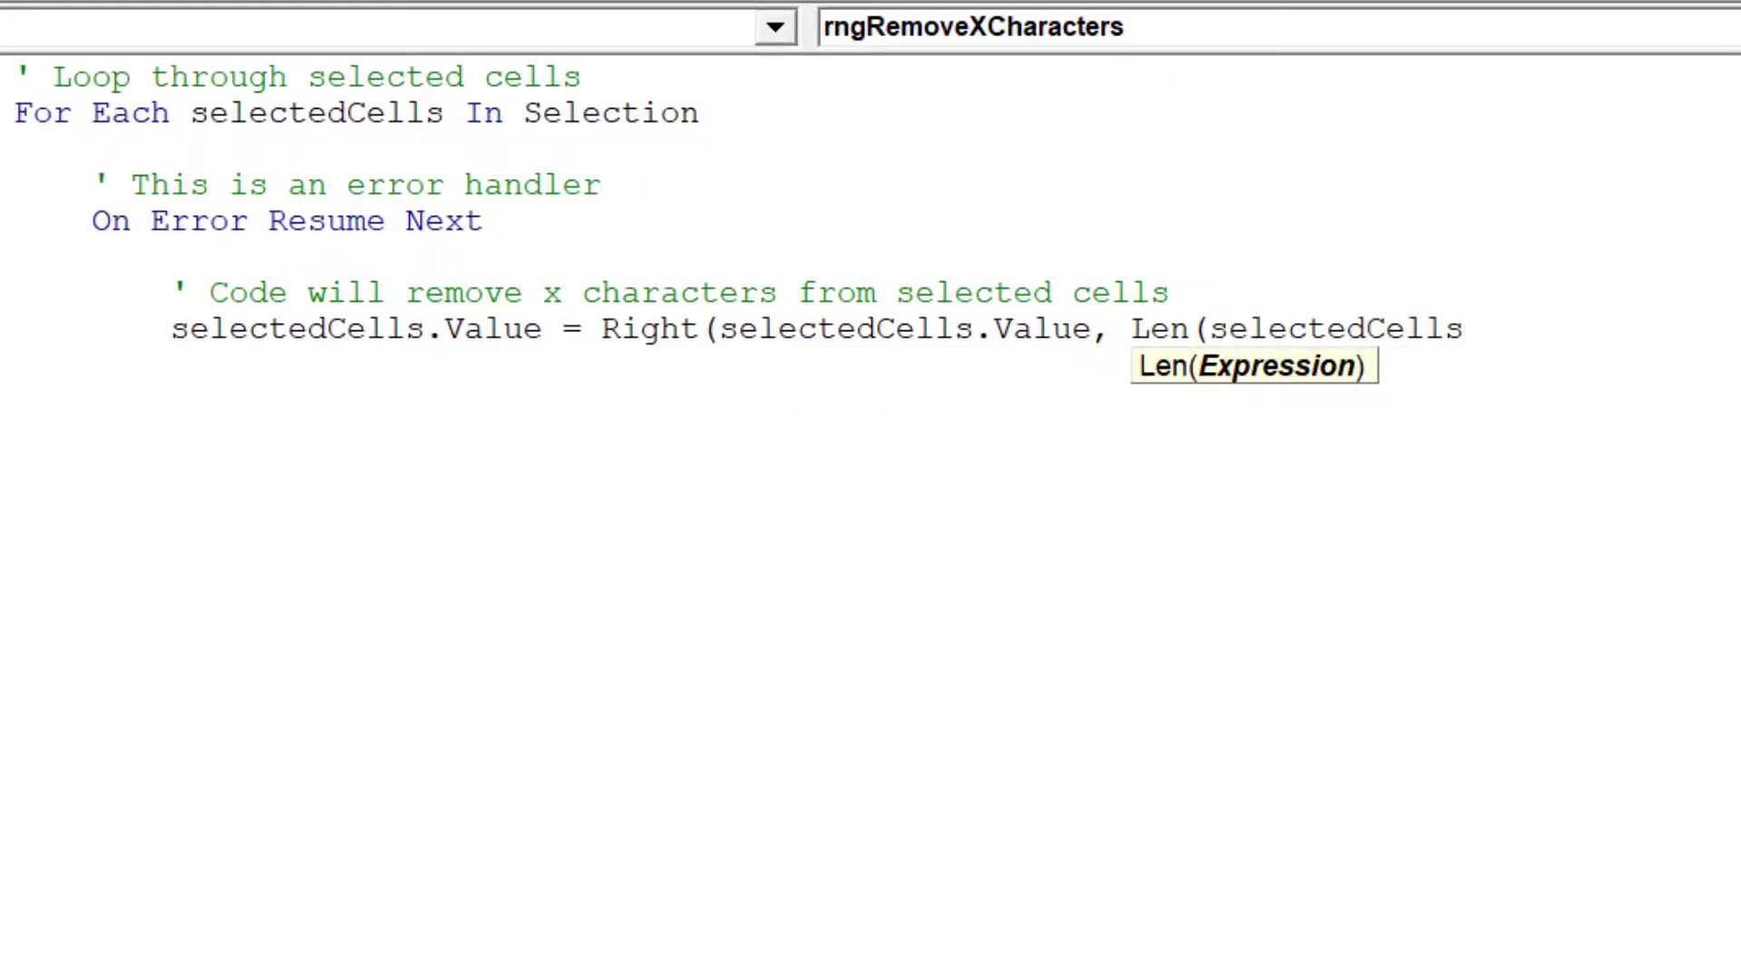
text() - )
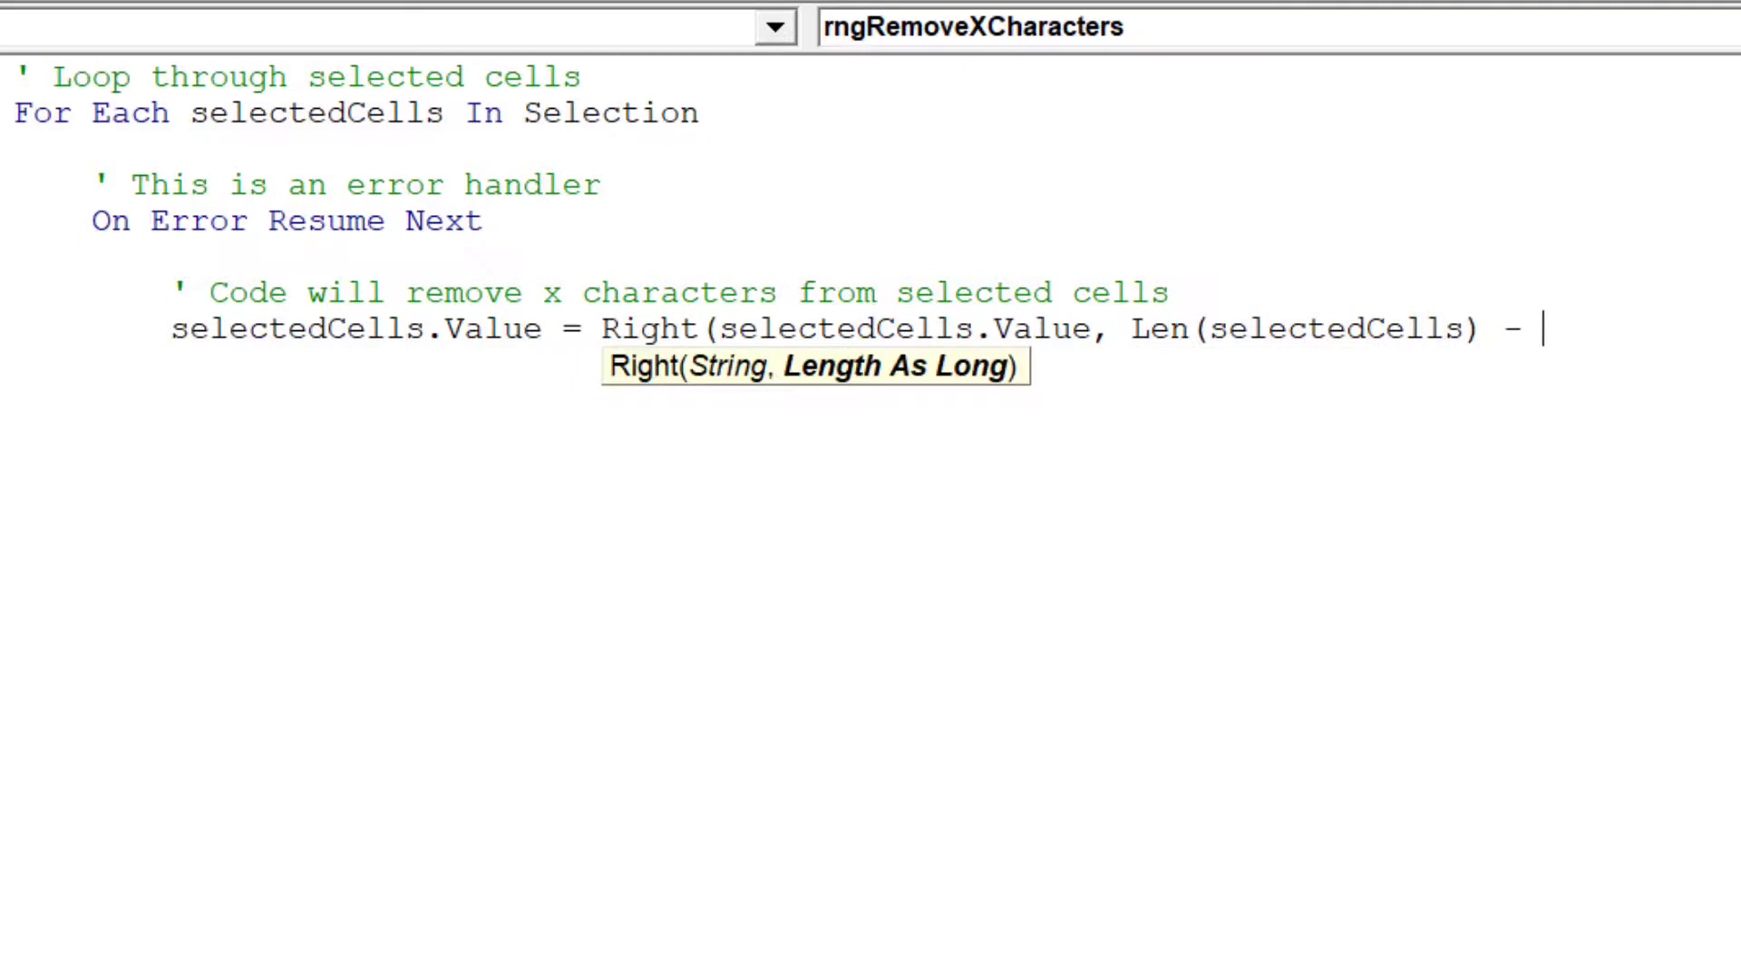
text(inputVar))
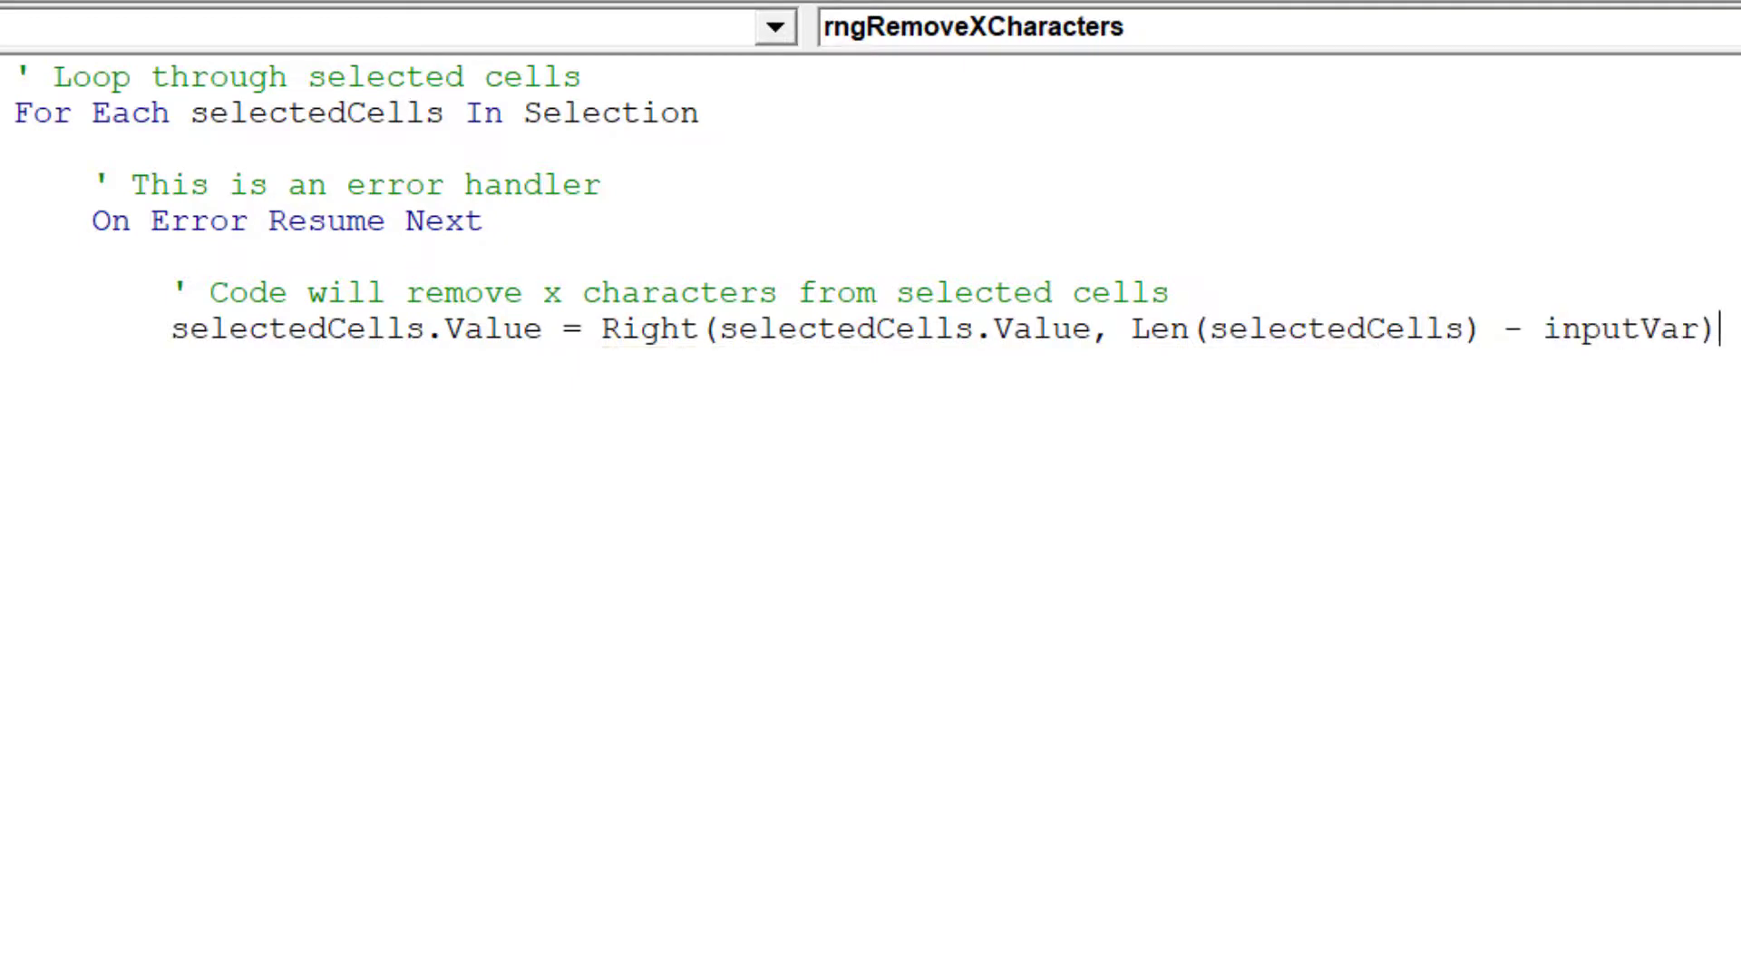
key(Return)
Step: Add the exit comment and the line 'If selectedCells Is Nothing Then Exit Sub'
key(Return)
key(BackSpace)
text(' )
text(Code will exit macro if )
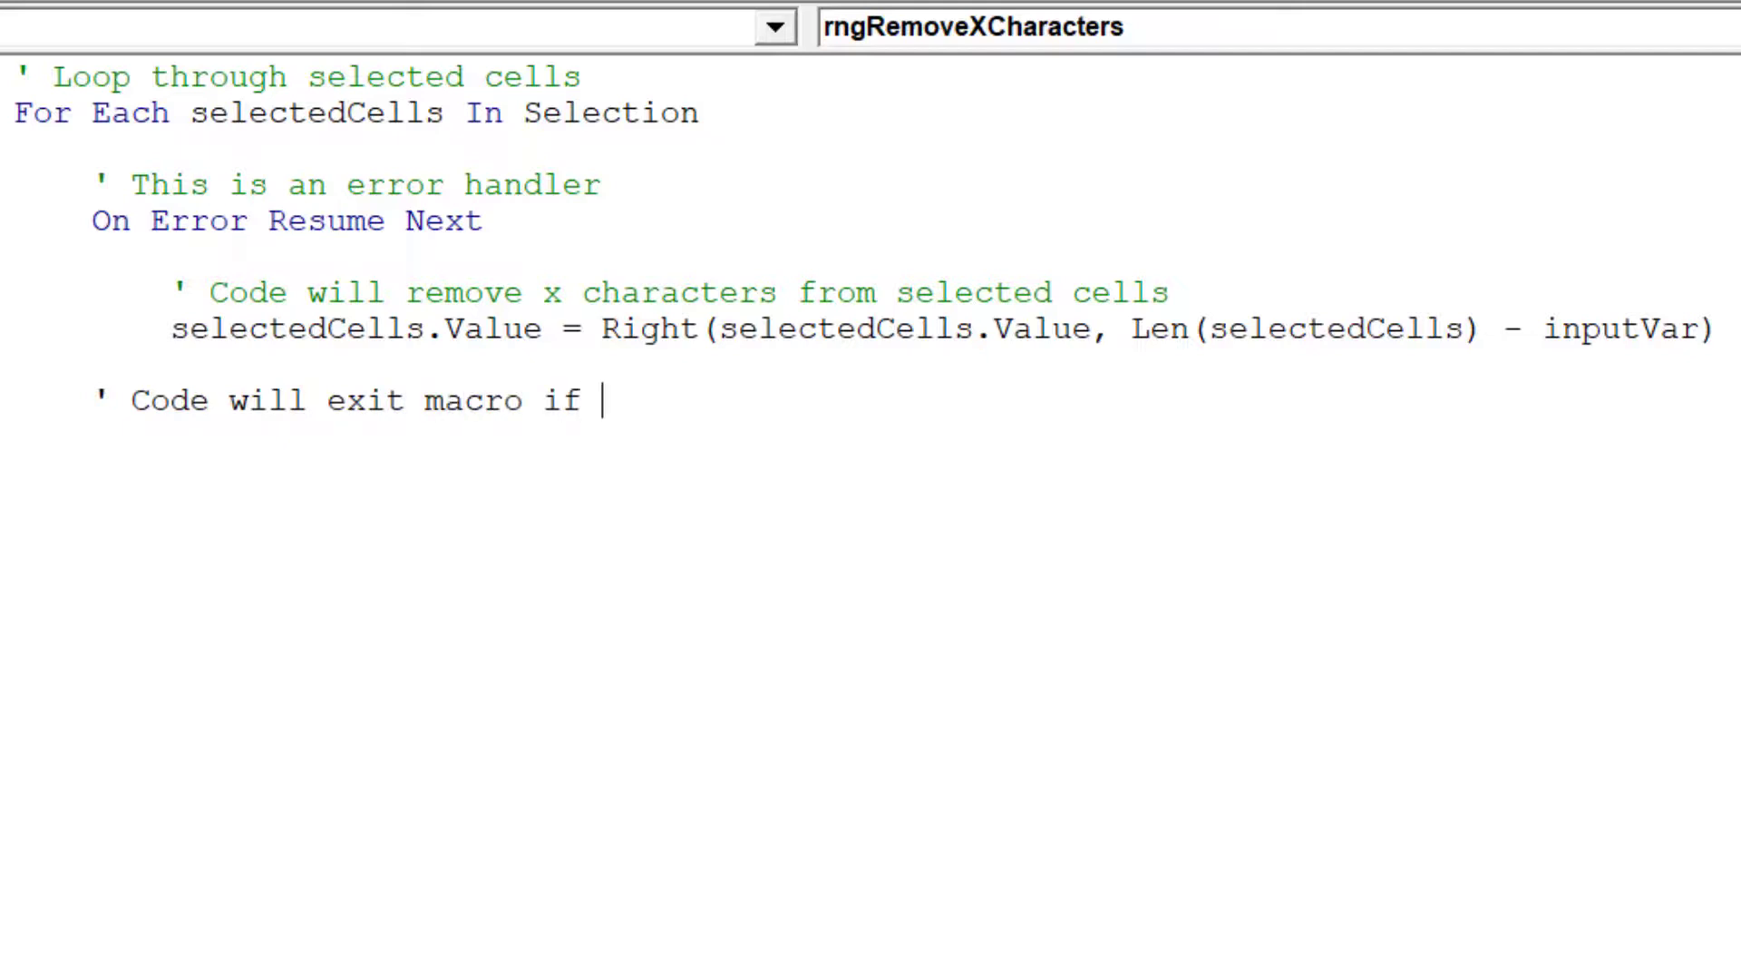
text(selected C)
key(BackSpace)
key(BackSpace)
text(Cells contain )
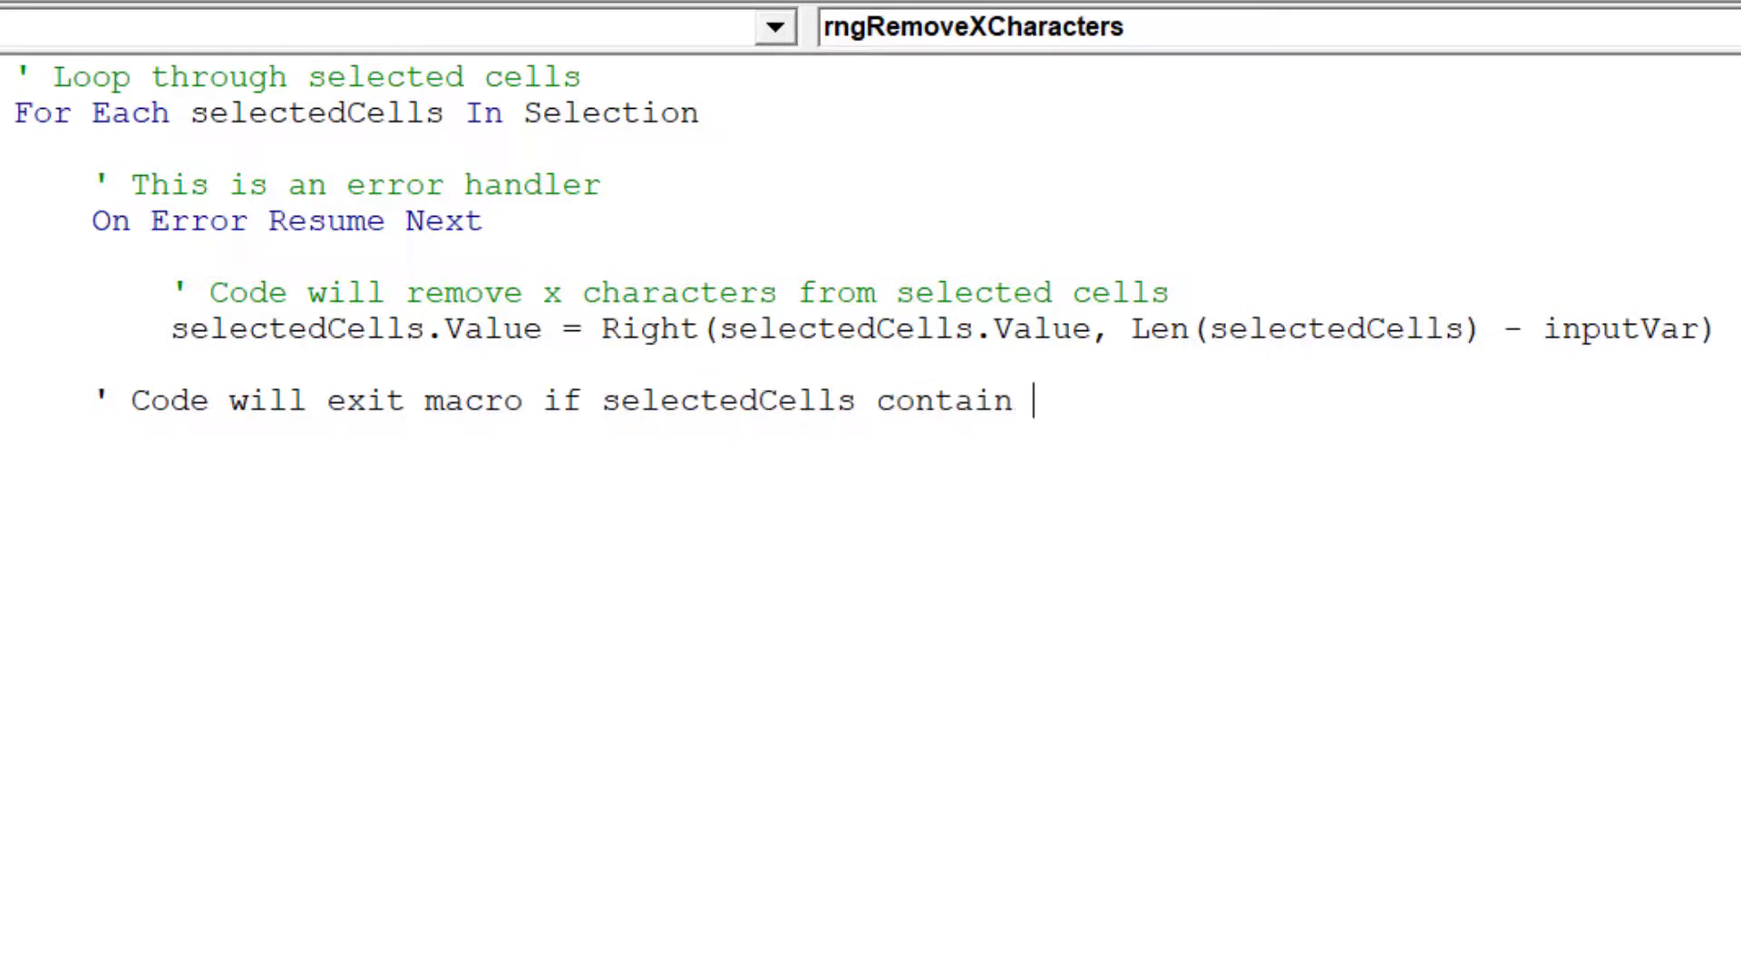
text(nothing)
key(Return)
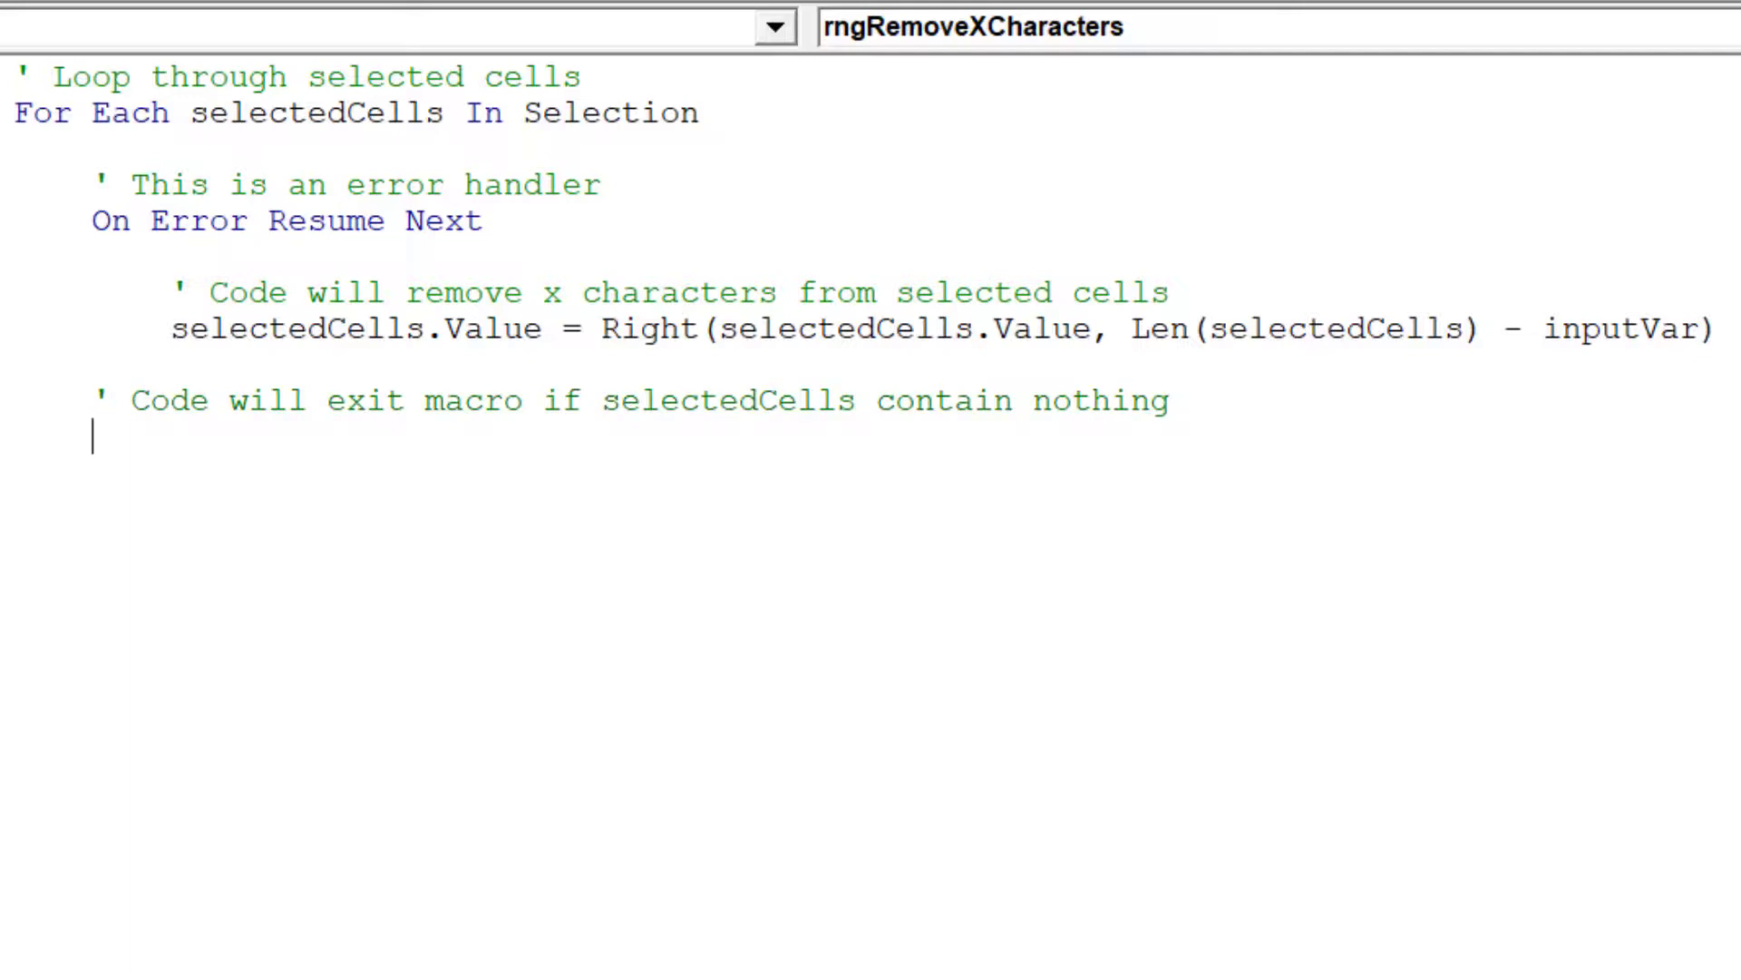
text(If )
text(selectedCells is nothing Then)
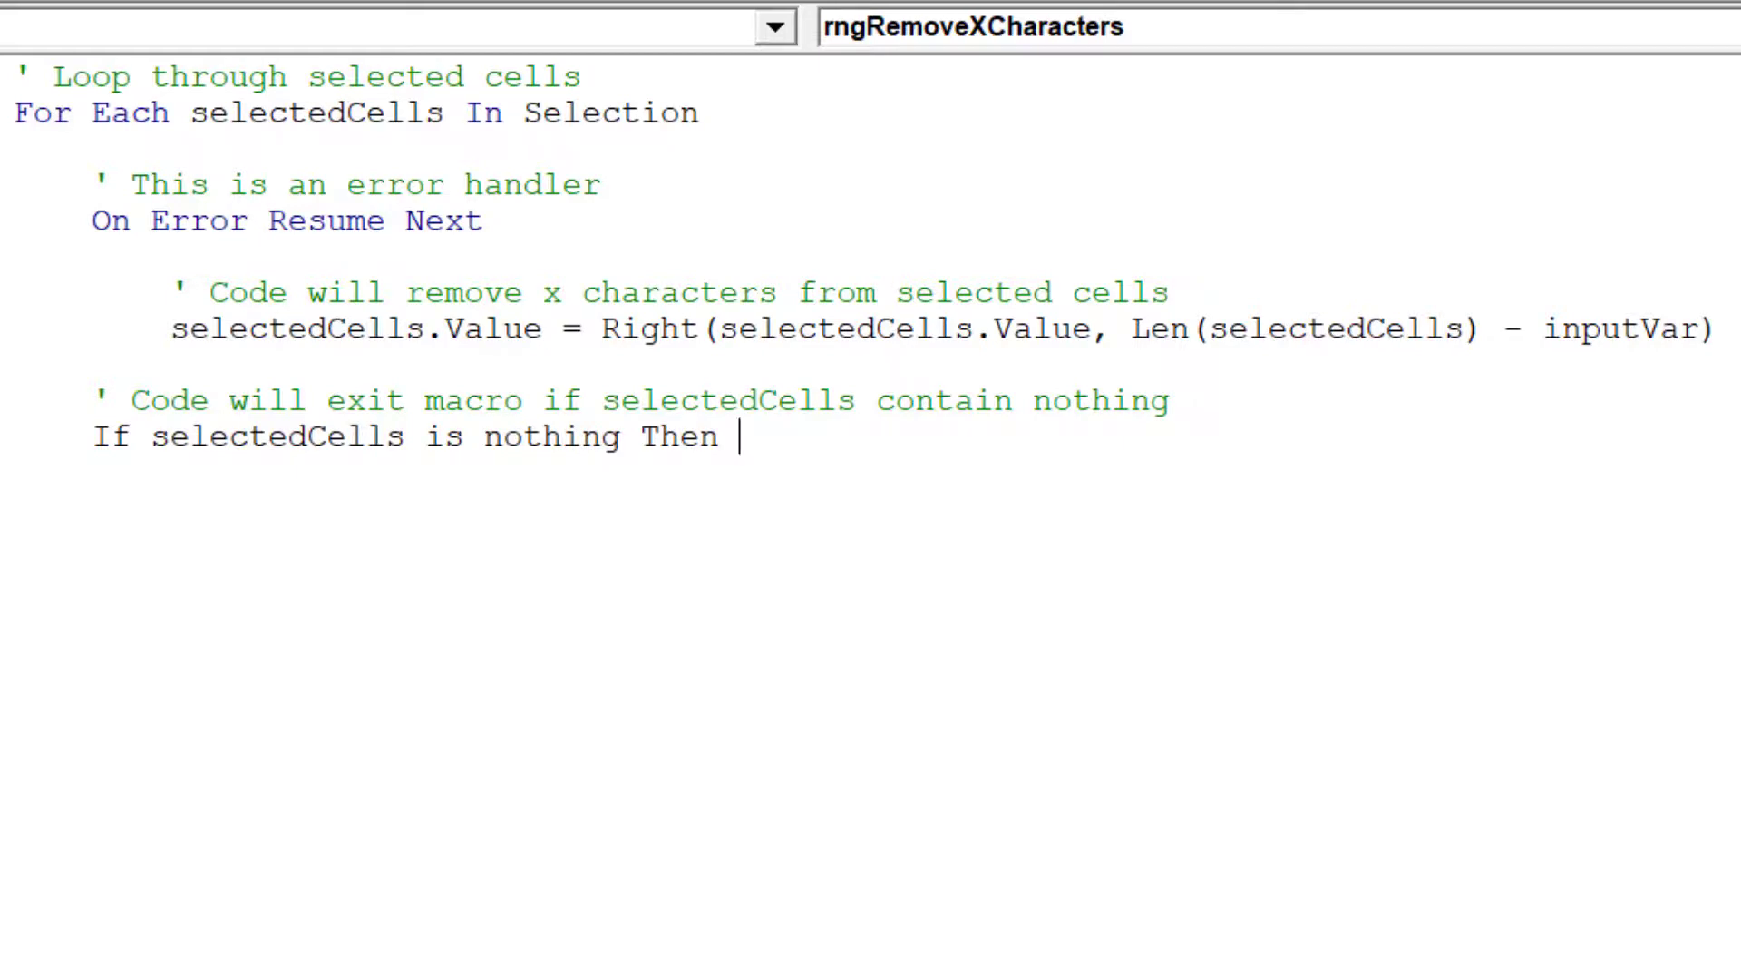
scroll(870, 409, down, 1)
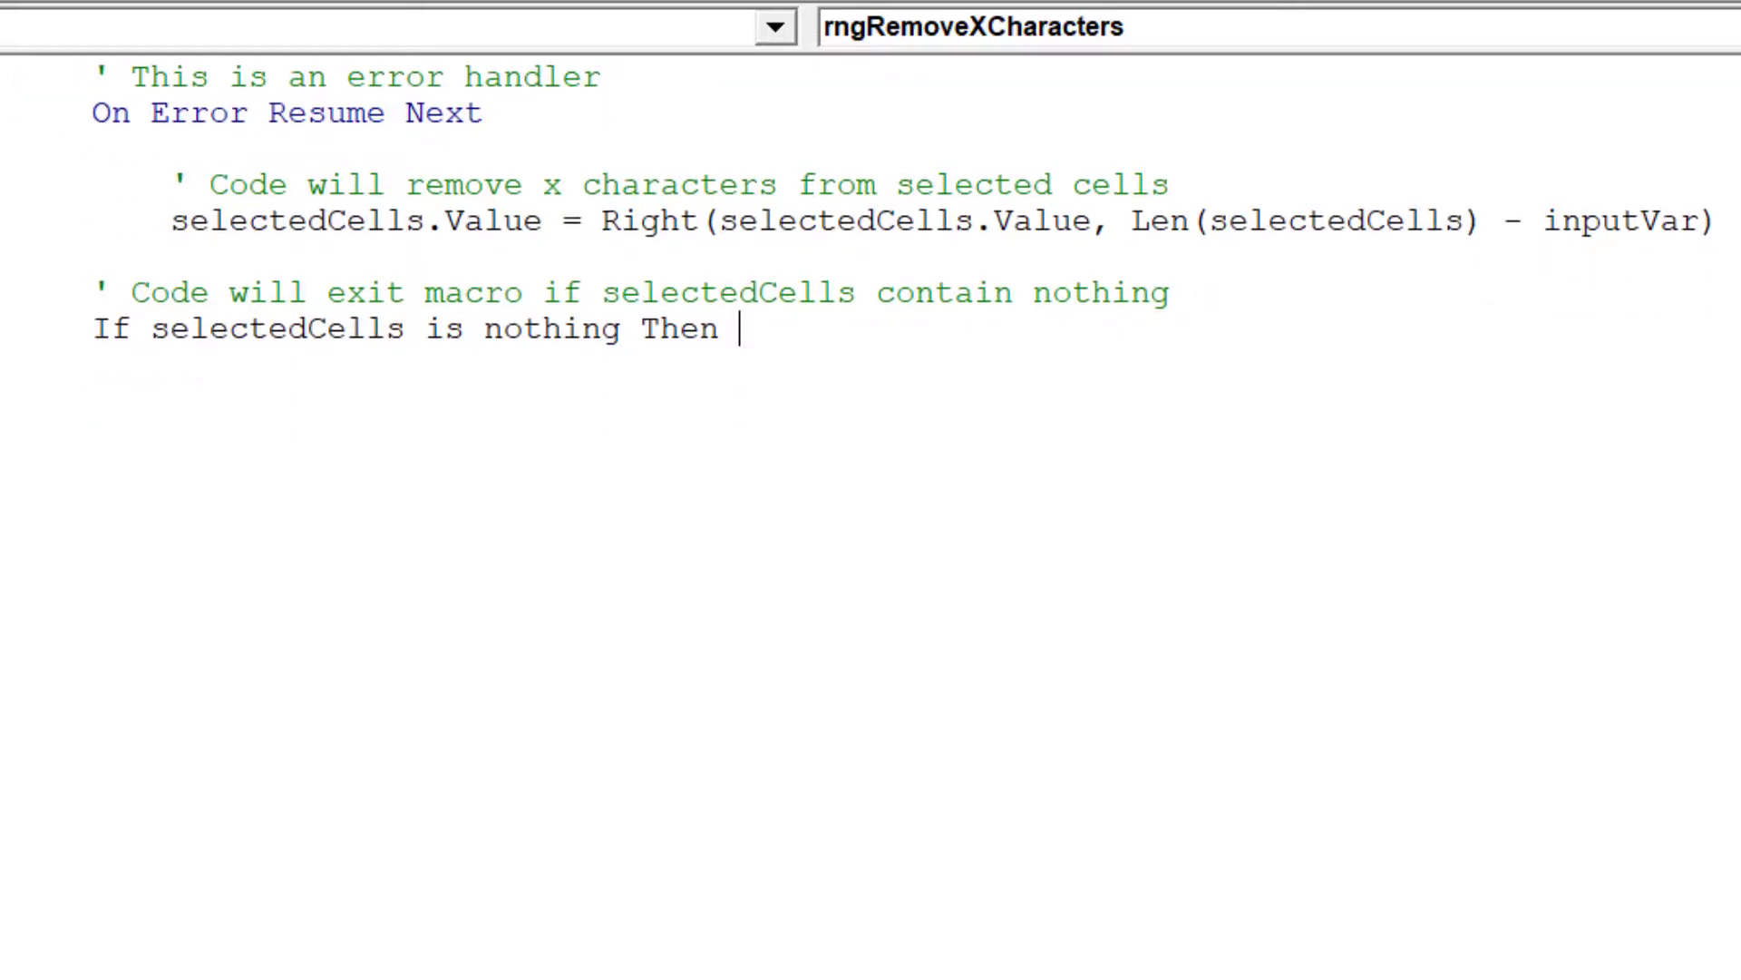
text(Exit Sub)
key(Return)
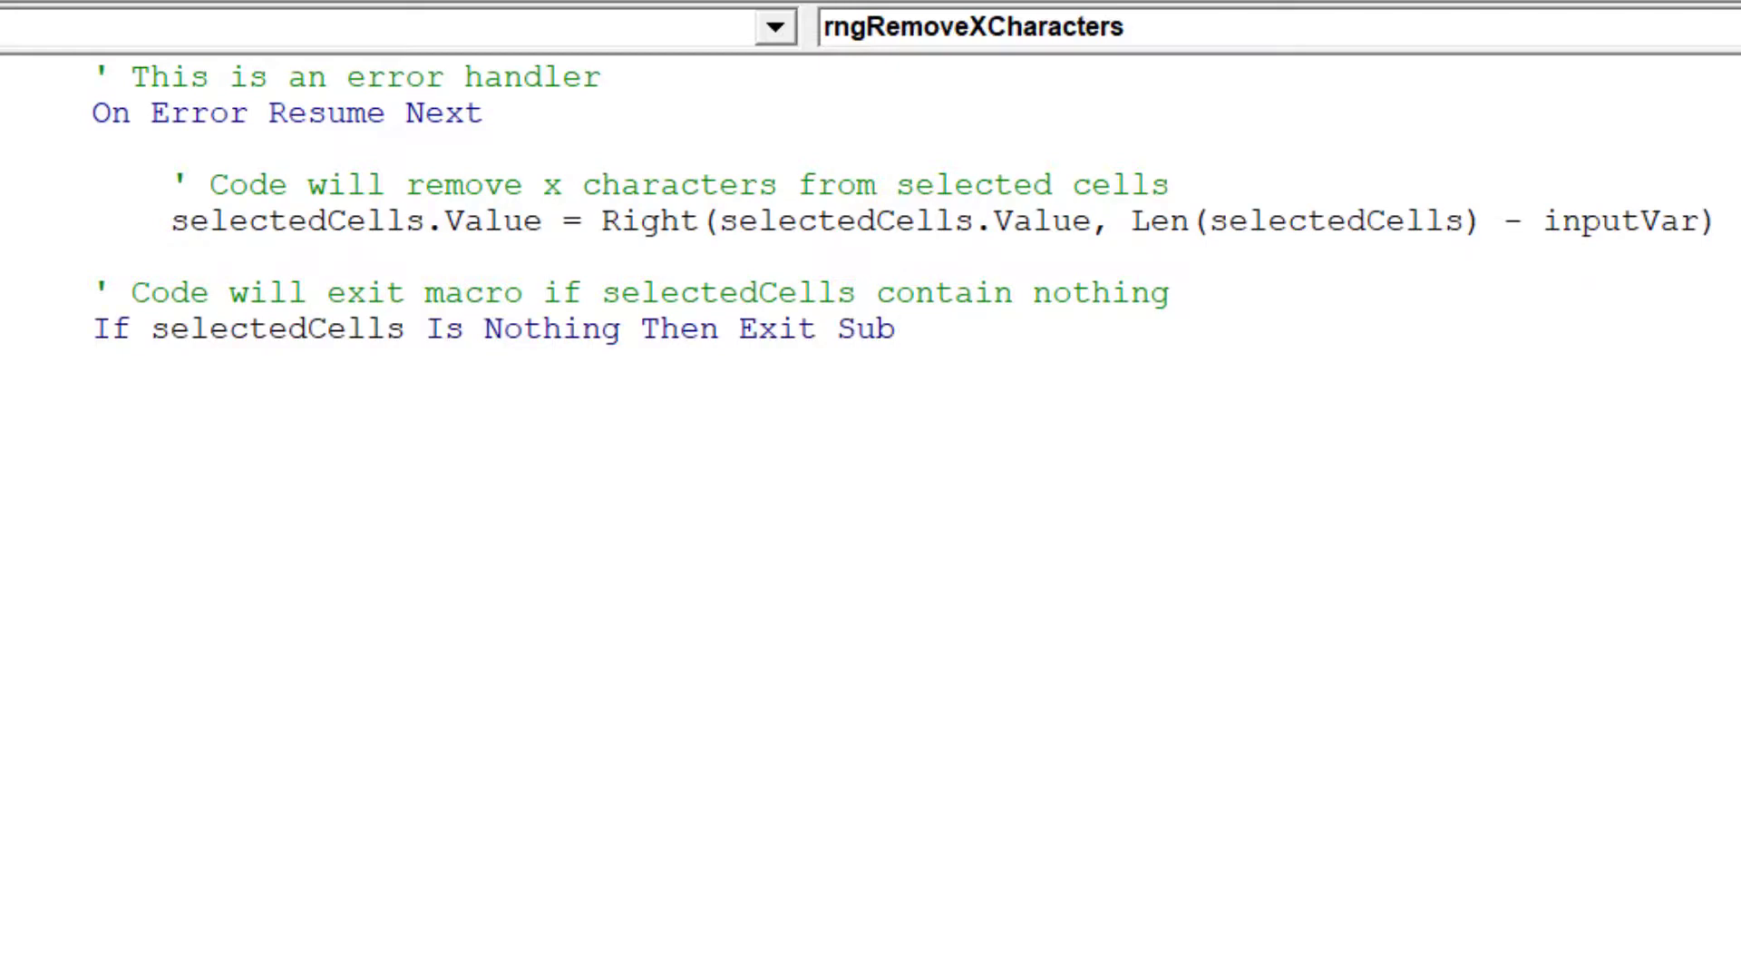
Step: Add the comment 'Move to next cell in selected range' on an outdented line
key(BackSpace)
text(Move to next cell in selected s)
key(BackSpace)
text(range)
key(Return)
text(Next)
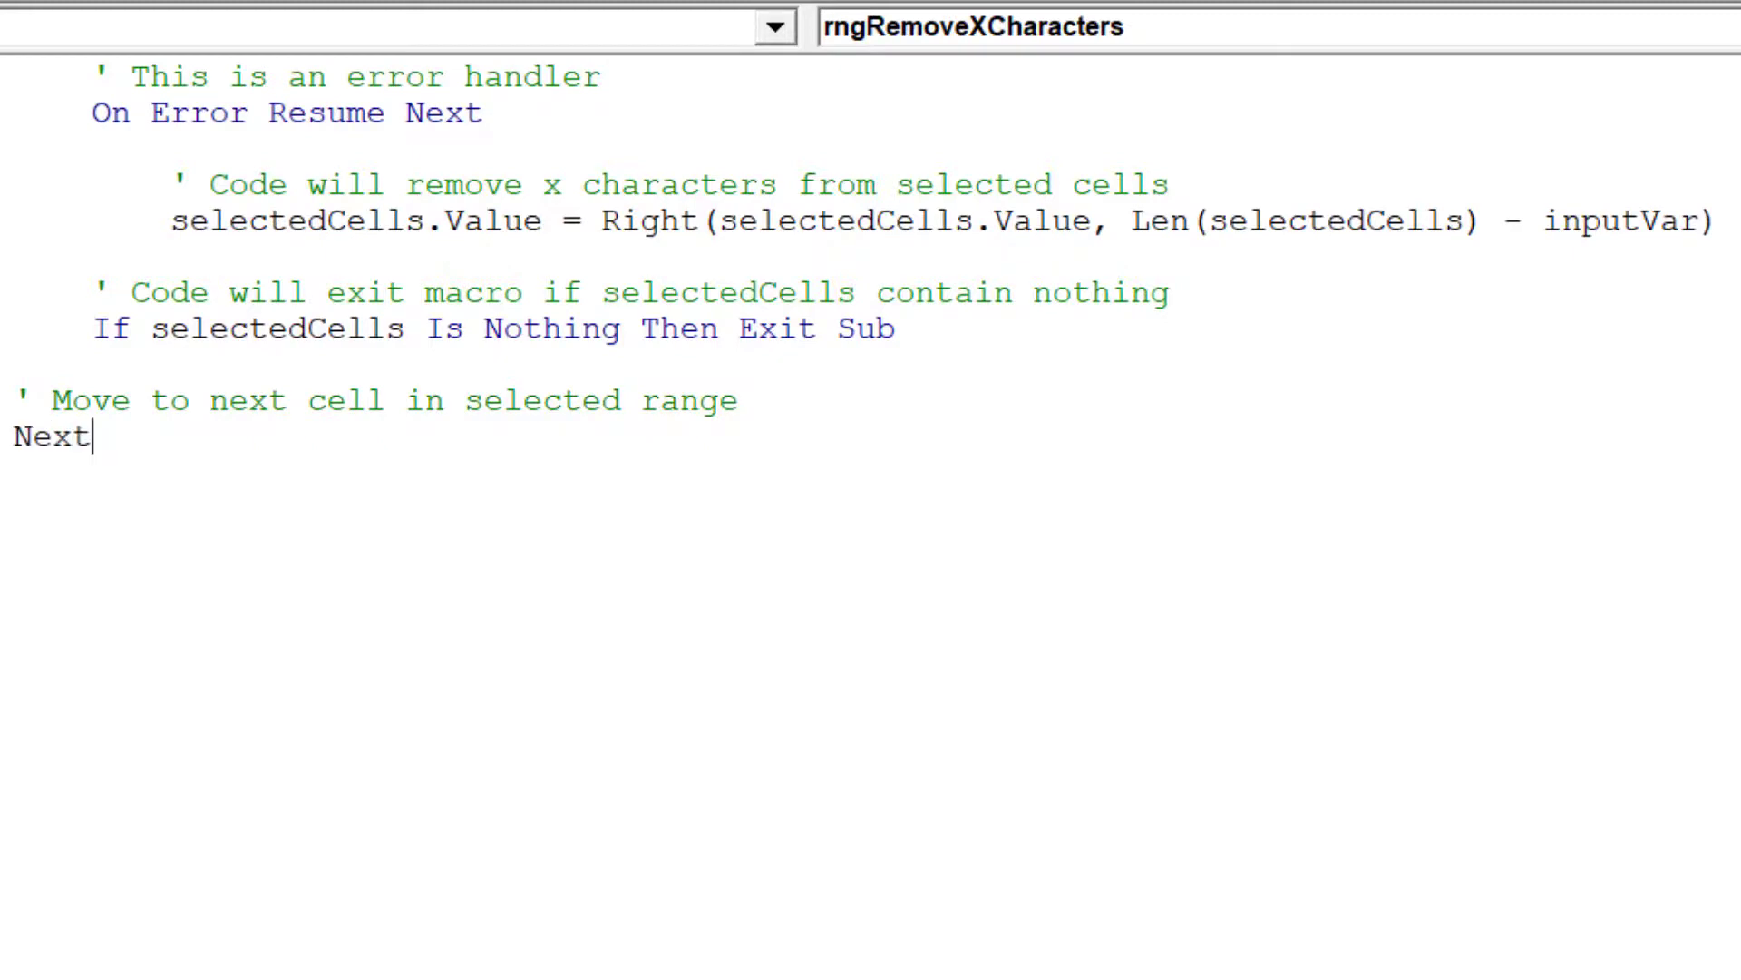
scroll(872, 272, down, 1)
scroll(870, 272, down, 1)
scroll(871, 272, down, 1)
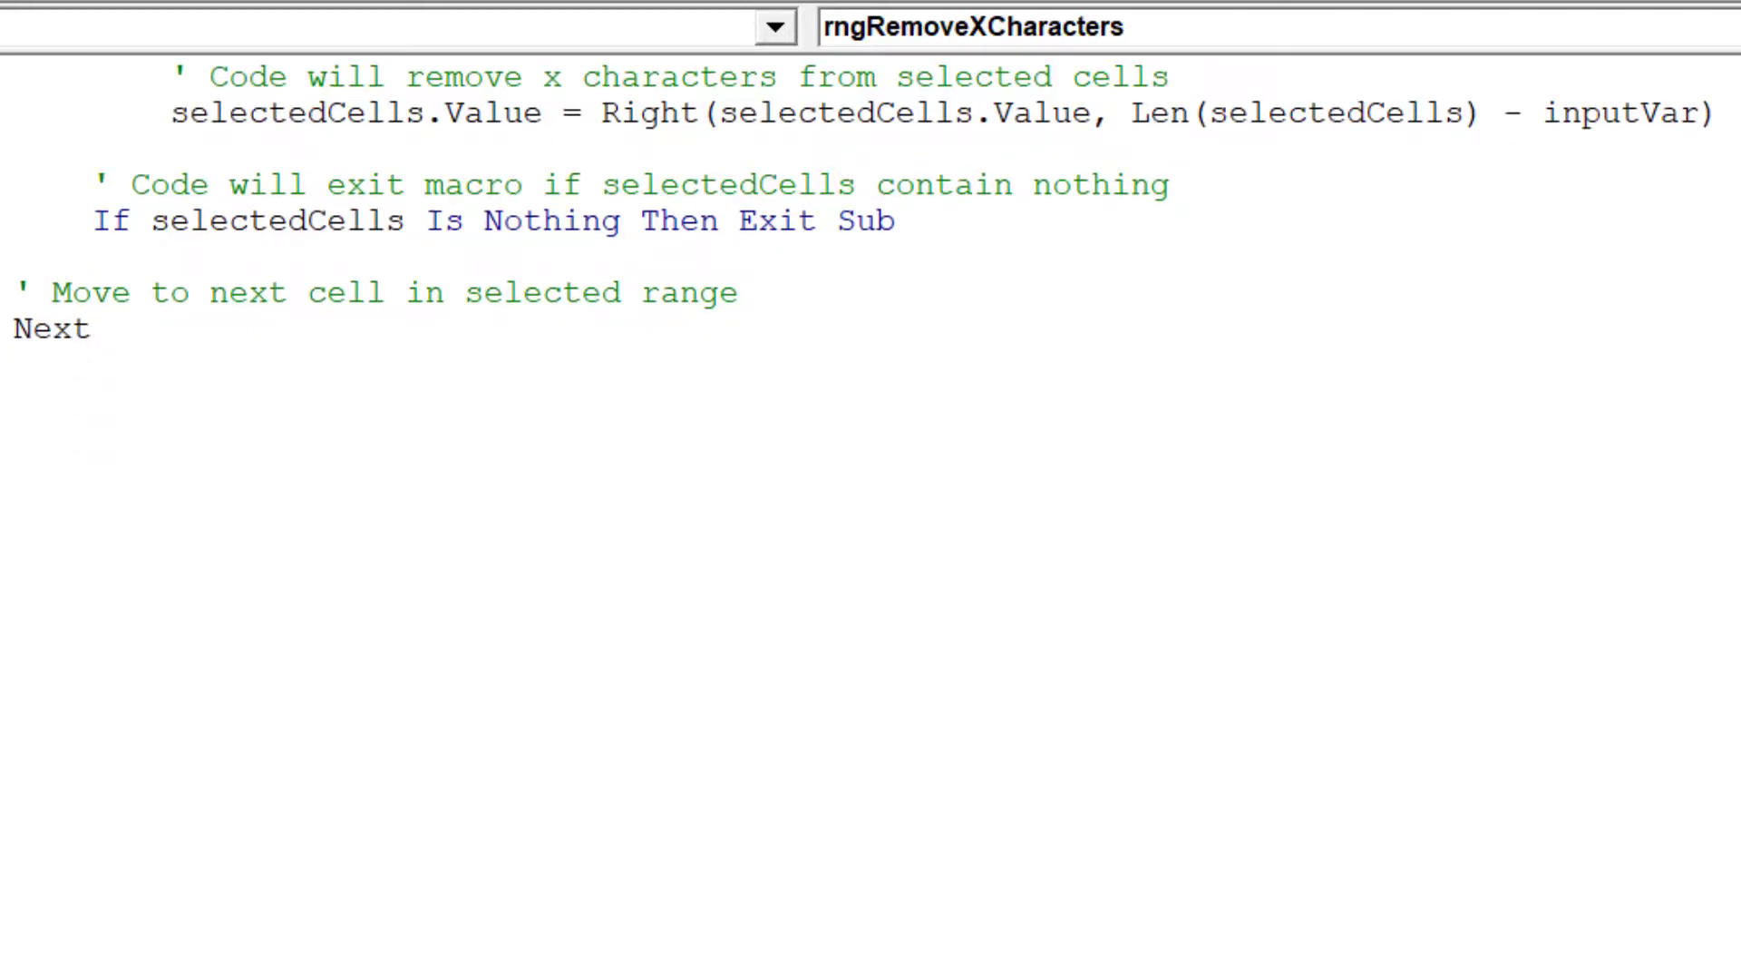
text(selectedCells)
Step: After Next, add the 'Return to first cell' comment and ActiveCell.Select, then outdent
key(Return)
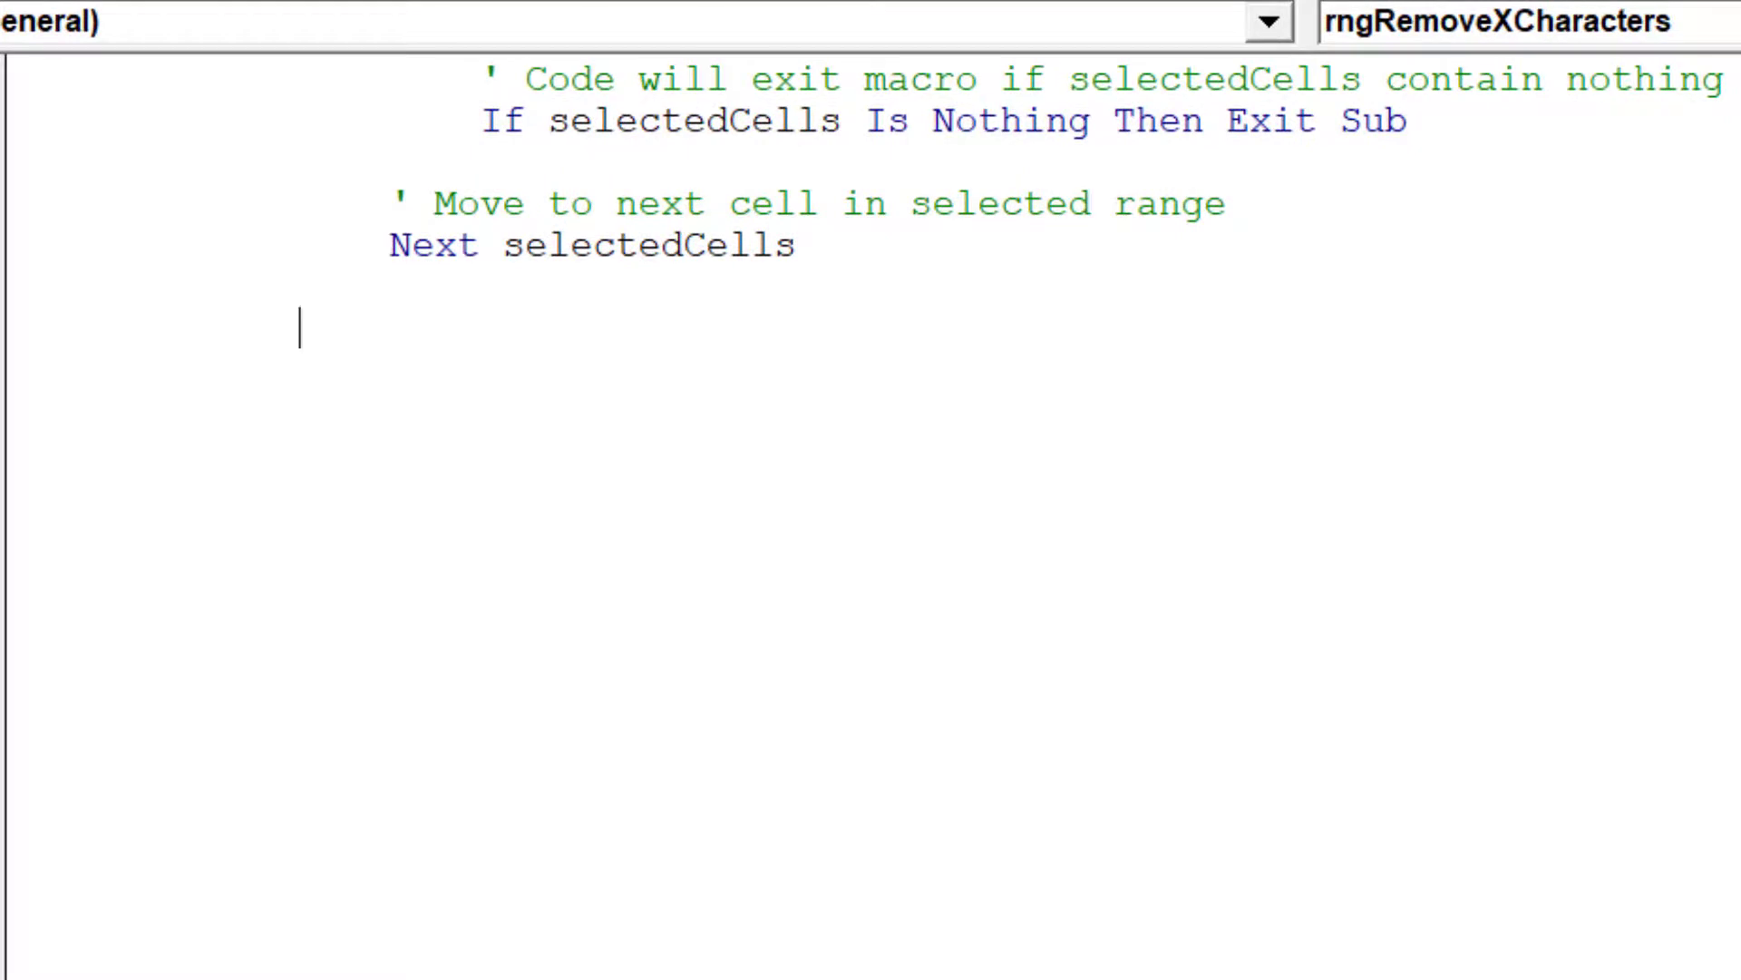
text(' Return to first cell in selected  cell range)
key(Return)
text(ActiveCell)
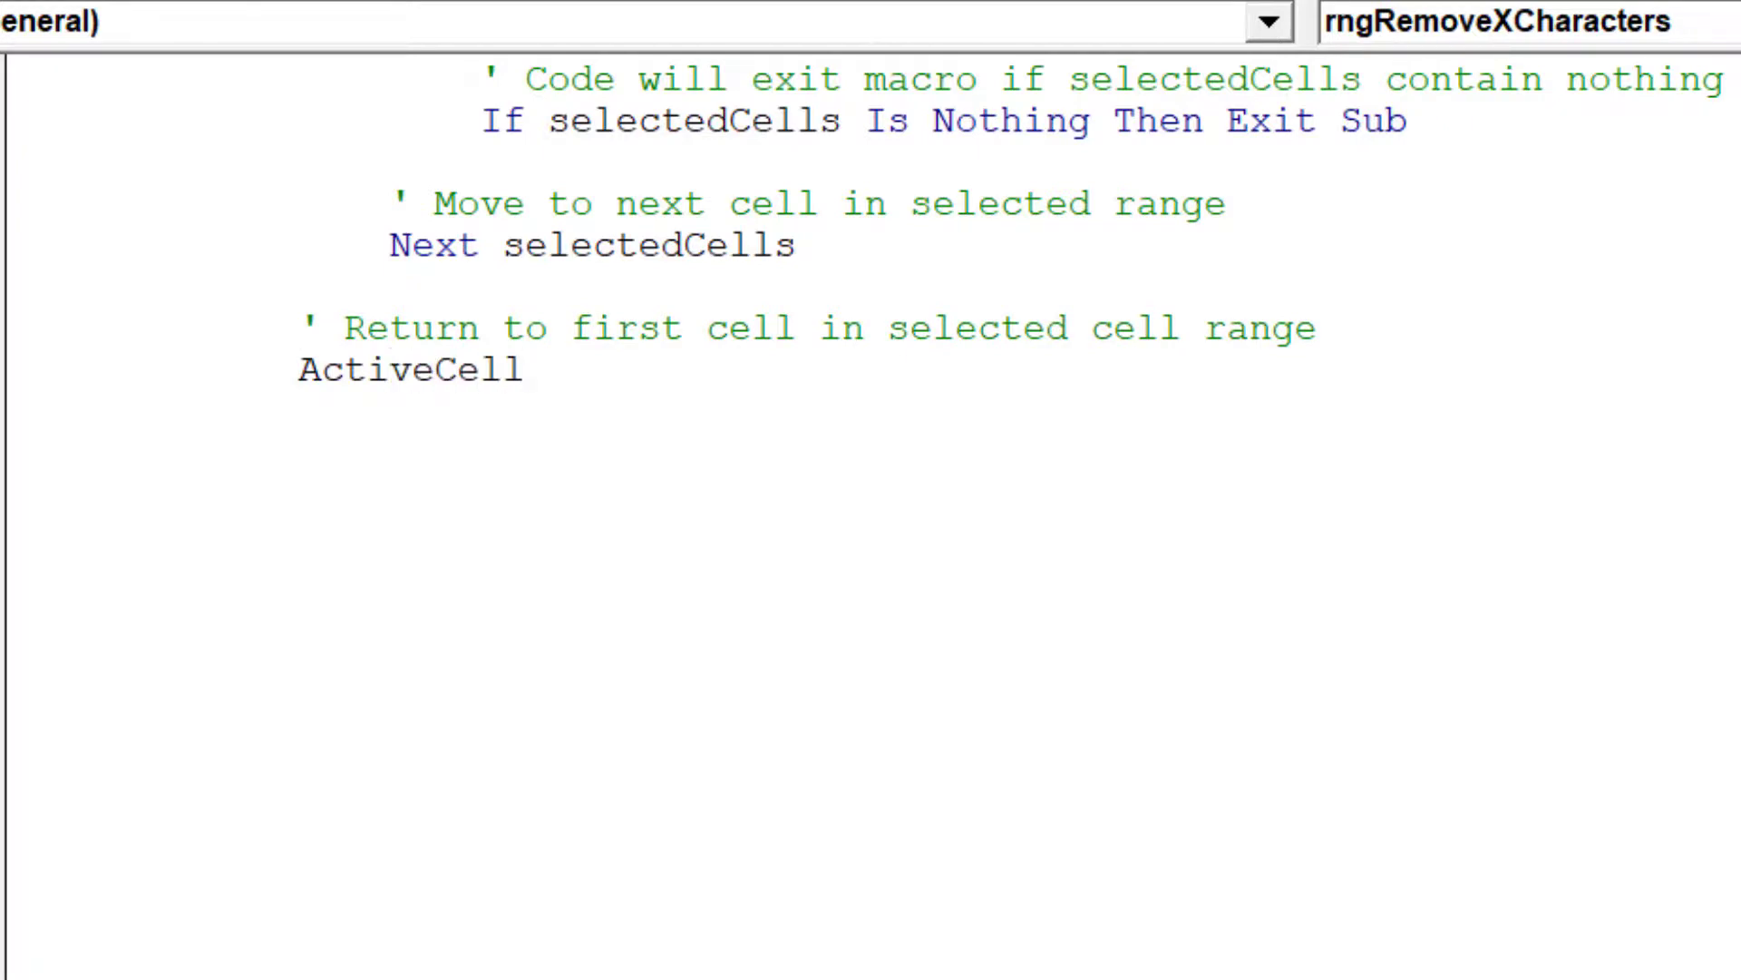
text(.se)
key(Tab)
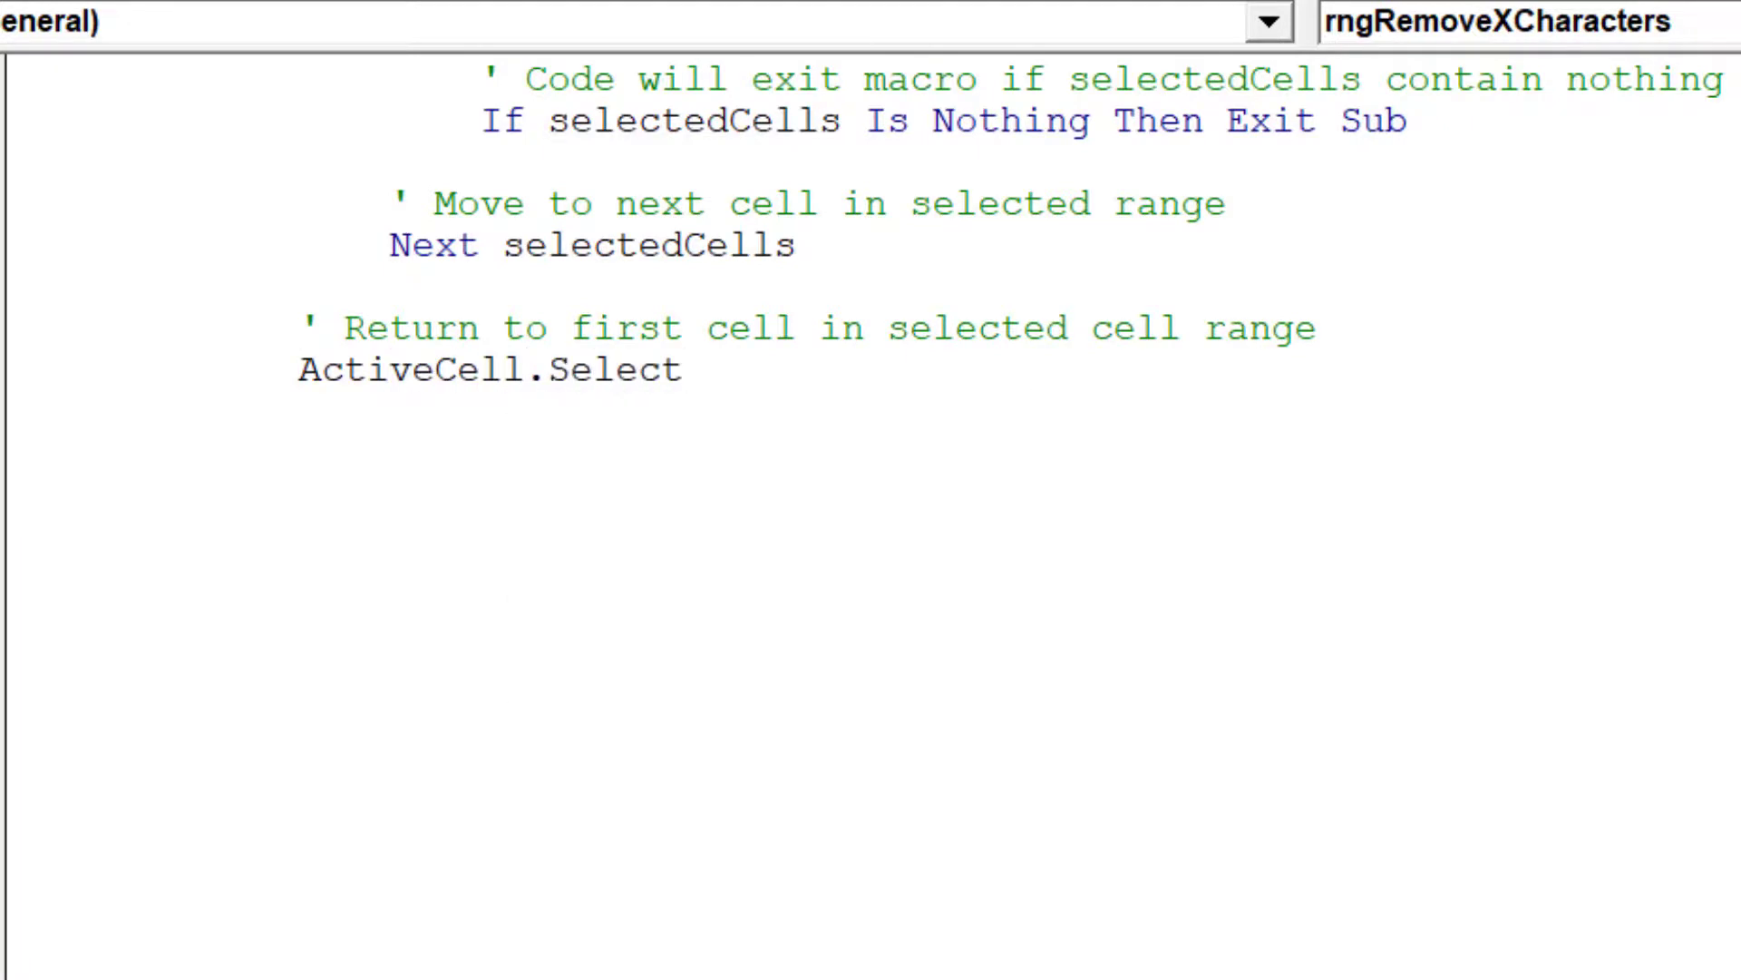
key(Return)
key(BackSpace)
text(' )
text(Re-enable Excel properties)
Step: Start a With Application block that sets .Calculation = xlCalculationAutomatic
key(Return)
text(With Application)
key(Return)
key(Tab)
text(.)
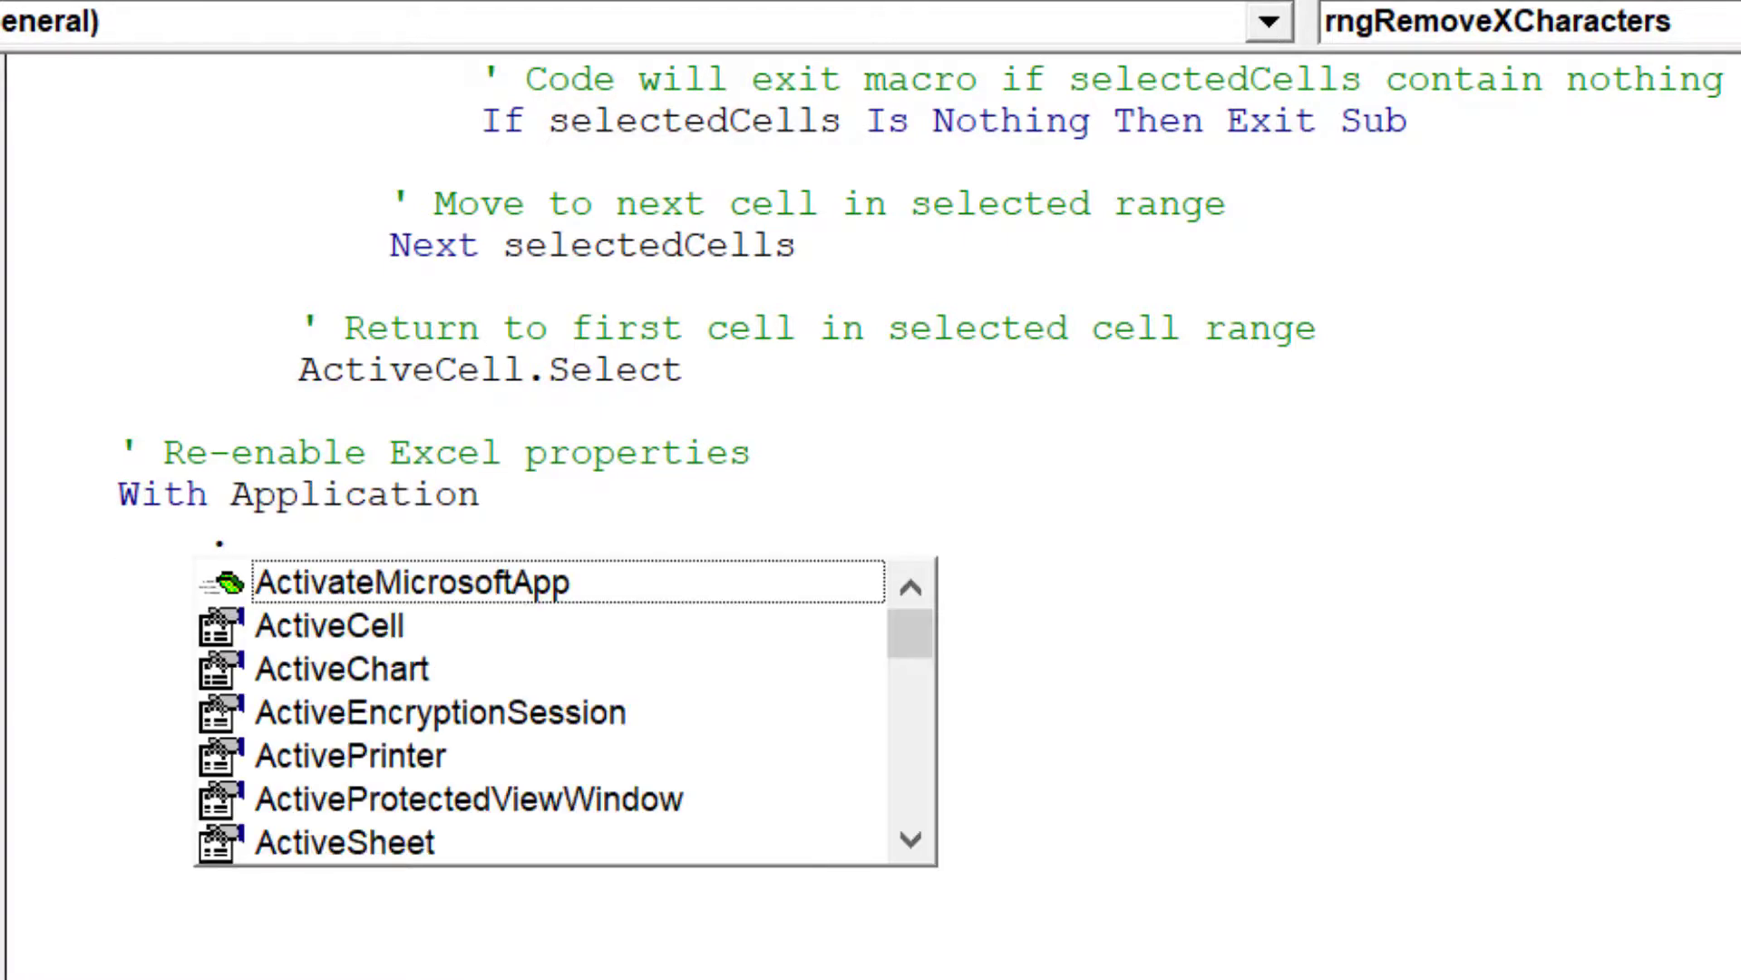
text(ca)
key(Down)
key(Down)
key(Down)
key(Down)
key(Down)
key(Tab)
text(=)
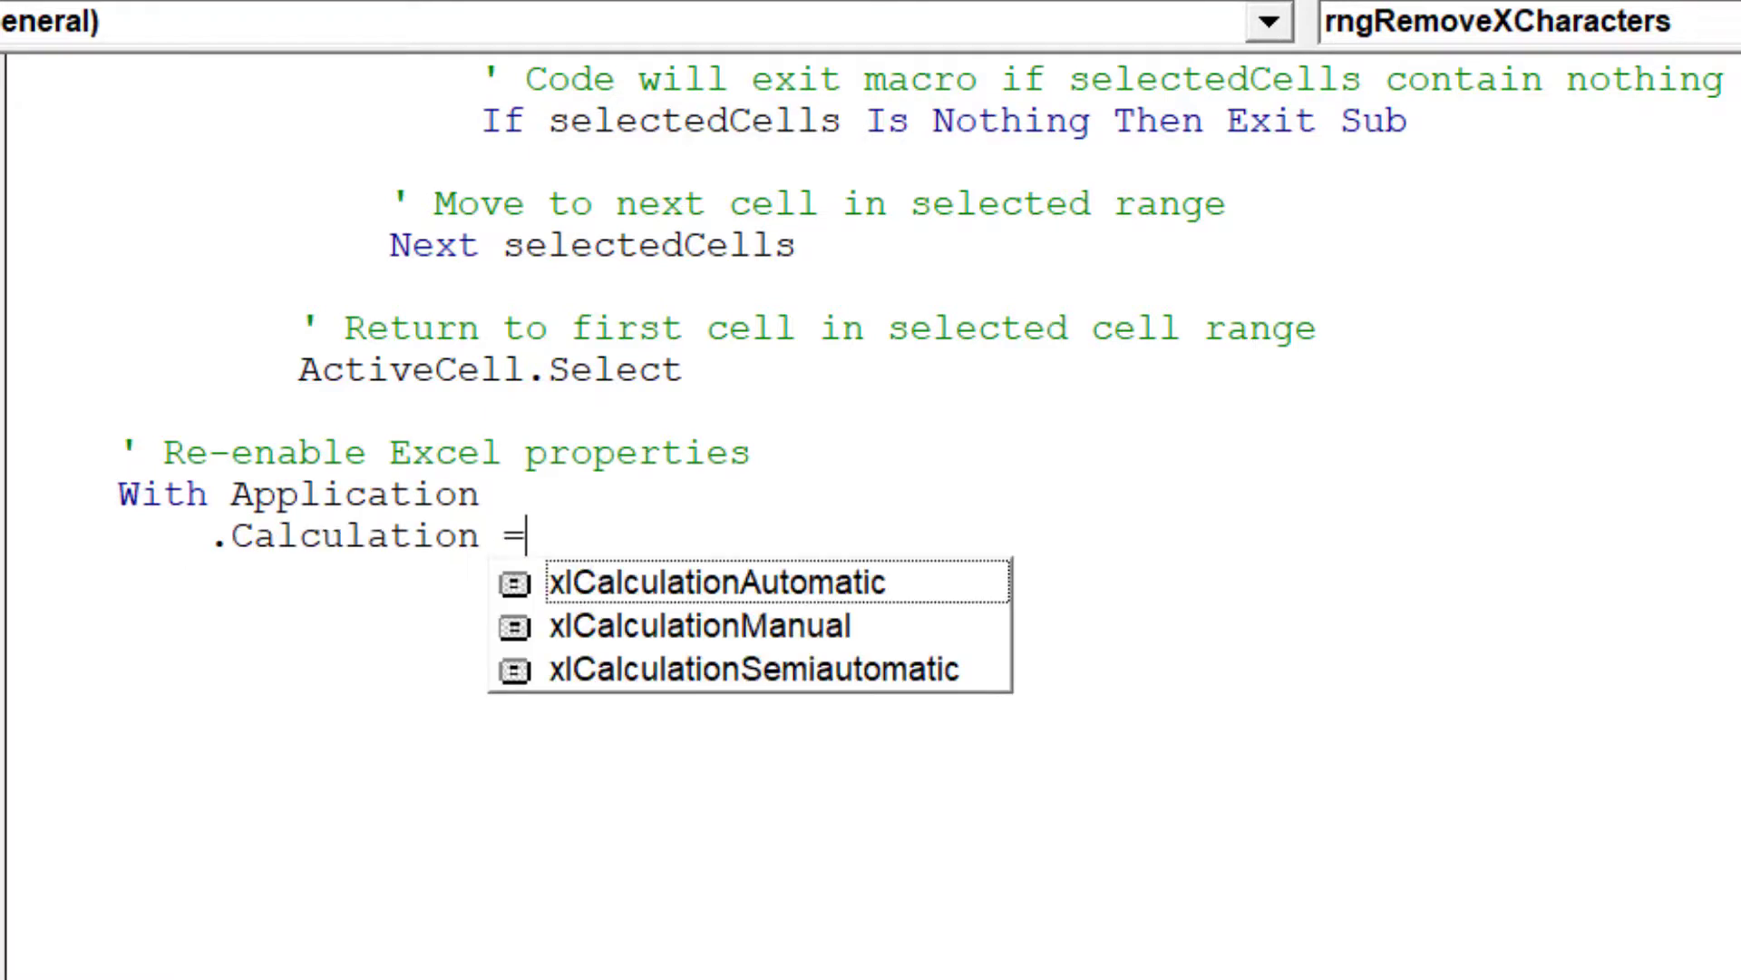
key(Tab)
key(Return)
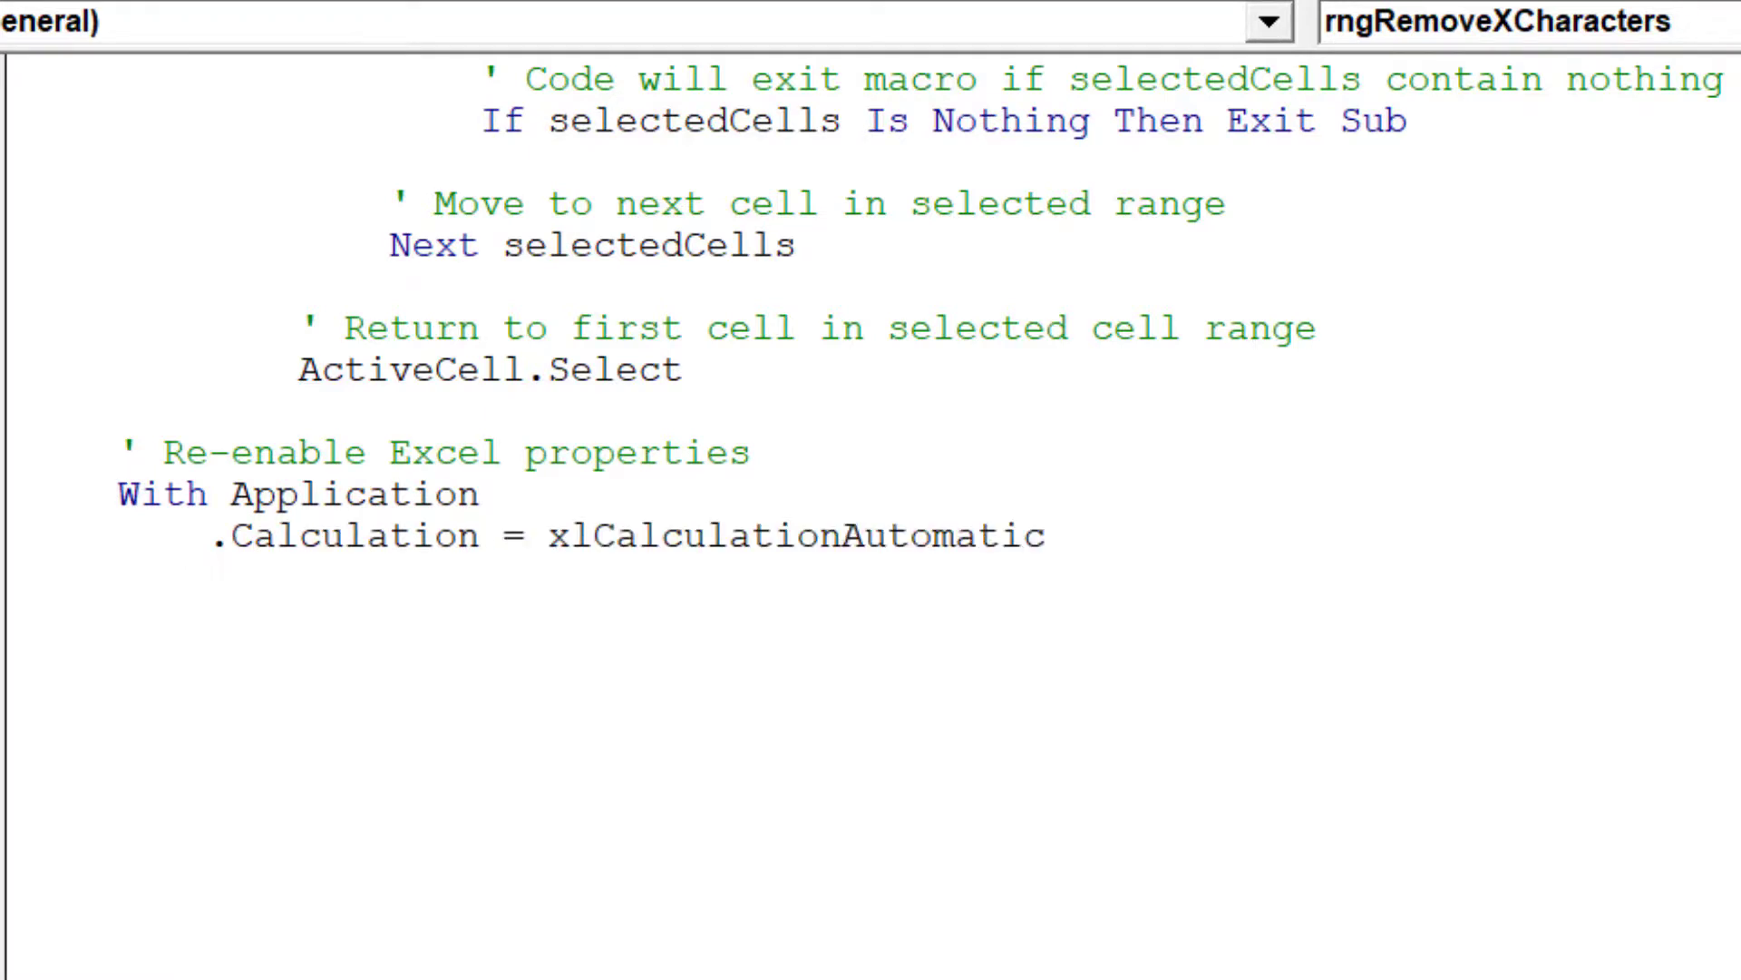
text(.e)
Step: Set .EnableEvents = True and .ScreenUpdating = True inside the With block
key(Down)
key(Down)
key(Down)
key(Down)
key(Down)
key(Tab)
text(=)
key(Down)
key(Down)
key(Tab)
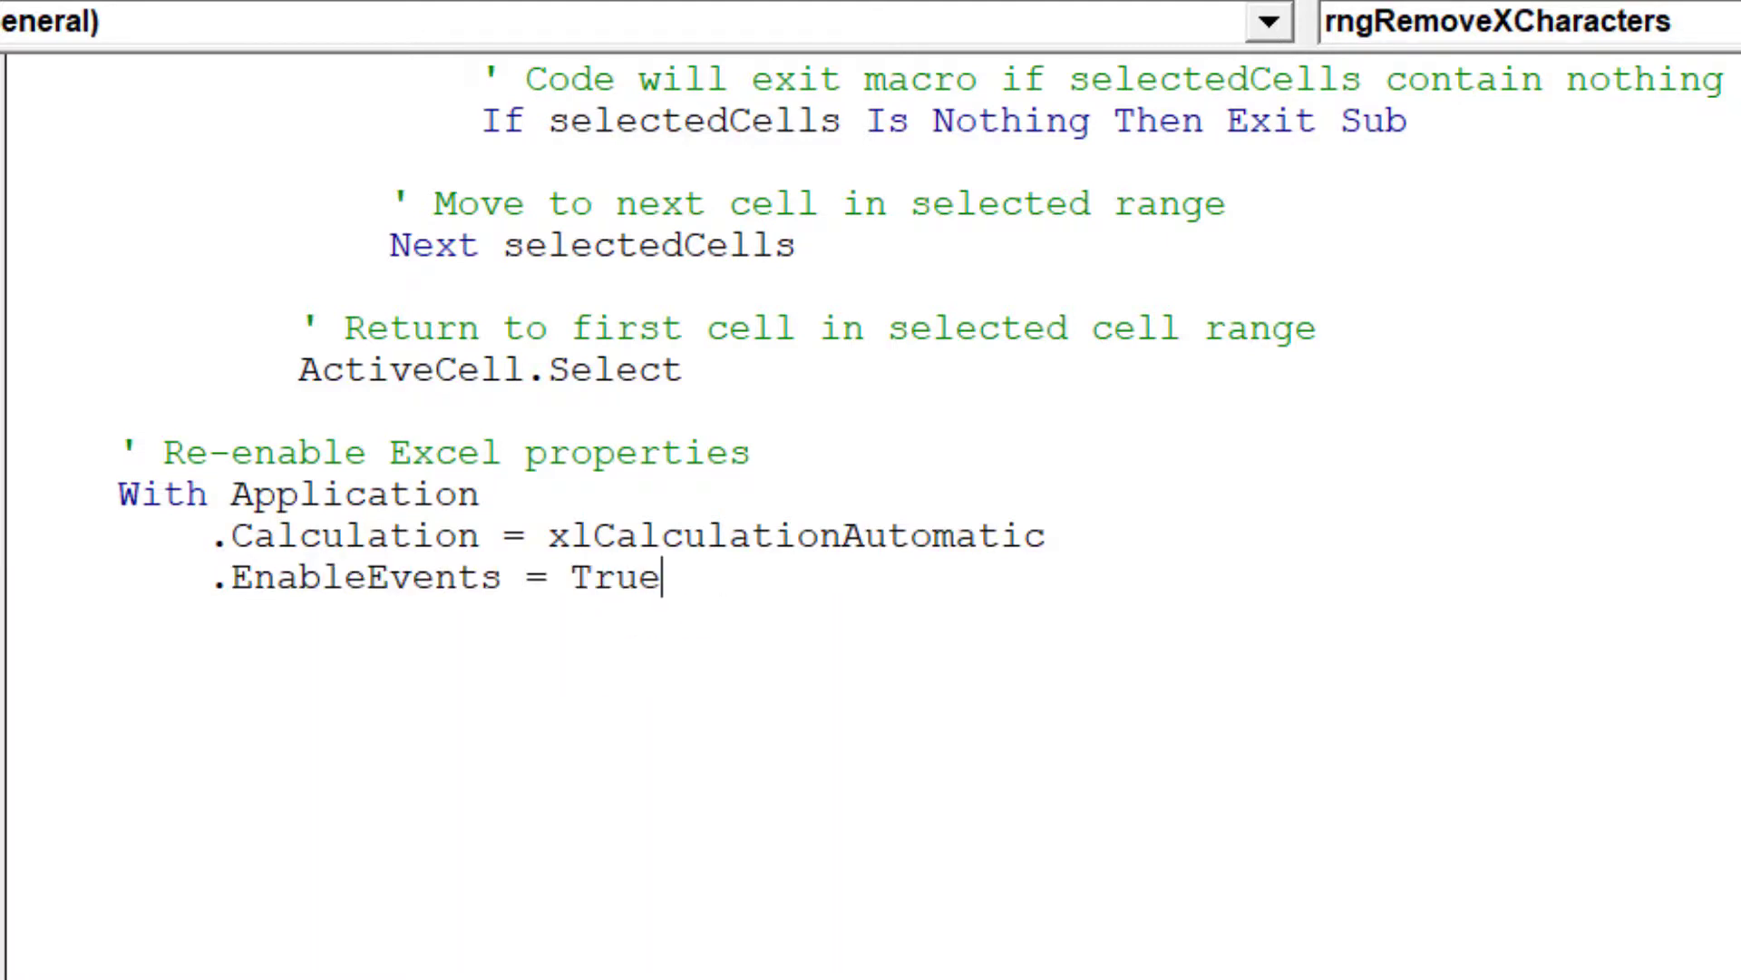
key(Return)
text(.sc)
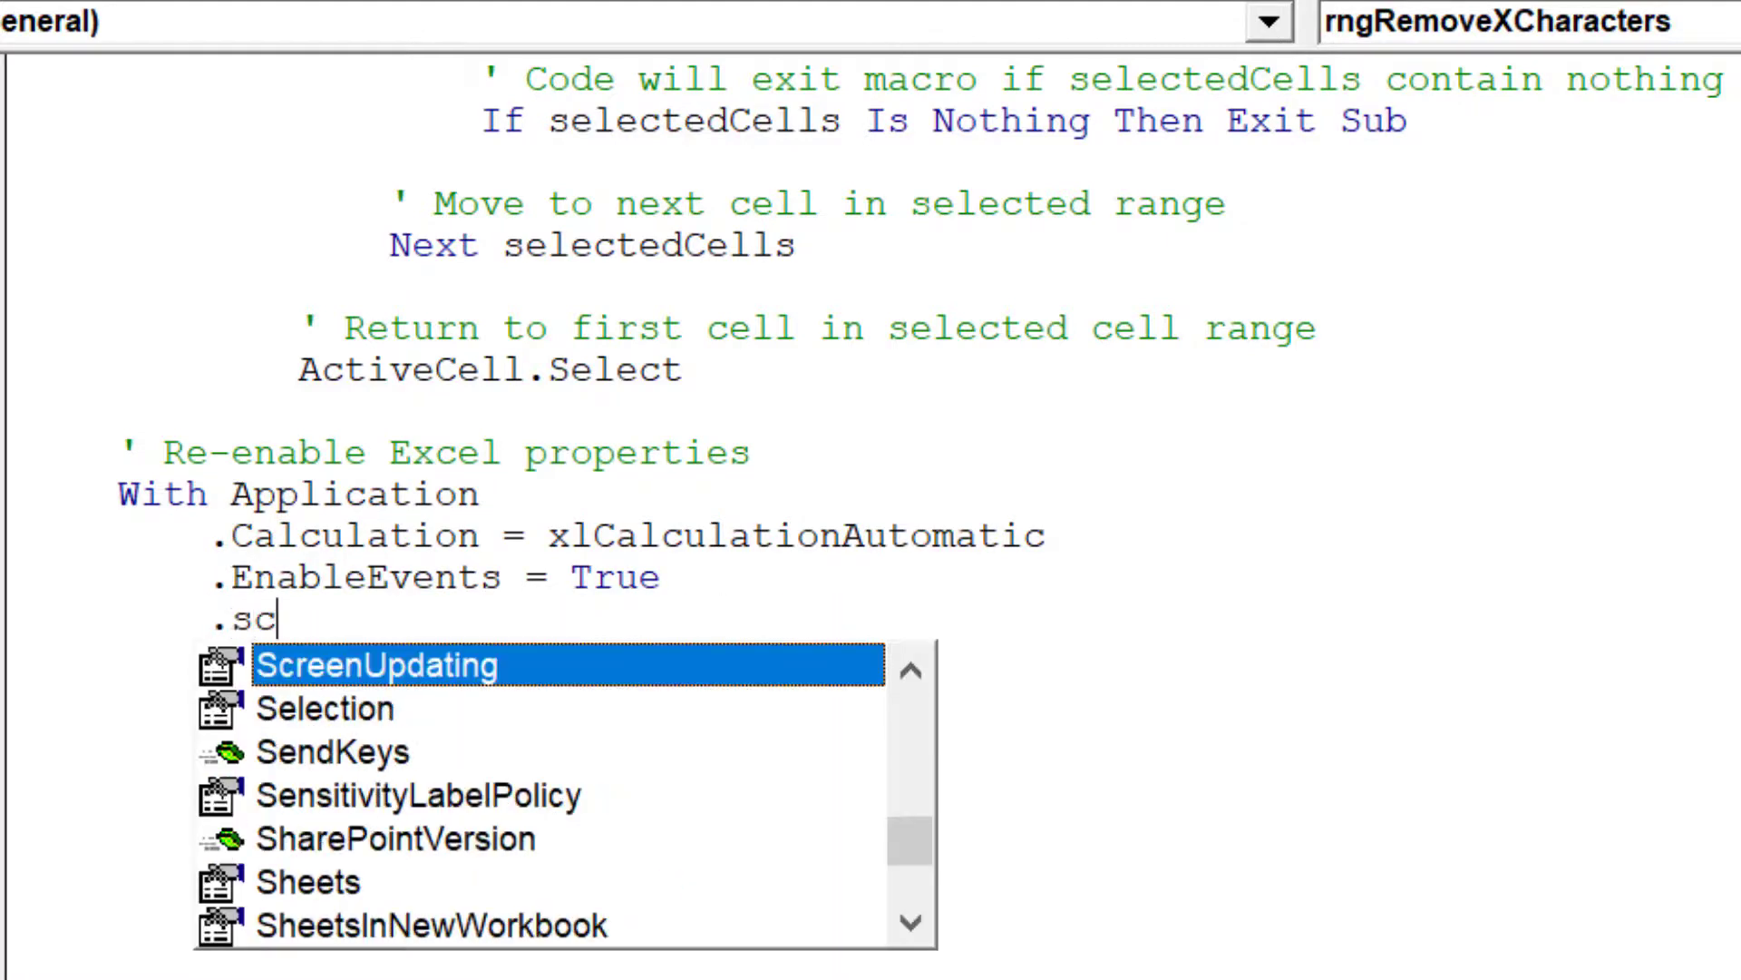
key(Tab)
text(=)
key(Down)
key(Down)
Step: Close the block with End With and delete the blank lines below it
key(Tab)
key(Return)
key(BackSpace)
text(End with)
key(Return)
key(Return)
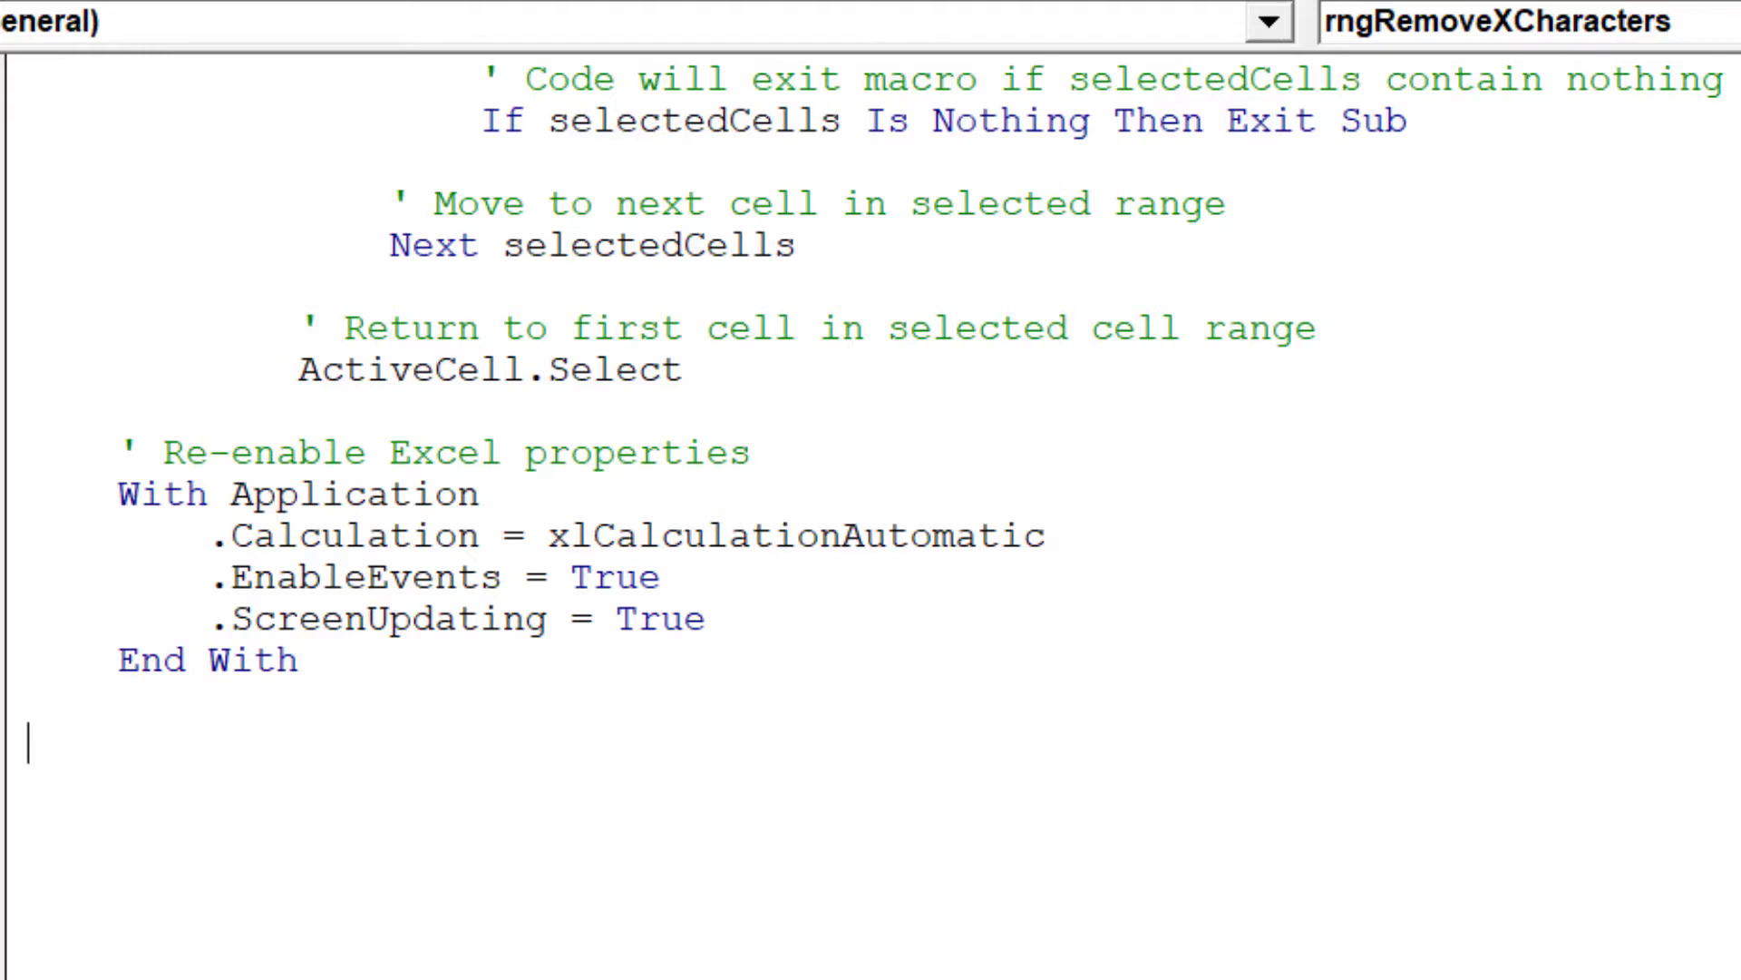
key(shift+Down)
key(shift+Down)
key(shift+Down)
key(shift+Down)
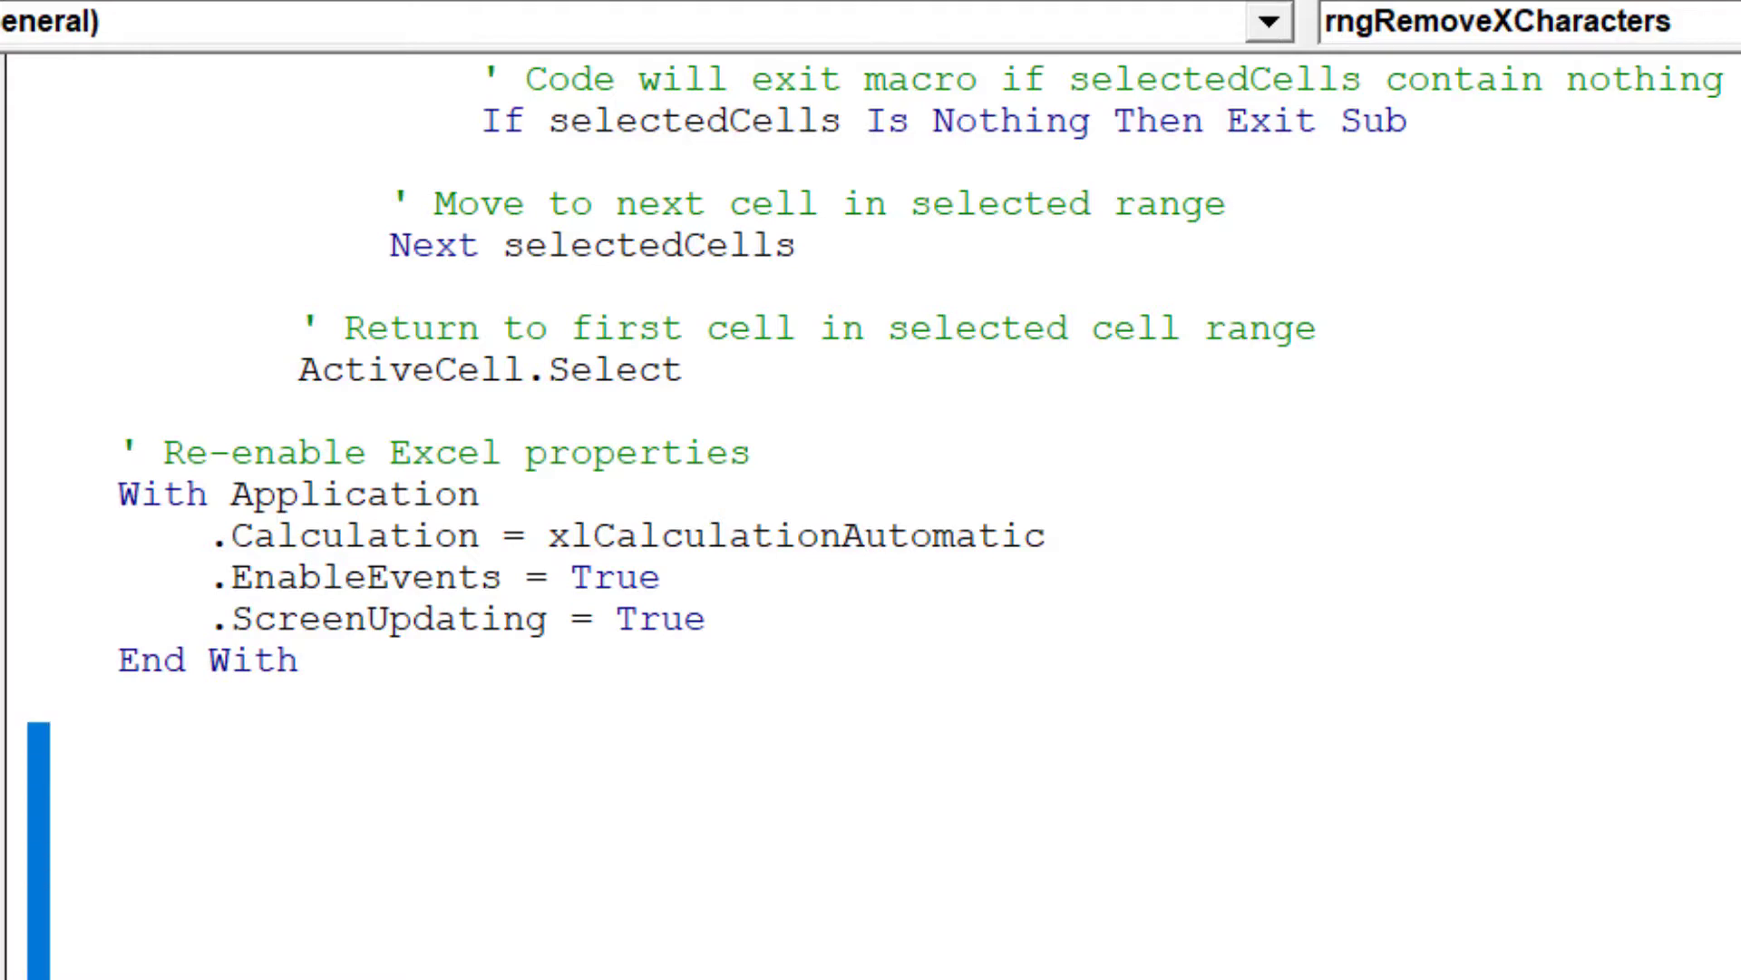
key(Delete)
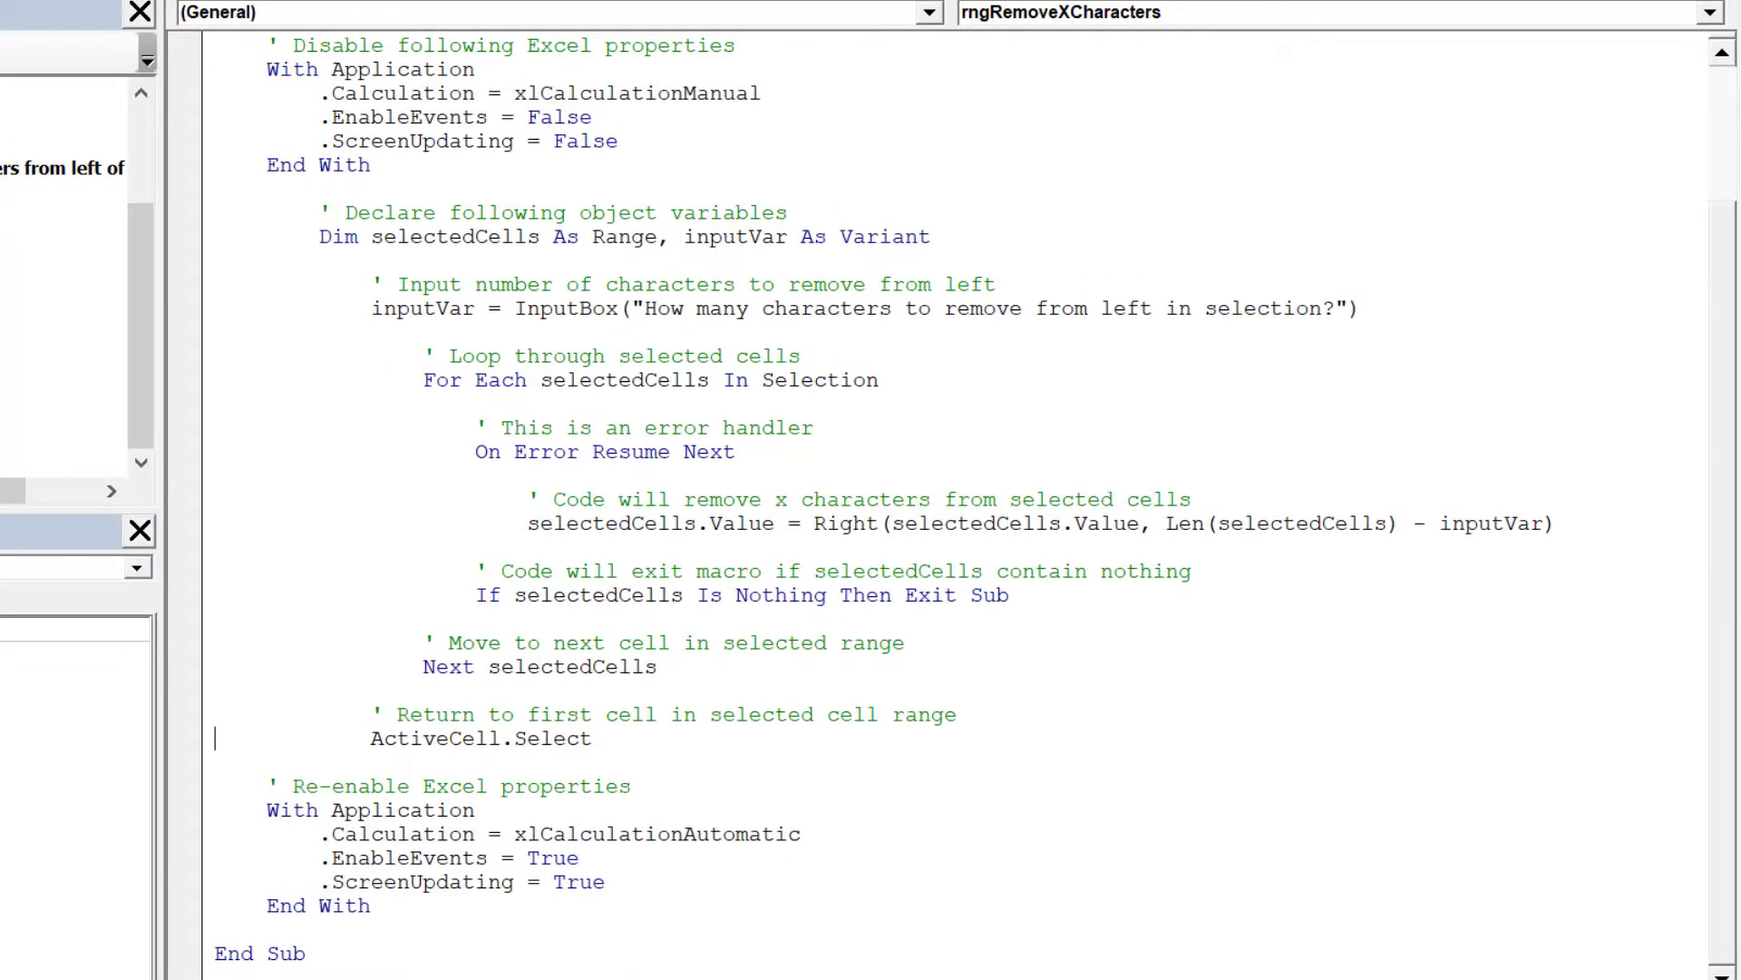
Step: Rename the Sub to rngRemoveXLeftCharacters by inserting 'Left' after rngRemoveX
key(ctrl+Home)
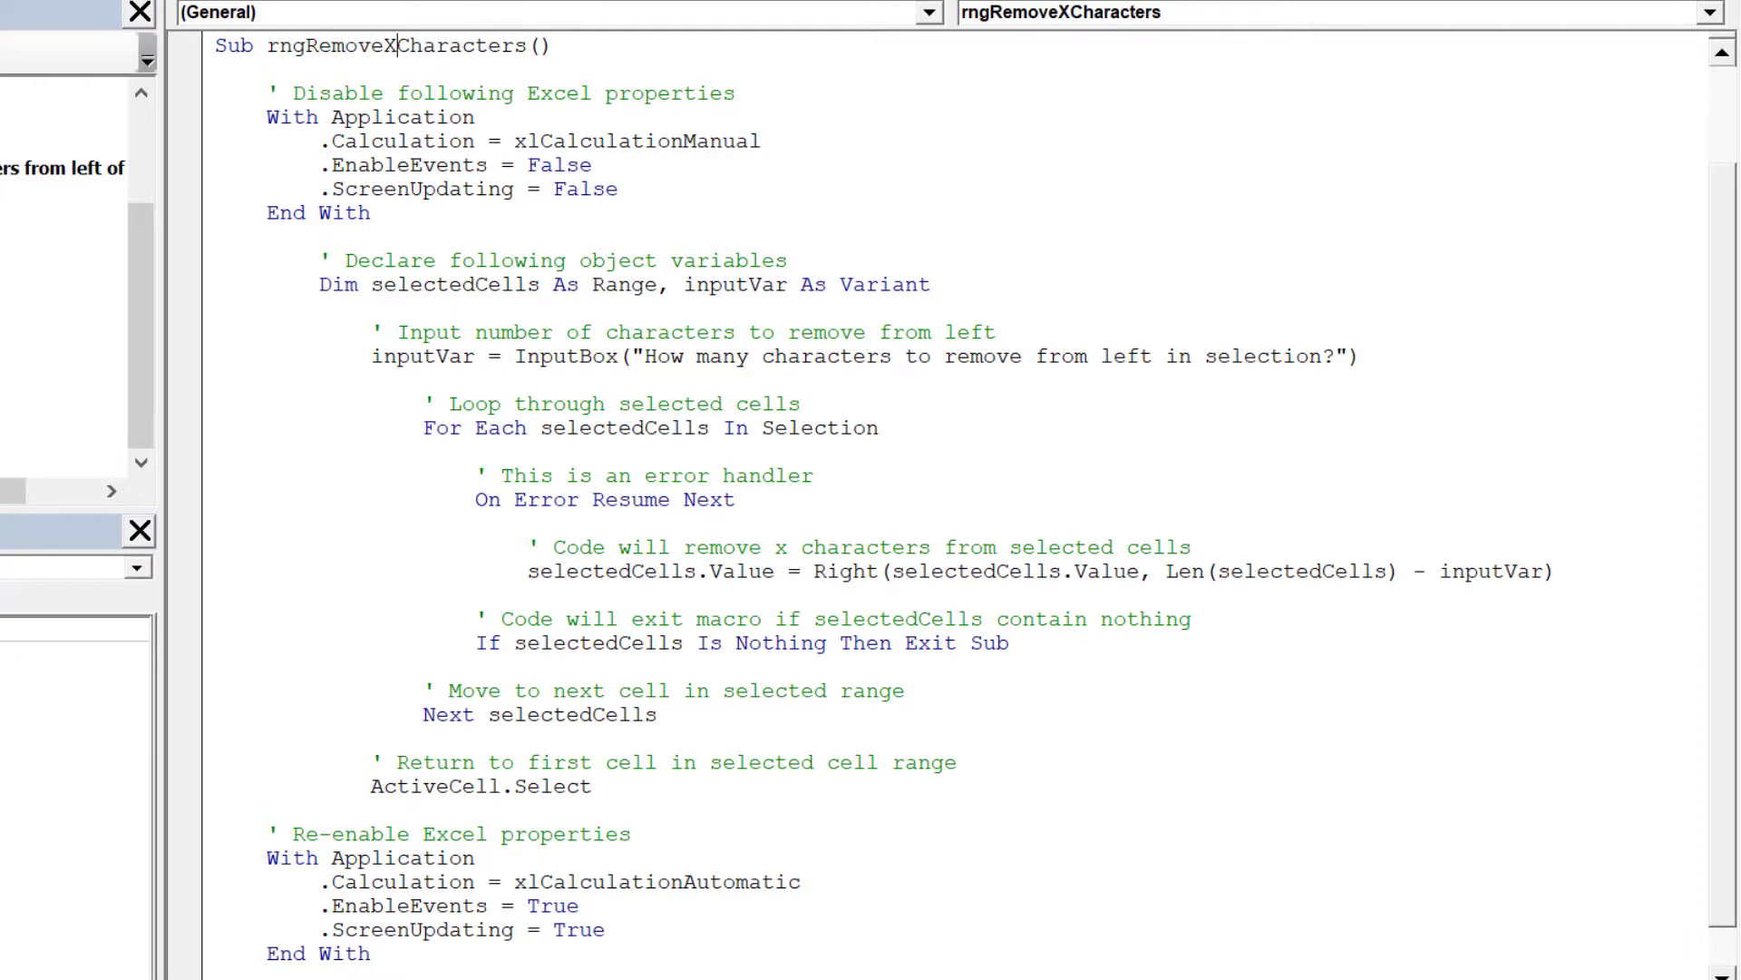
text(L)
text(e)
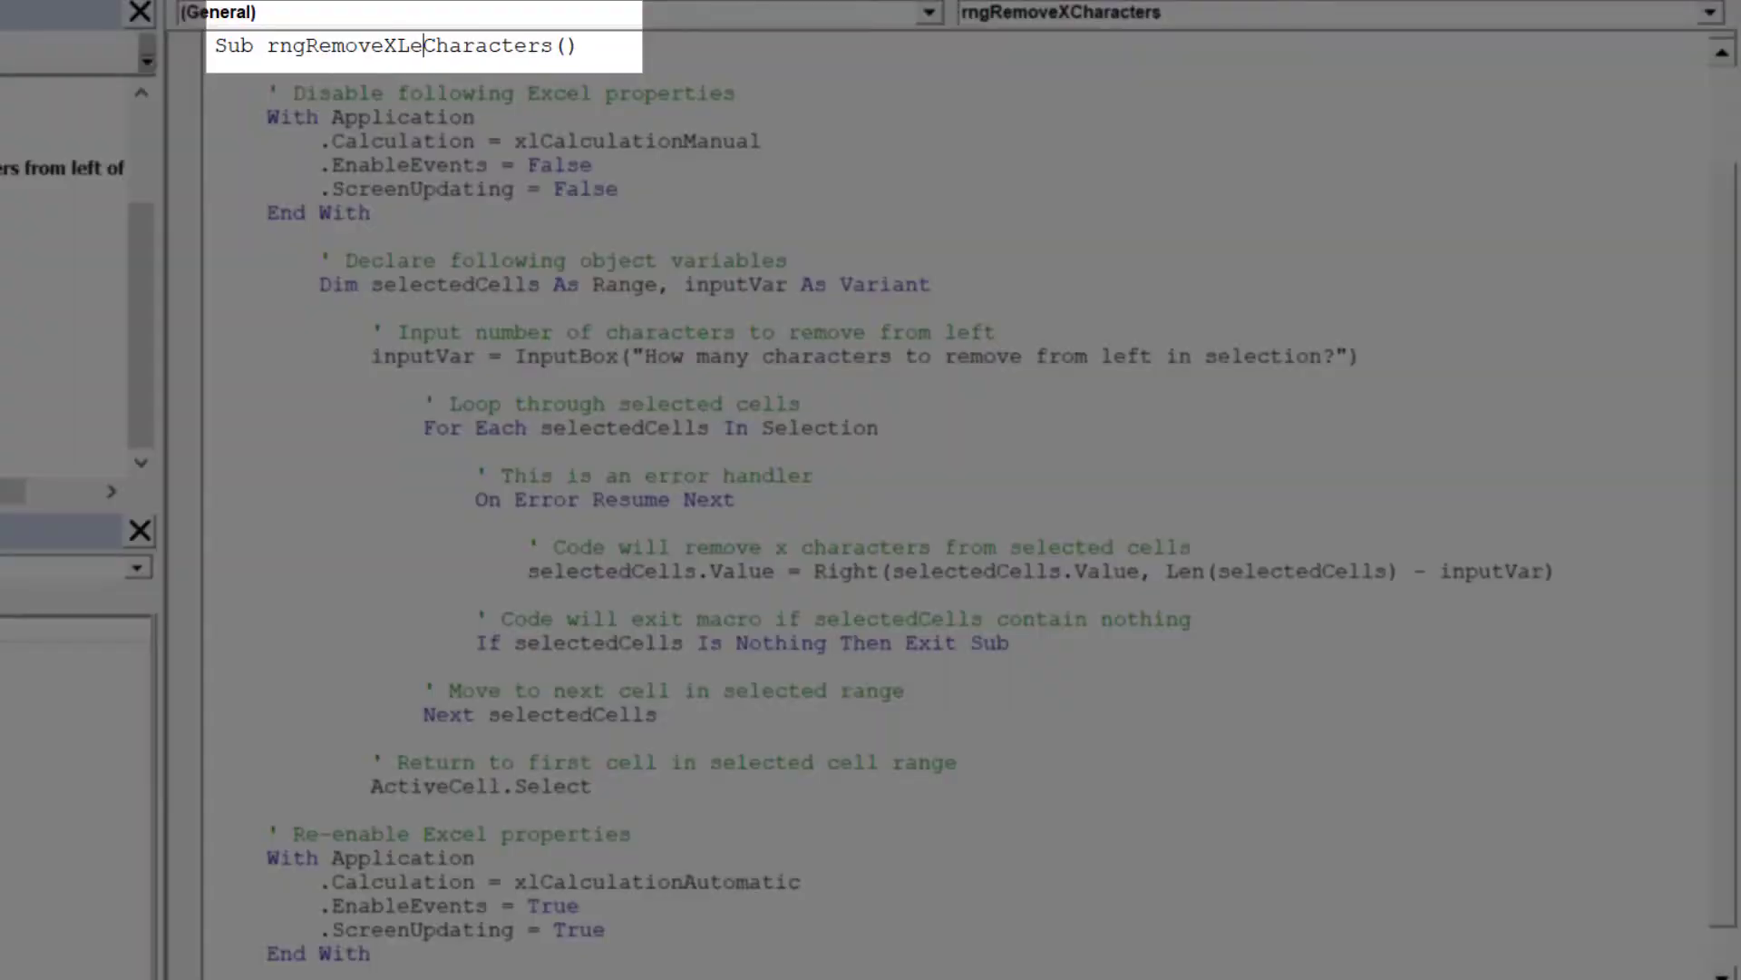
text(ft)
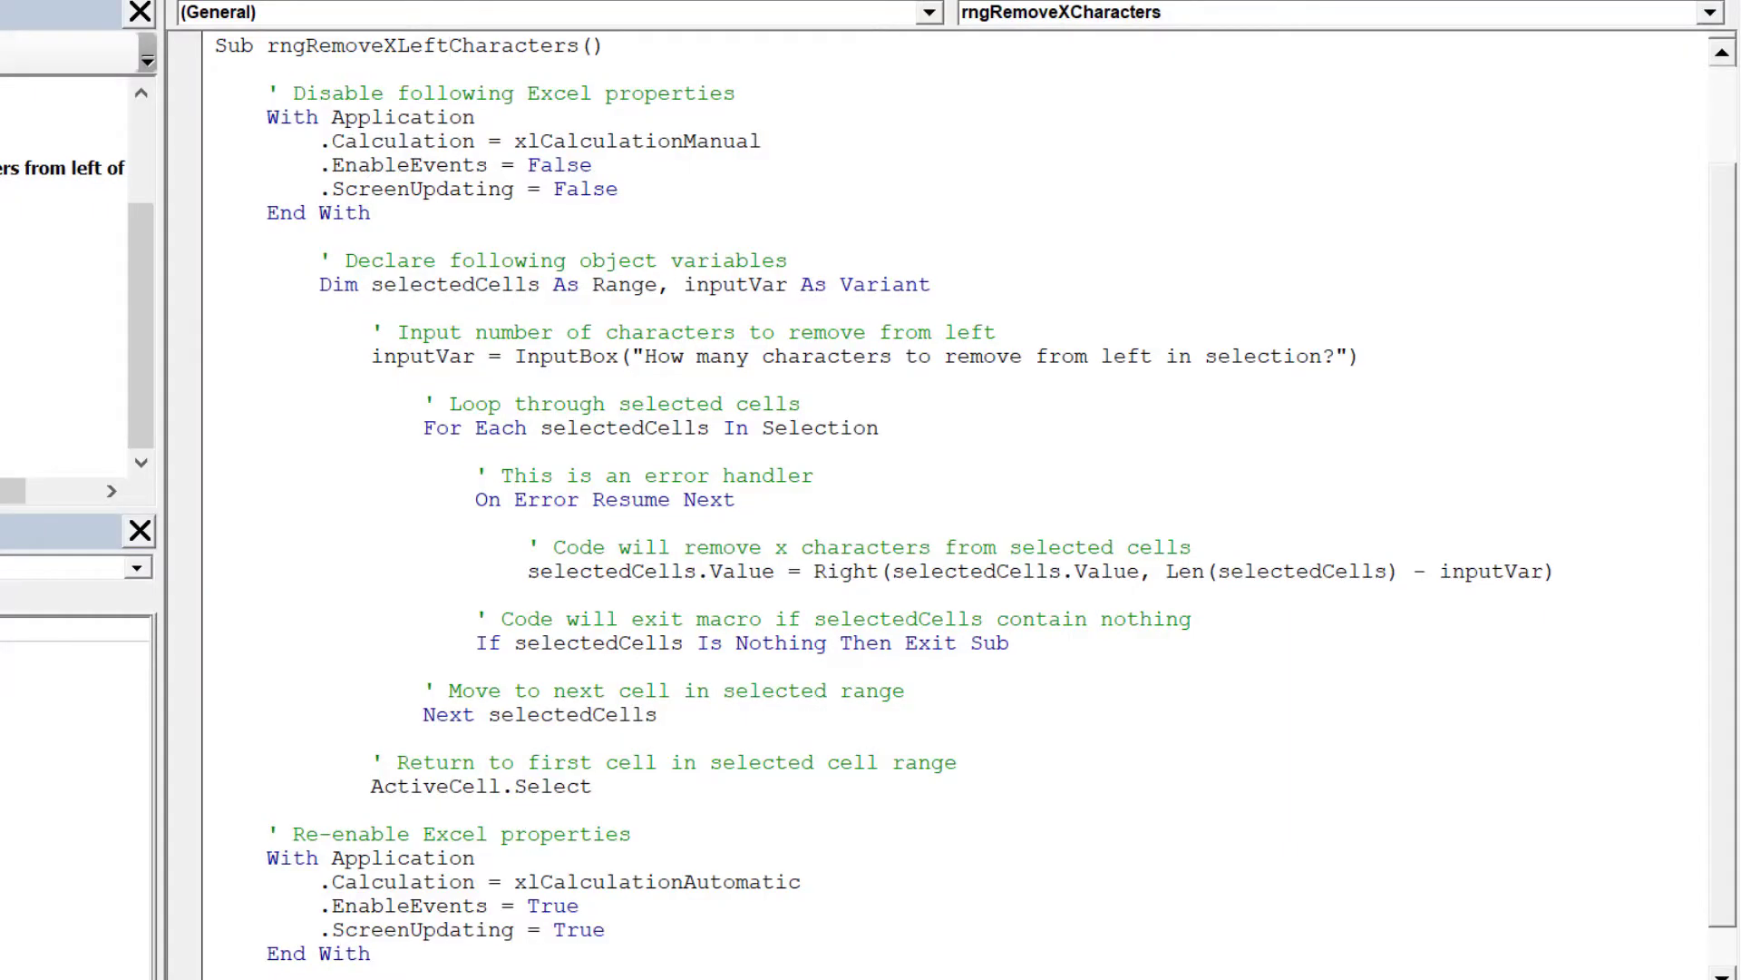
key(Down)
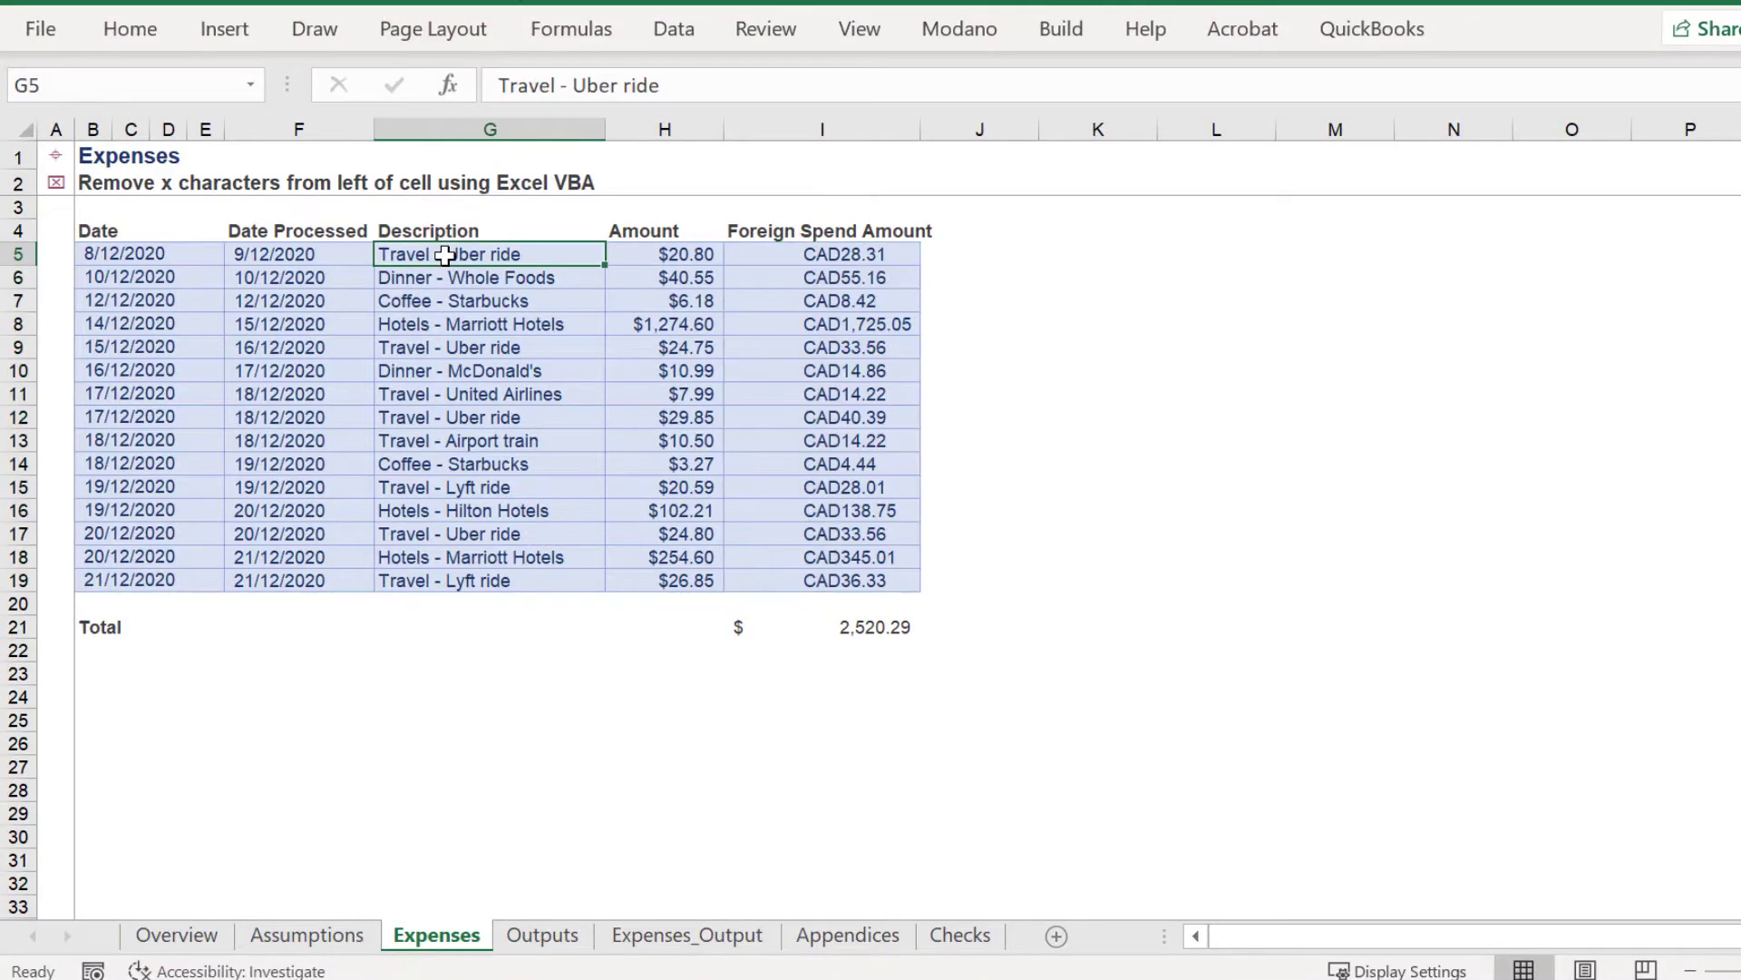
Step: Run rngRemoveXLeftCharacters on Description cells G5:G19, removing 9 left characters
drag(446, 256, 408, 574)
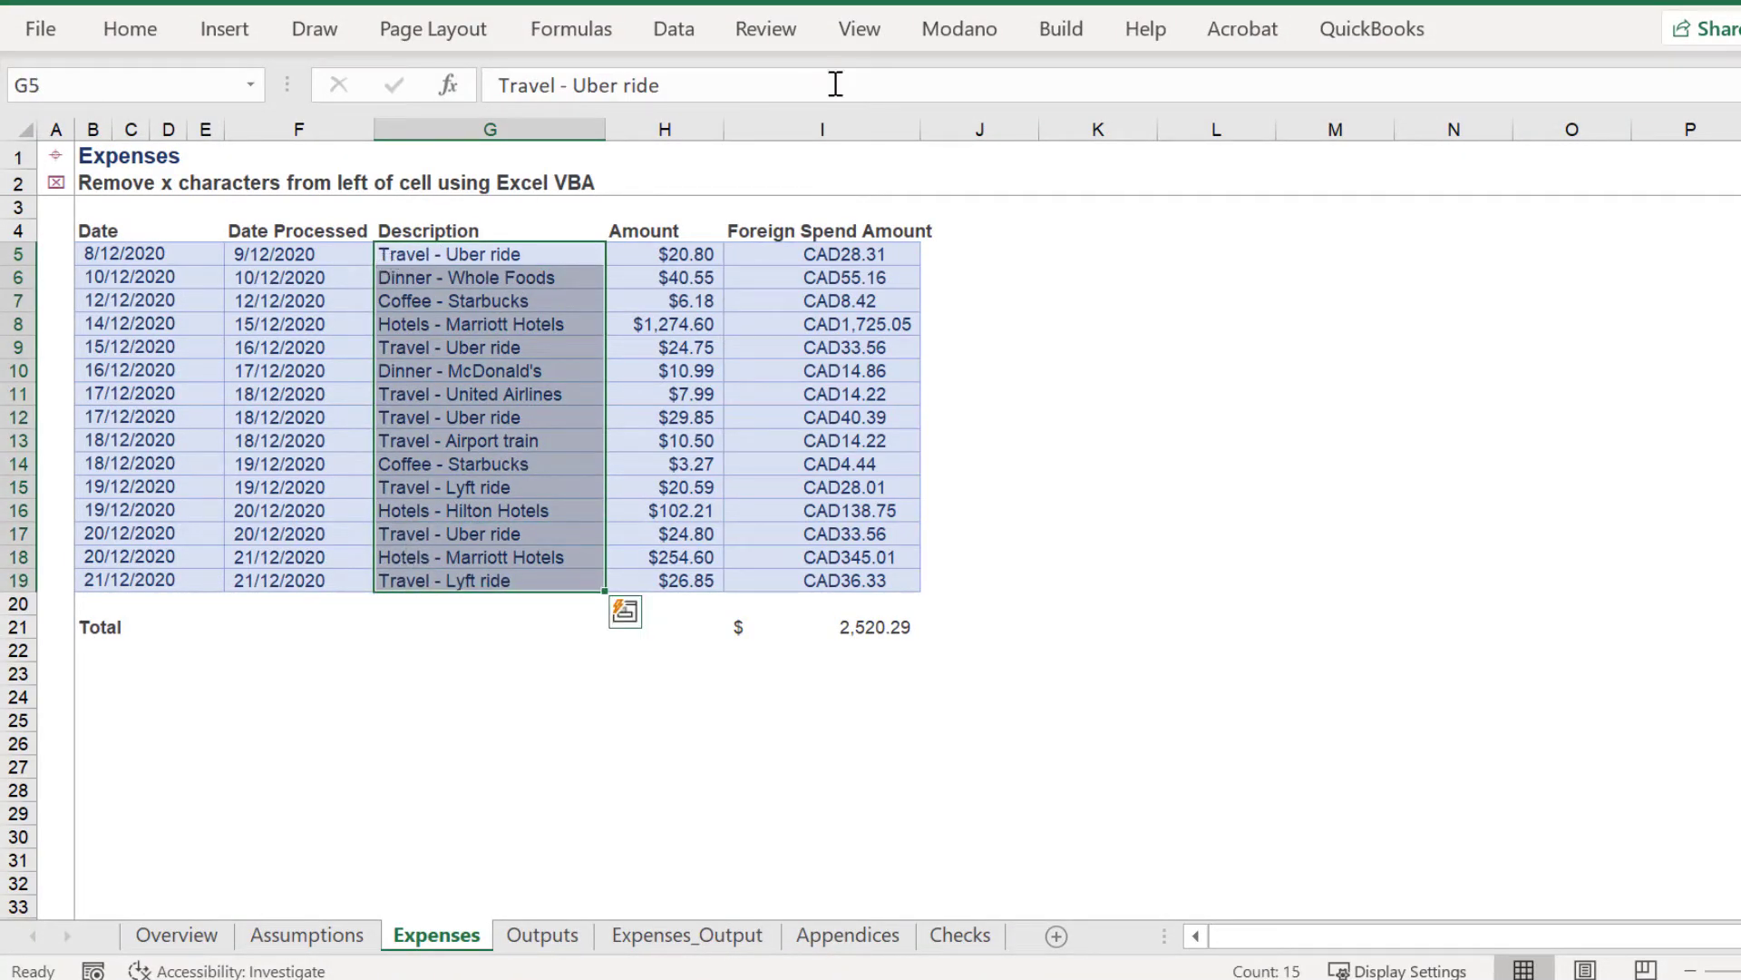
click(860, 29)
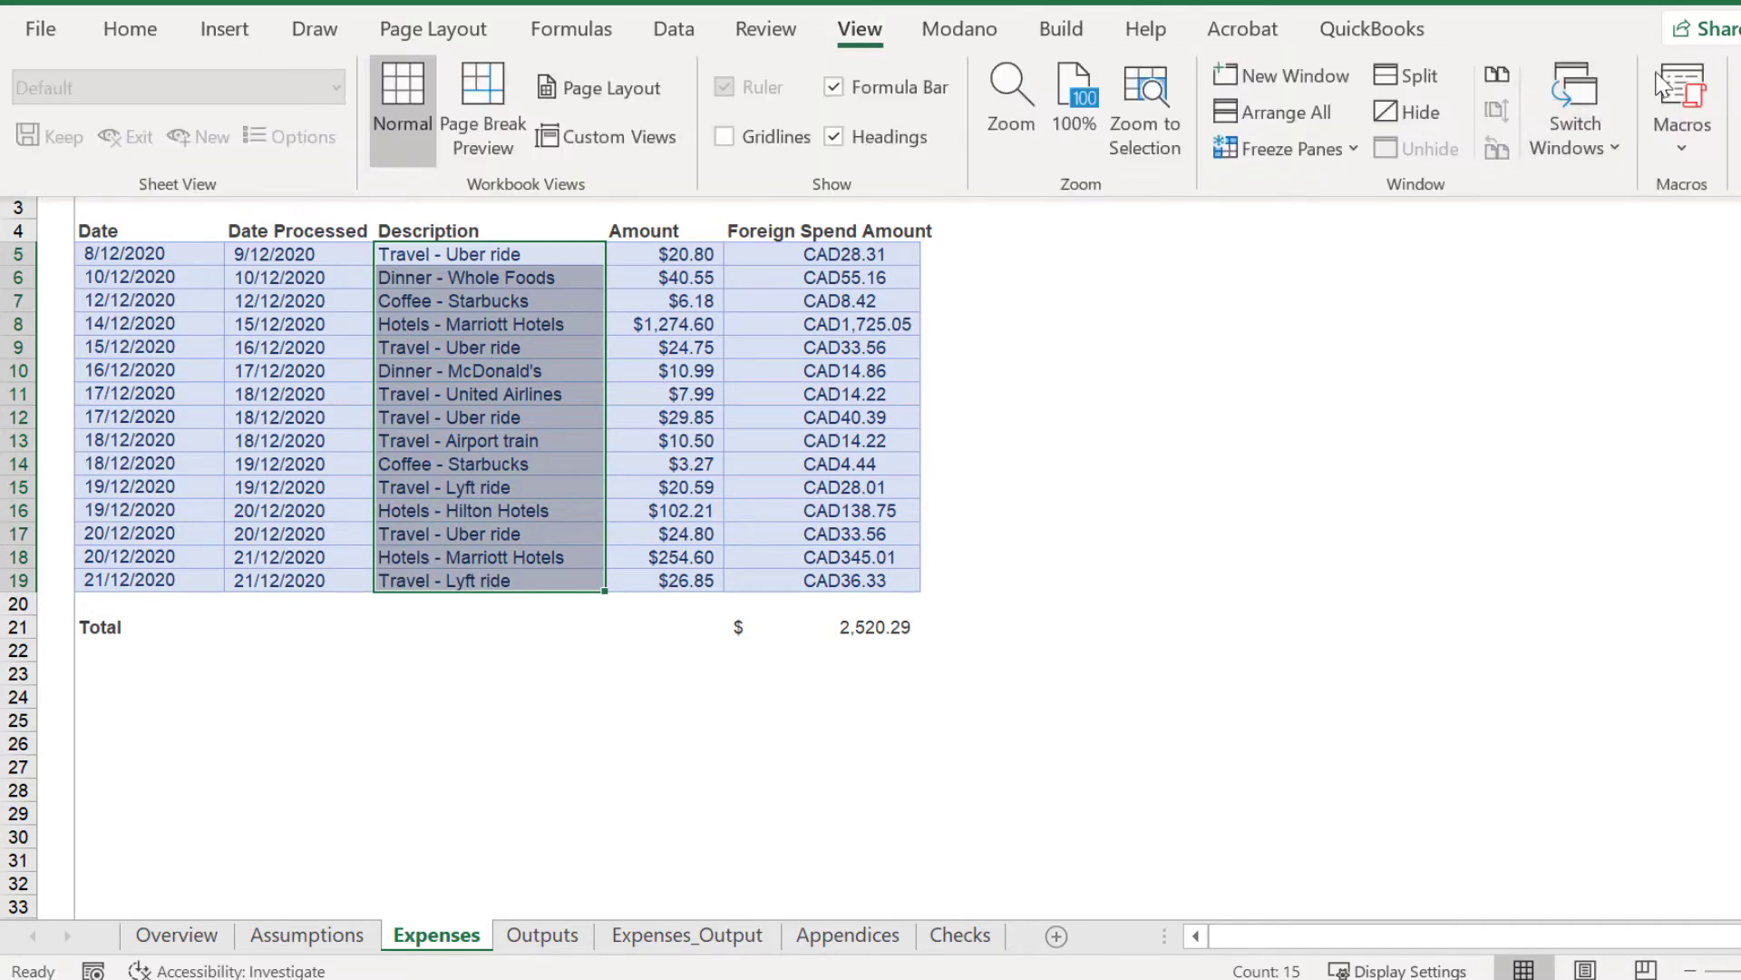
click(1683, 102)
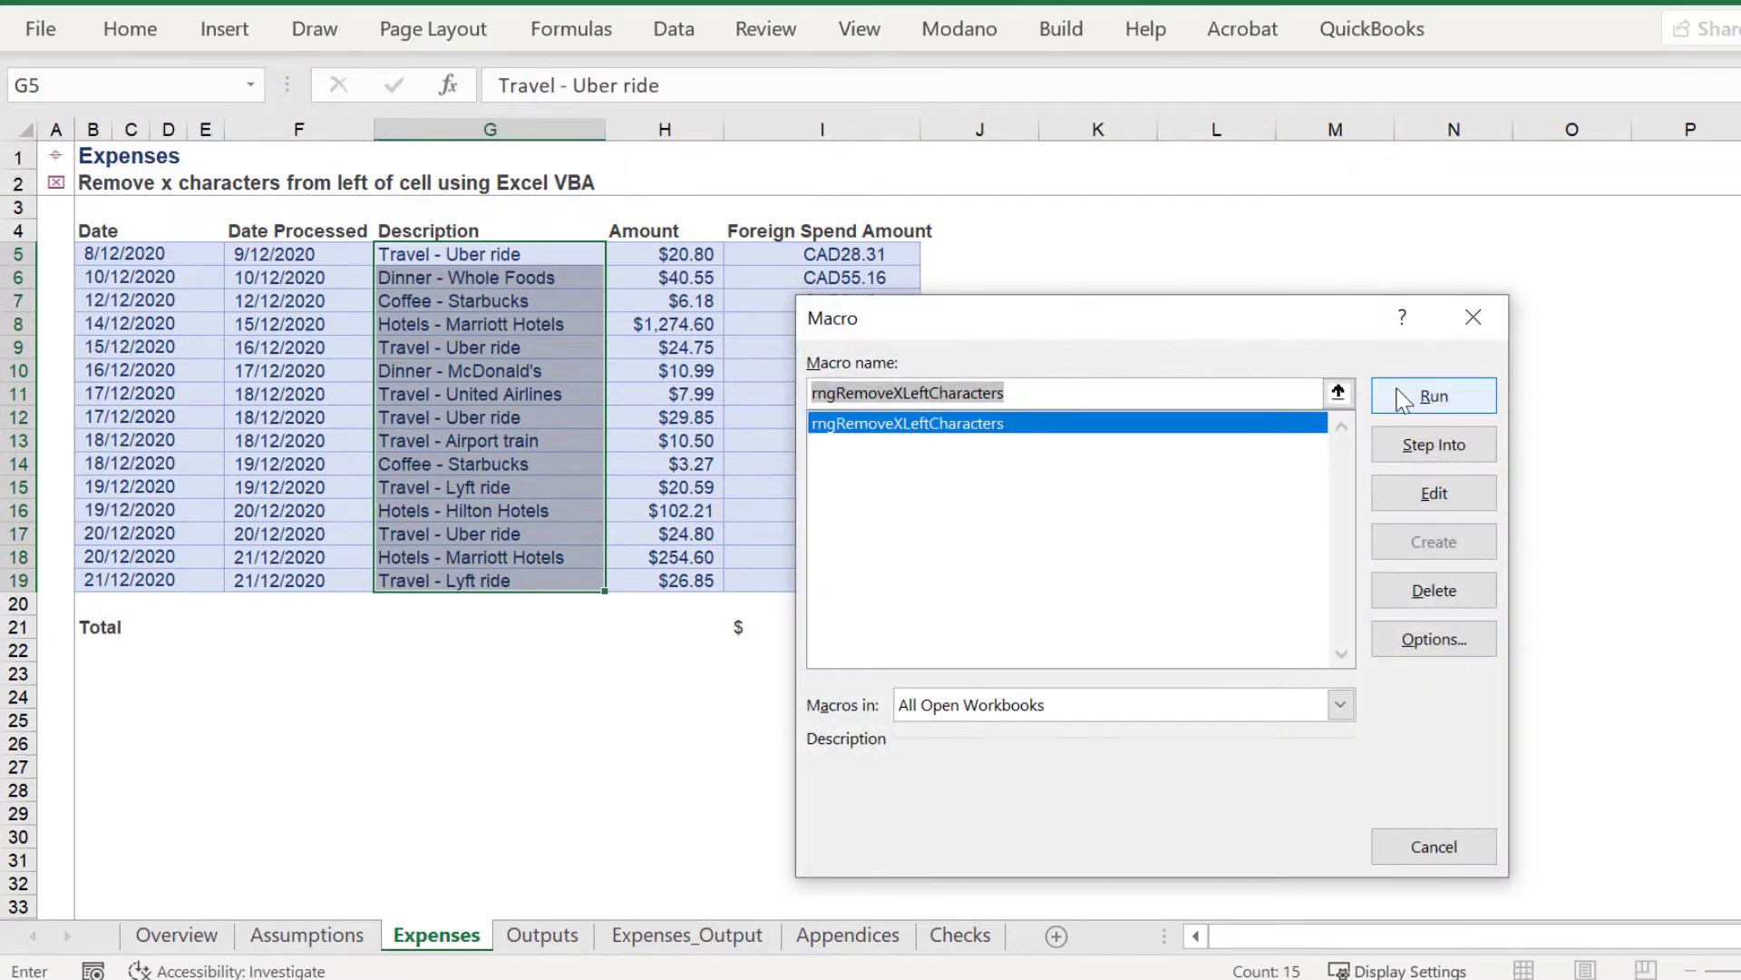
click(1433, 396)
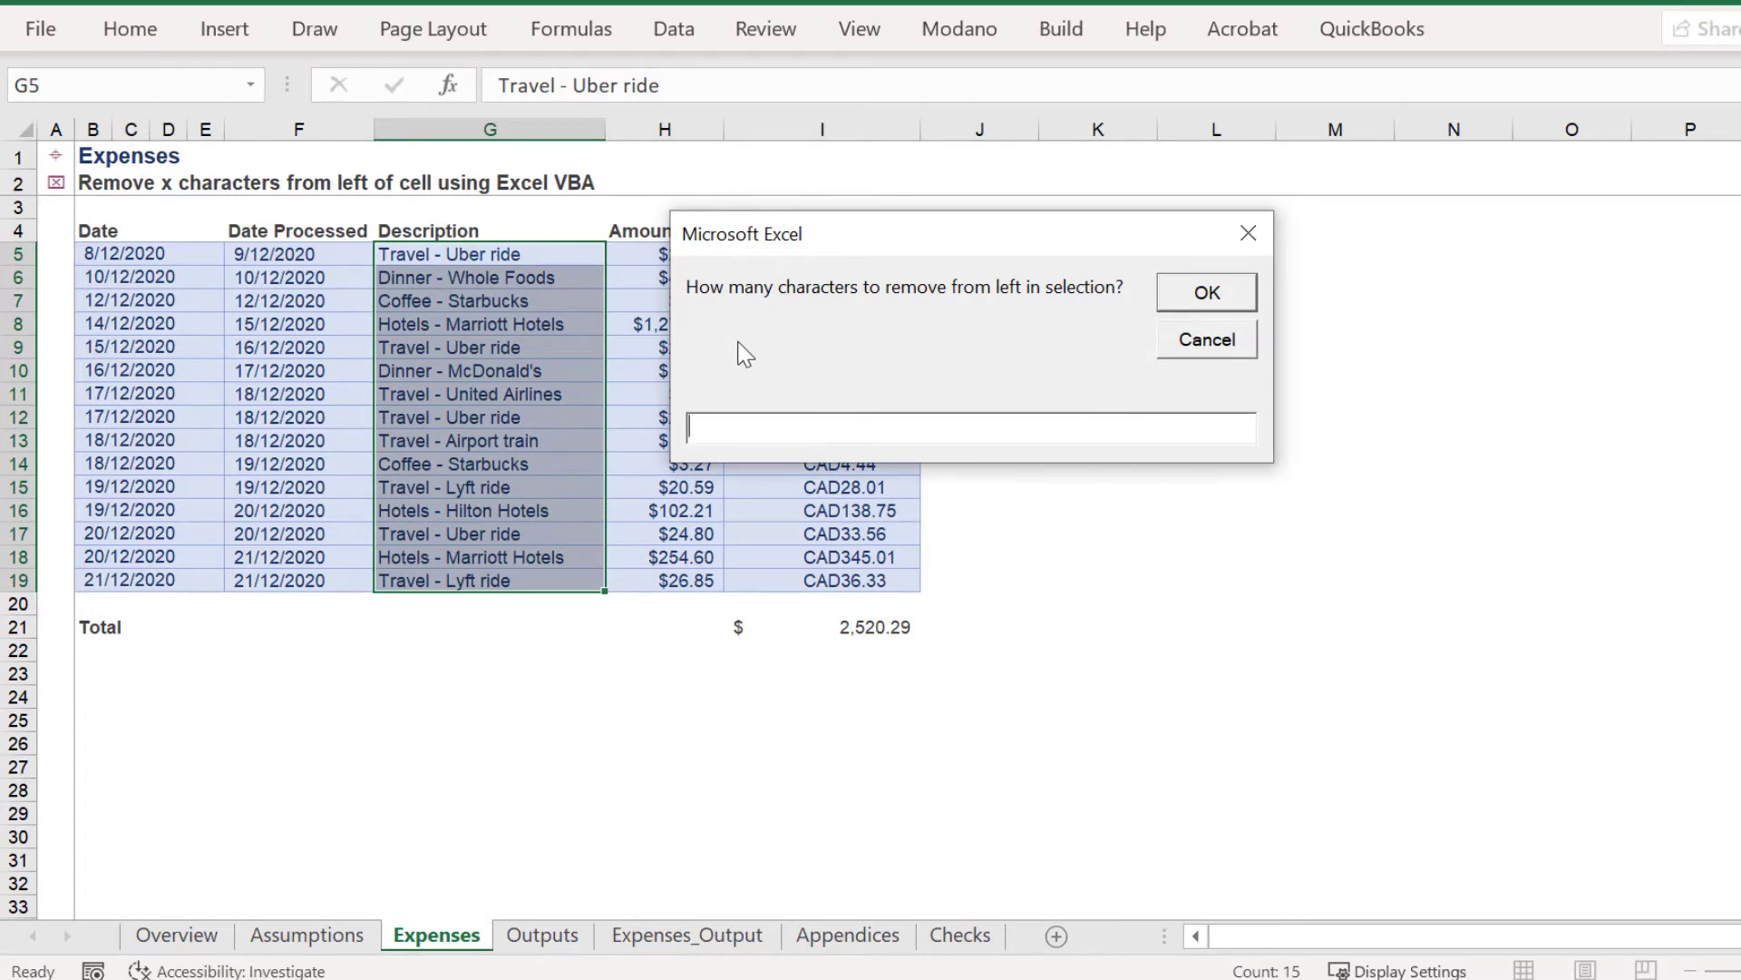
text(9)
key(Return)
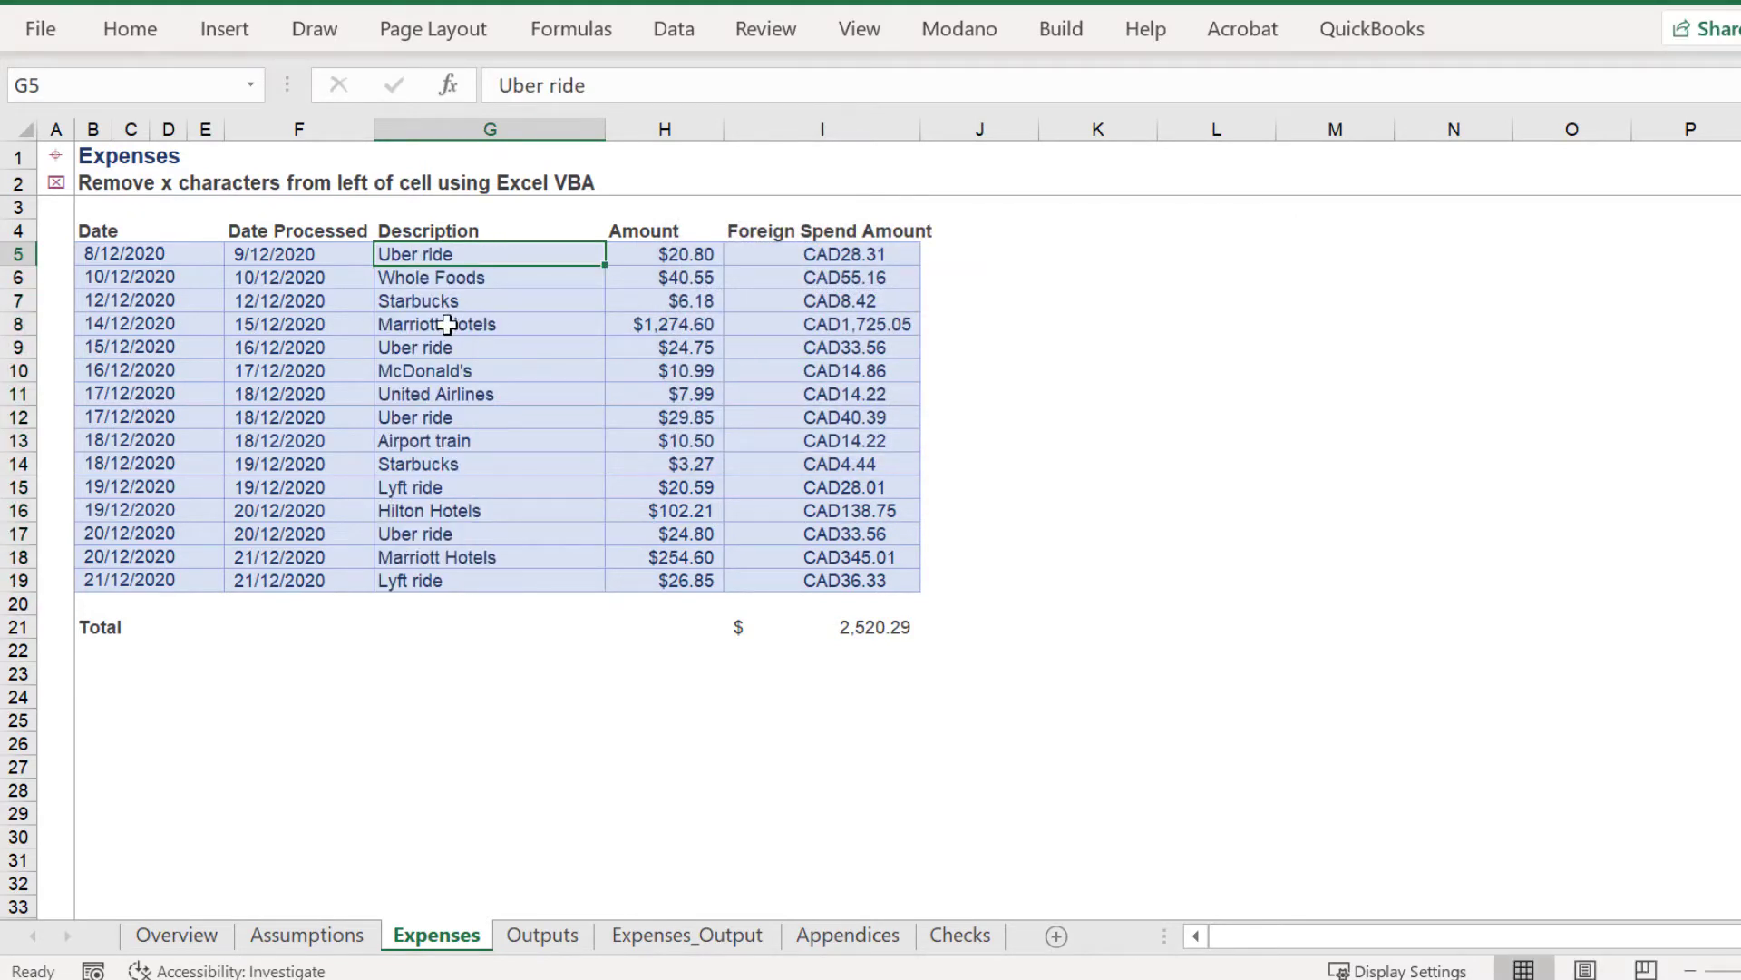
Step: Run rngRemoveXLeftCharacters on amounts I5:I19, removing 3 left characters
drag(822, 254, 792, 581)
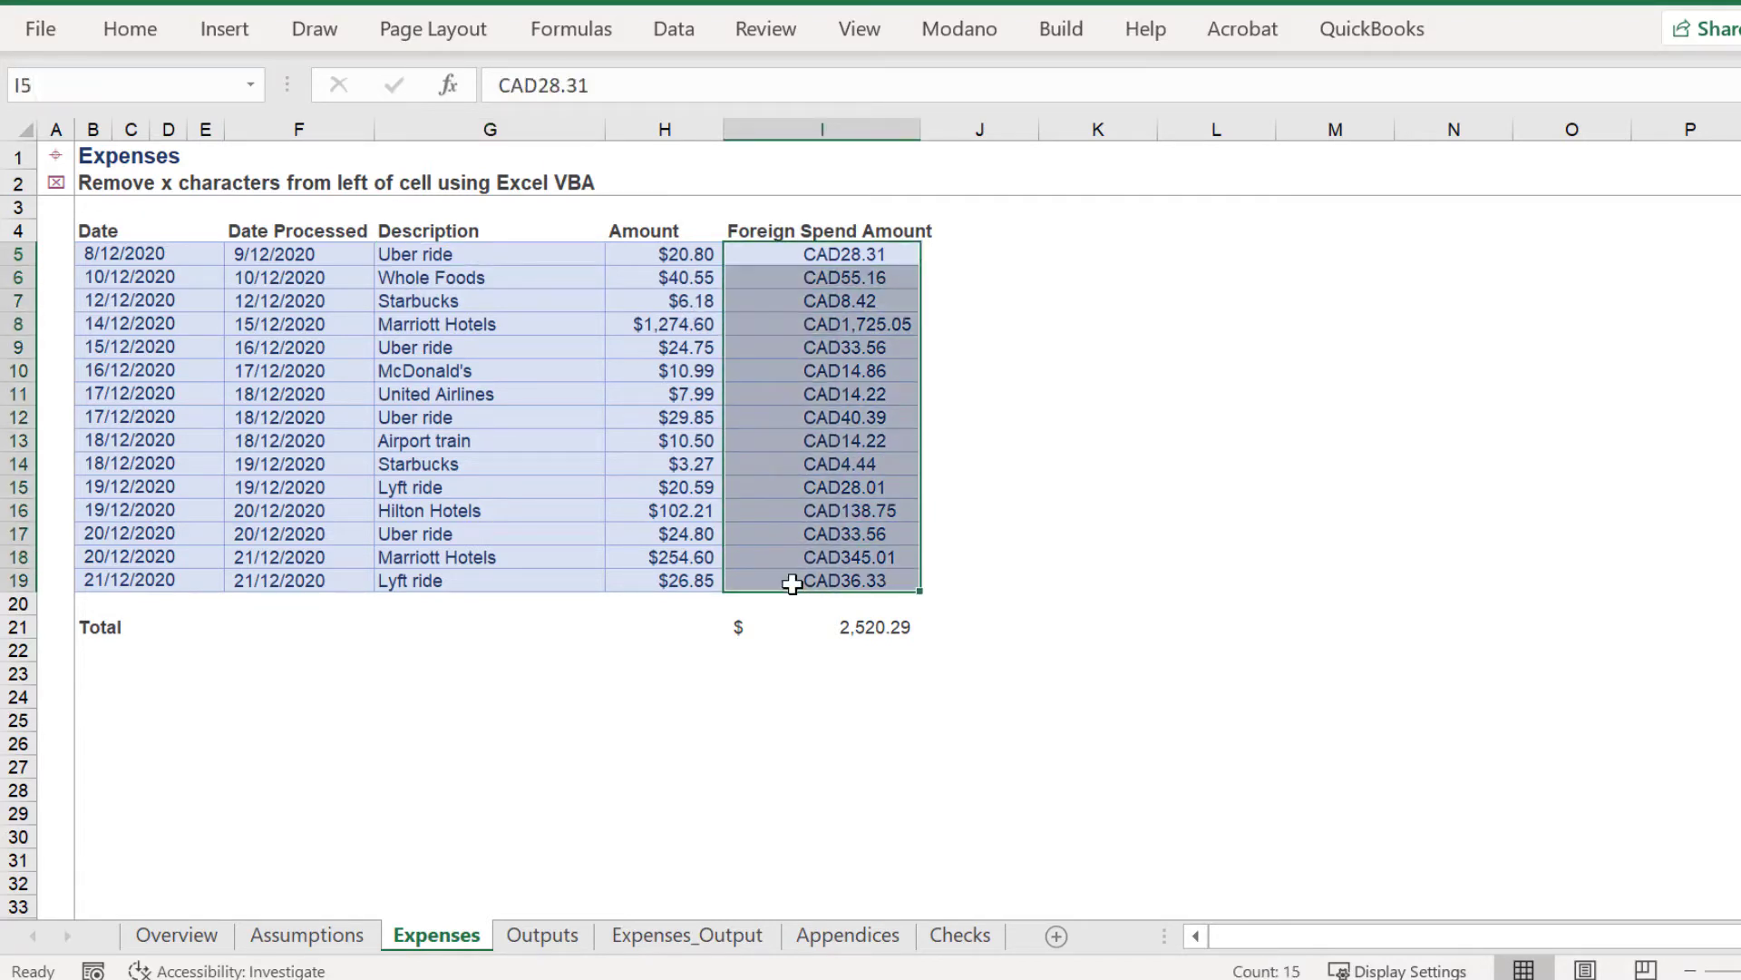
click(861, 28)
click(1682, 82)
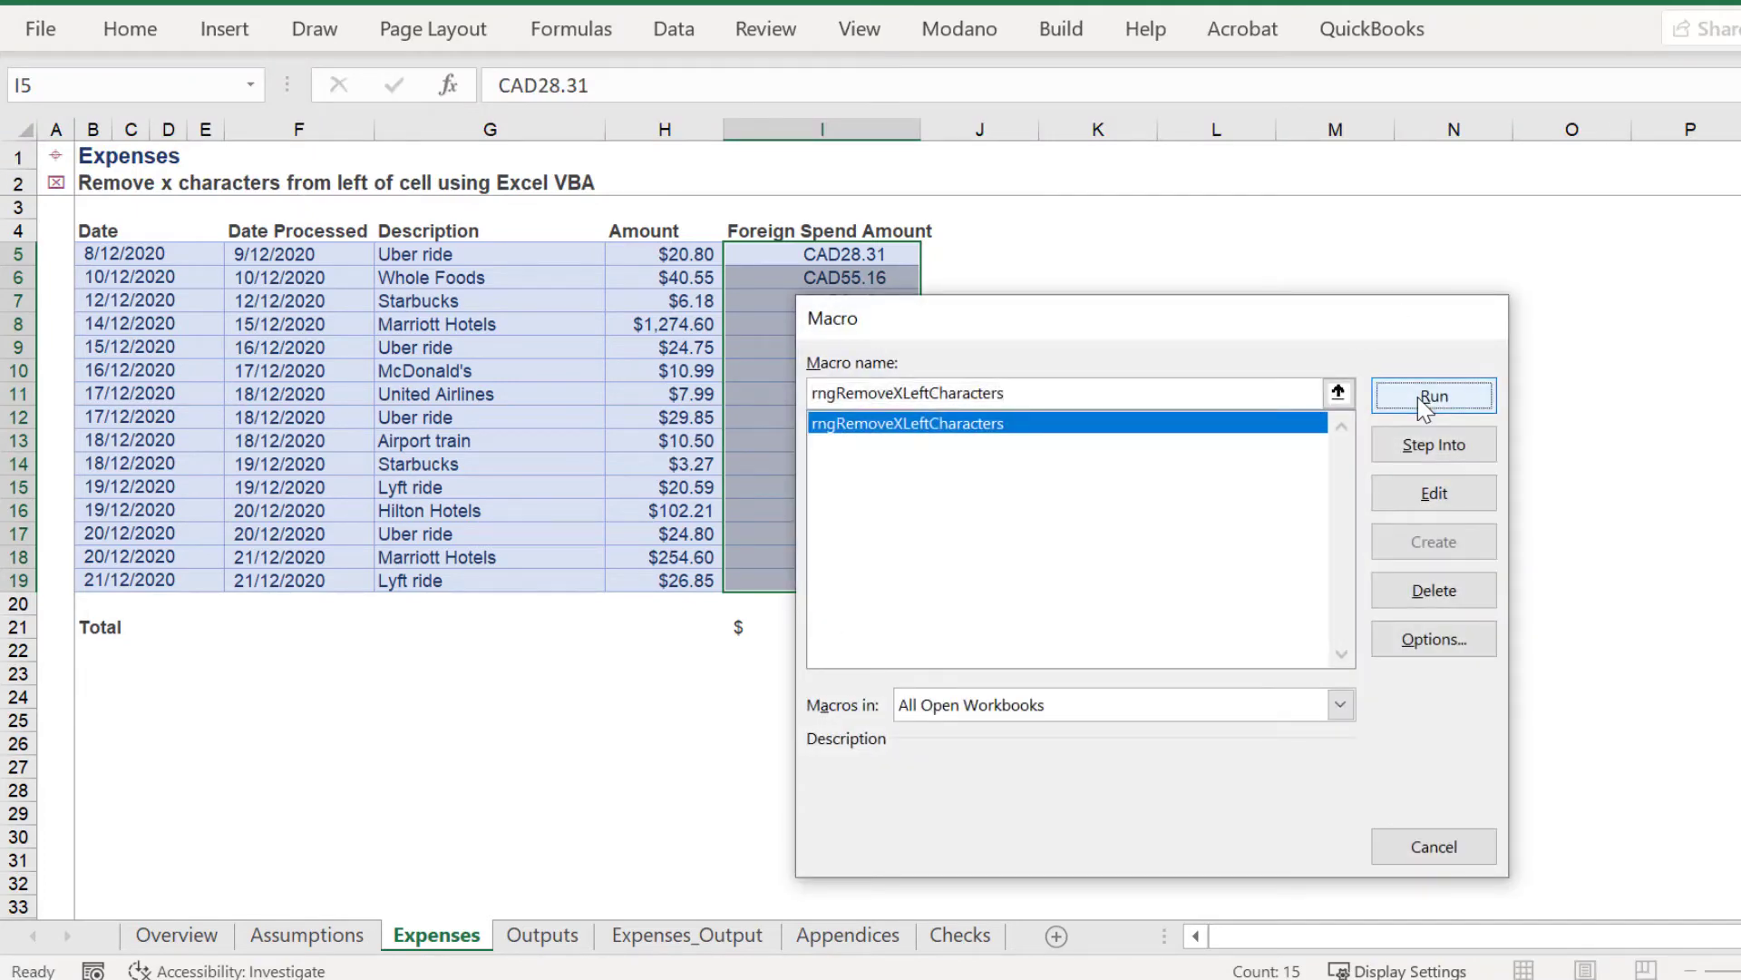
click(1419, 399)
drag(1003, 234, 1050, 421)
text(3)
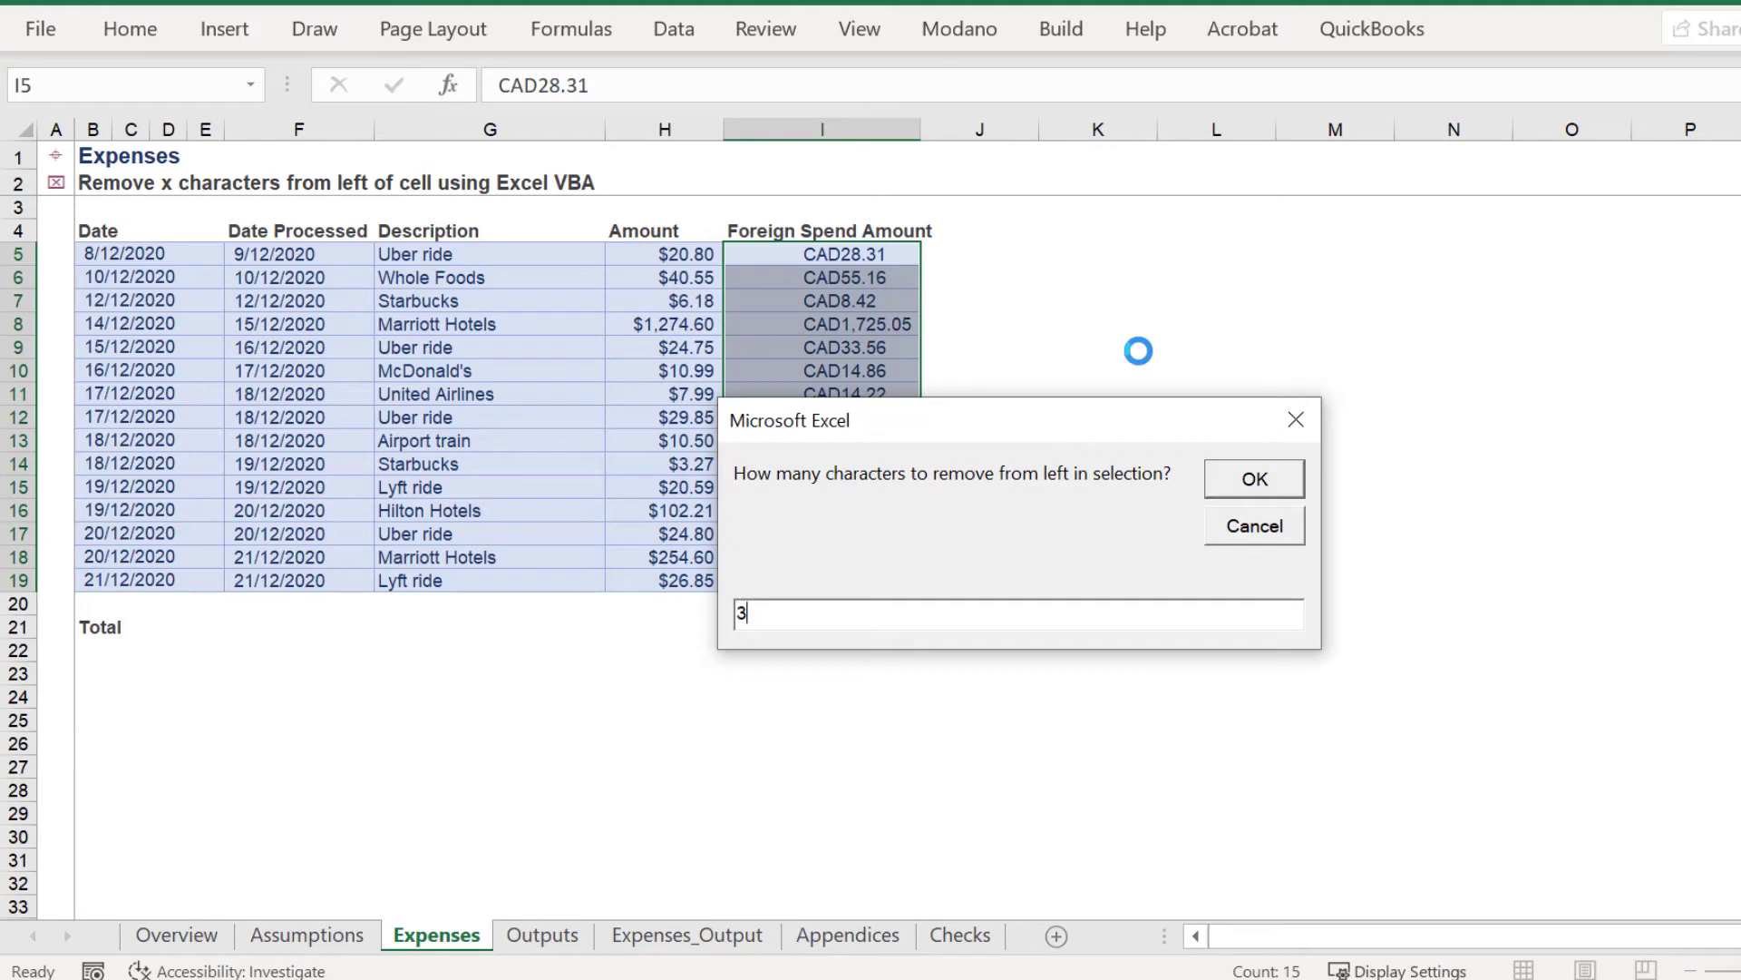
key(Return)
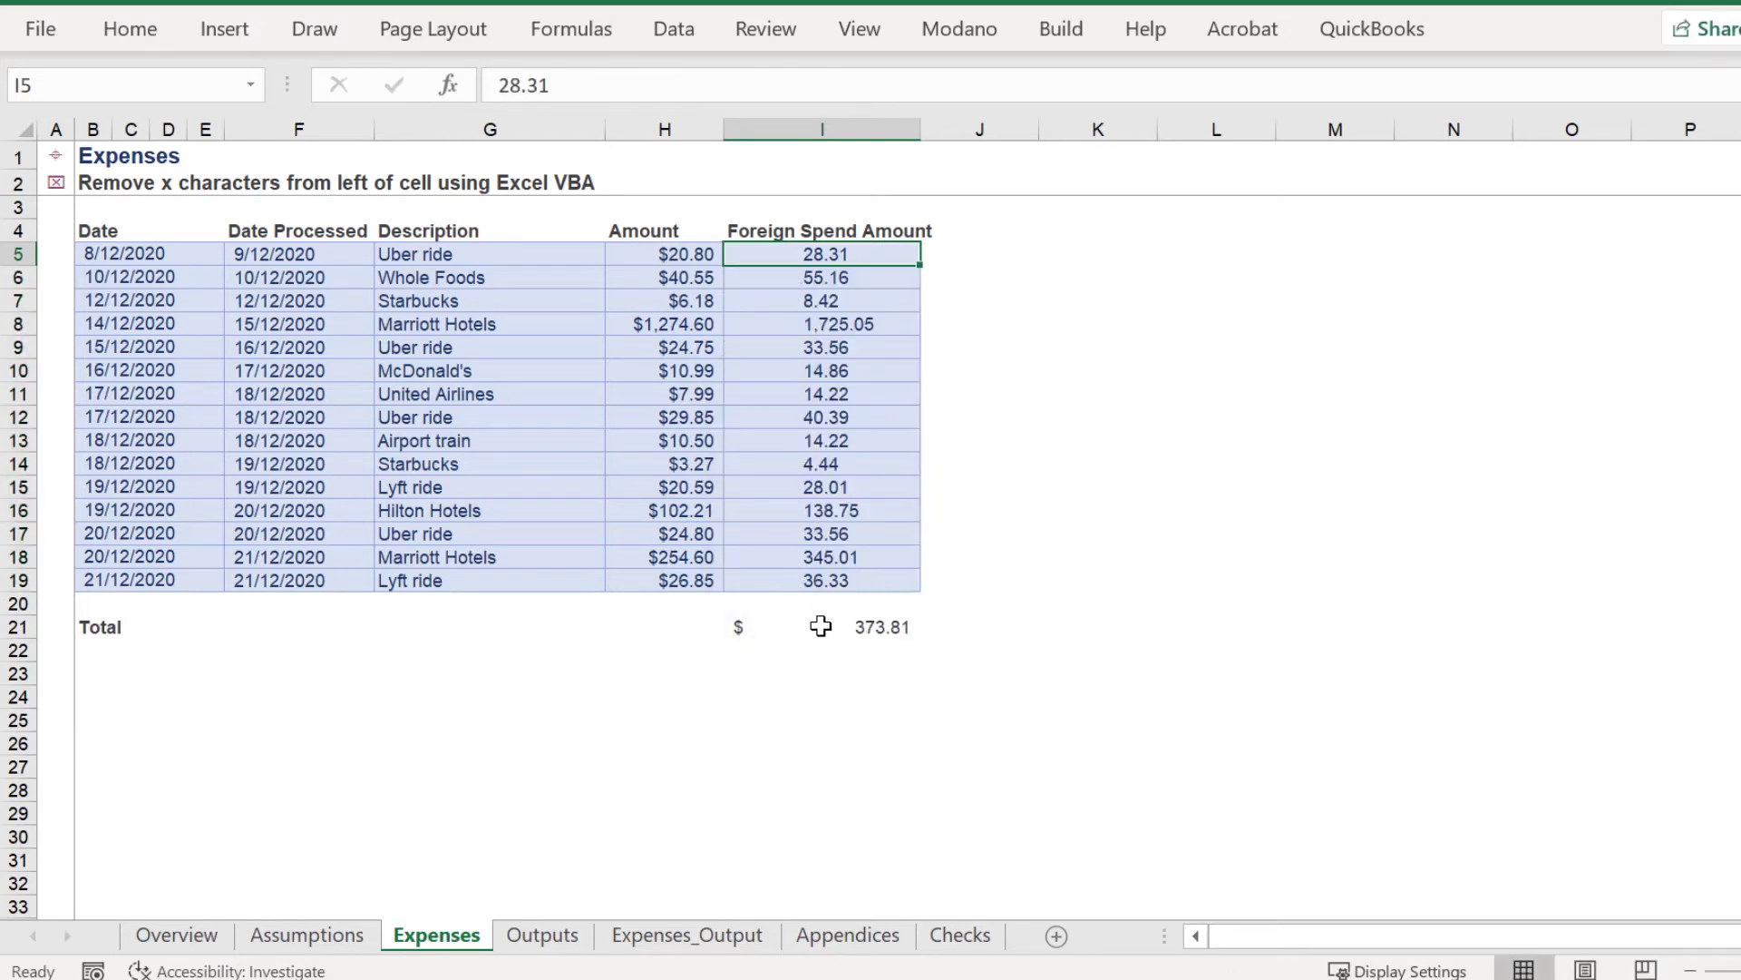
Step: Set the I21 total to =SUM(I5:I20), showing 2,520.29
click(816, 627)
key(F2)
key(alt+equal)
key(Return)
click(806, 628)
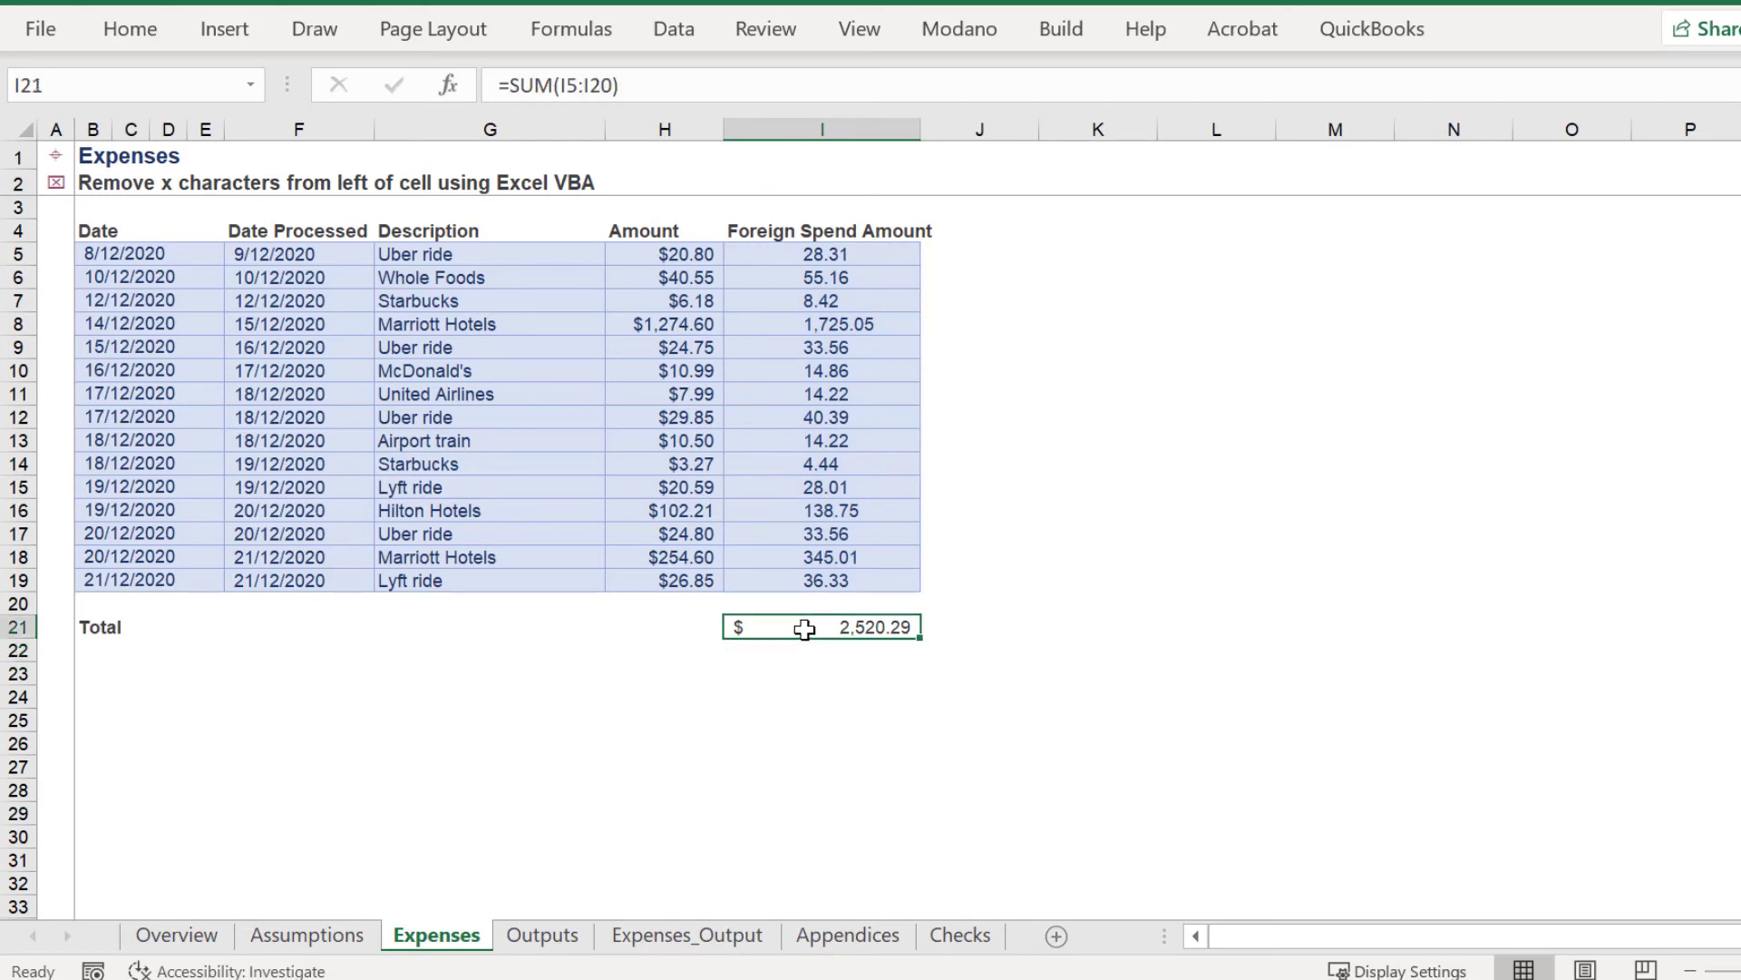